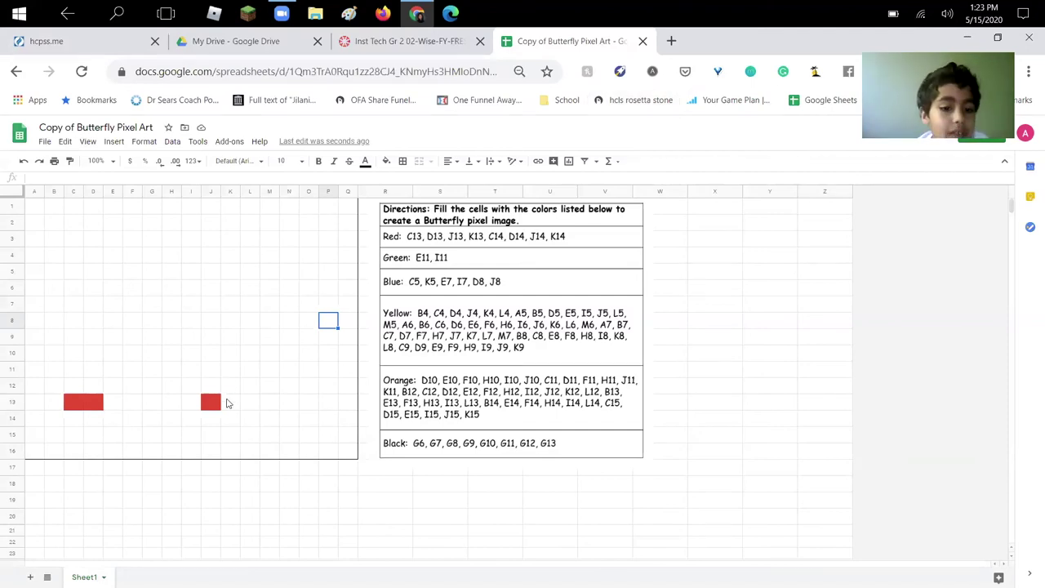
Fill K13 red to match C13, D13 and J13 in row 13.
click(229, 403)
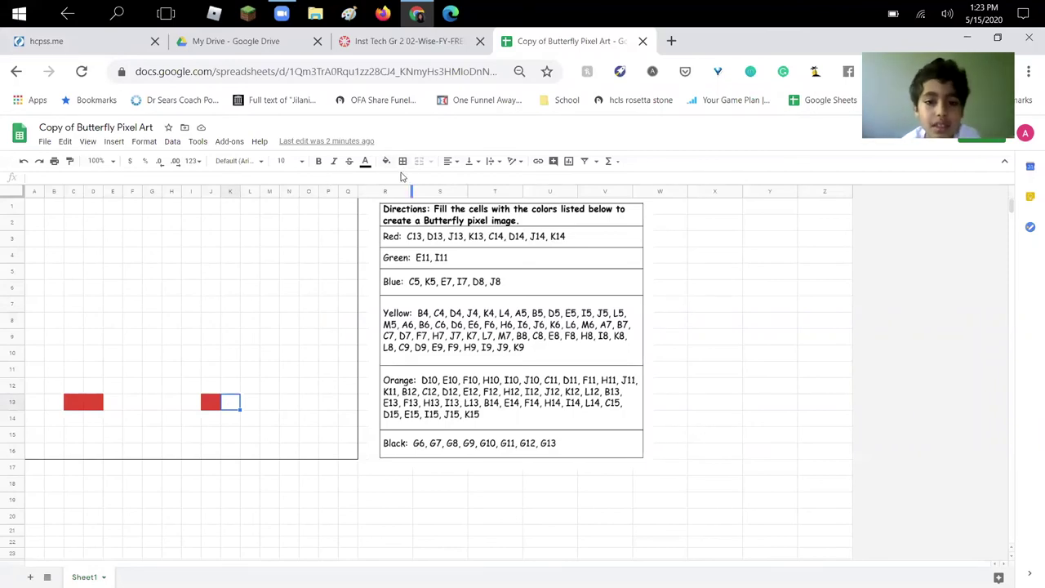
click(387, 160)
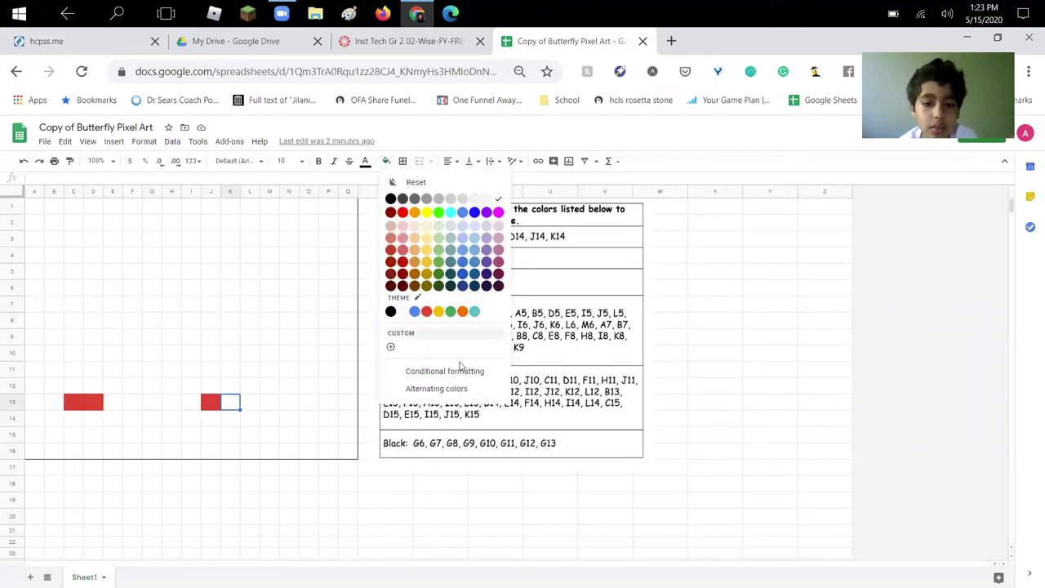
click(426, 311)
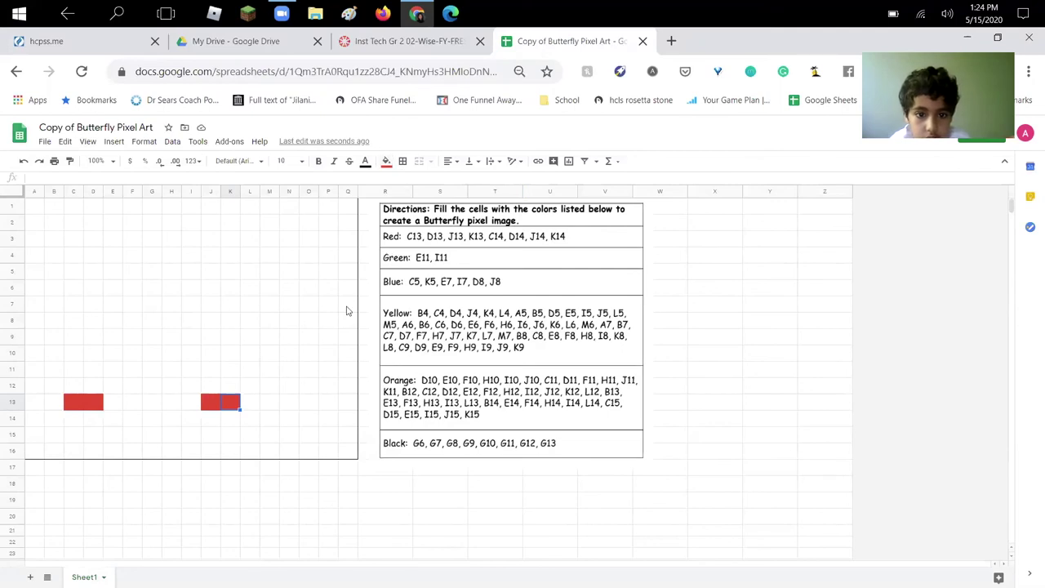
click(76, 422)
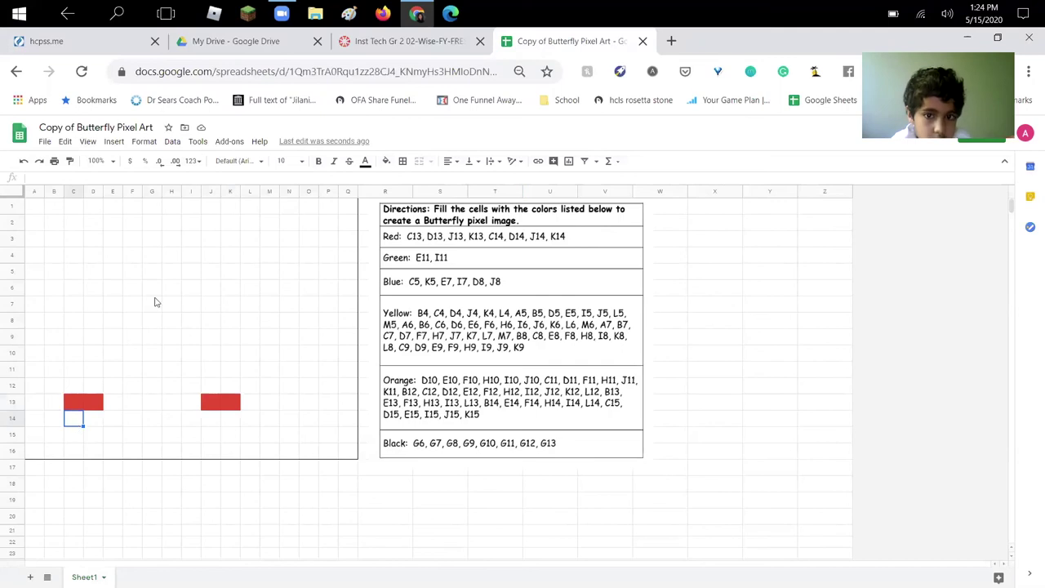
Fill C14, D14, J14 and K14 with the red theme colour.
click(387, 160)
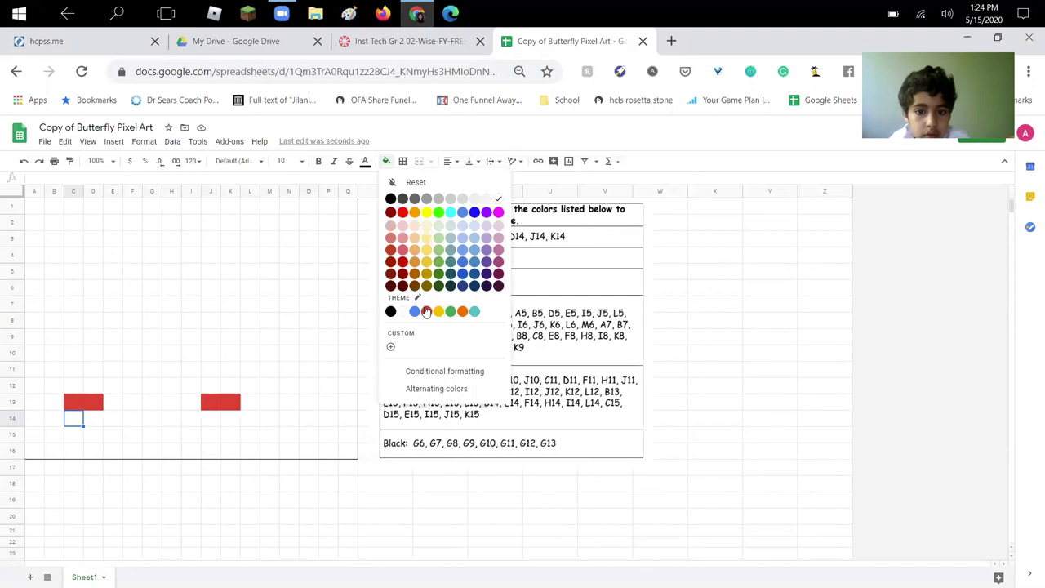
click(426, 311)
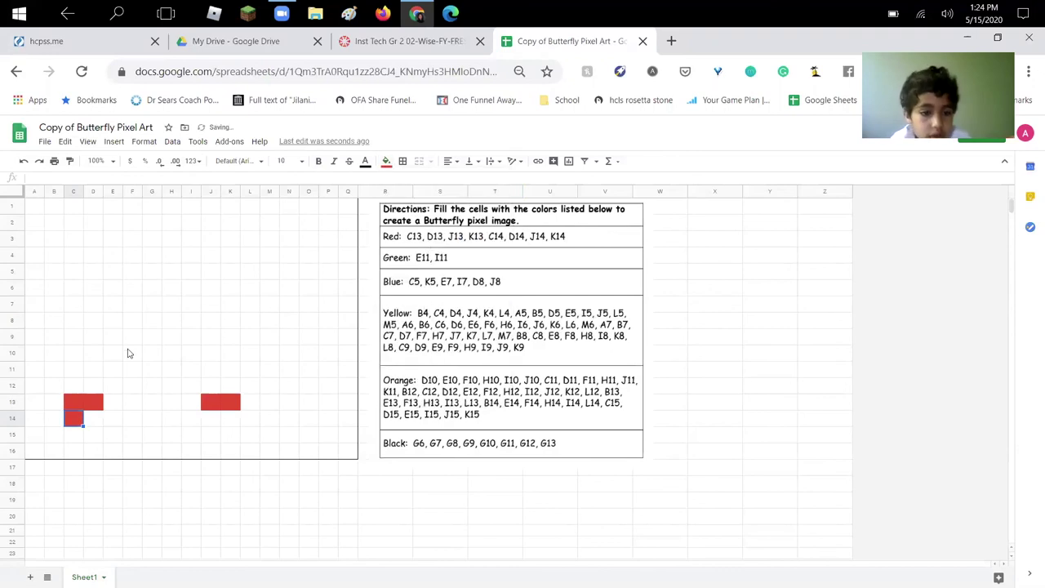
click(95, 417)
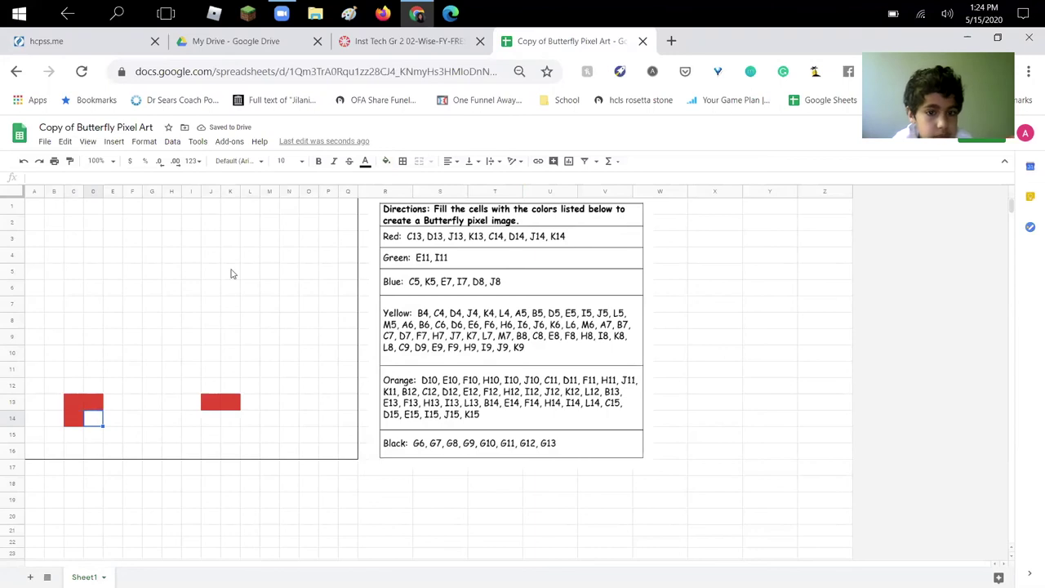
click(383, 161)
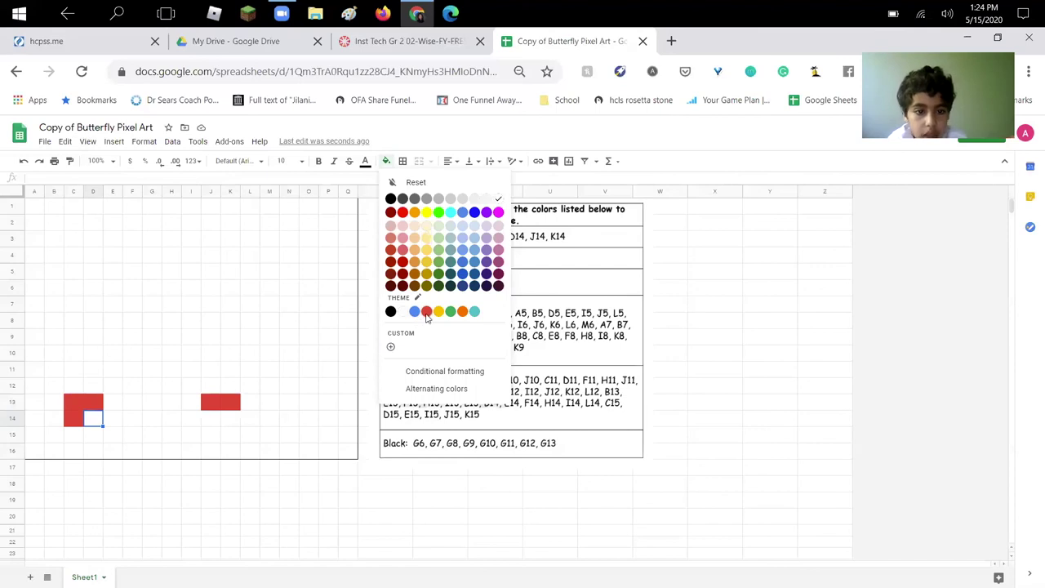
click(425, 312)
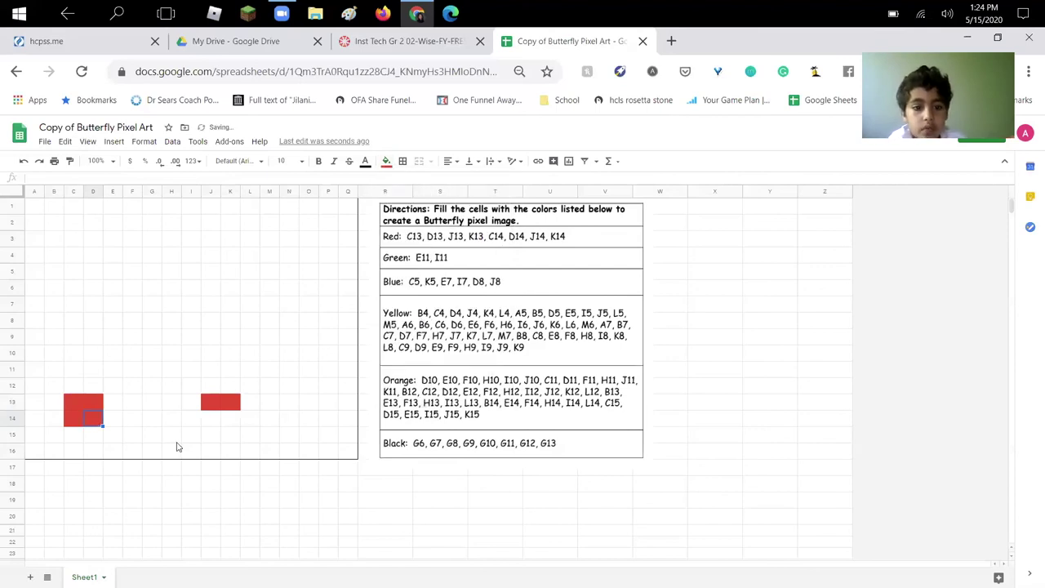
click(204, 418)
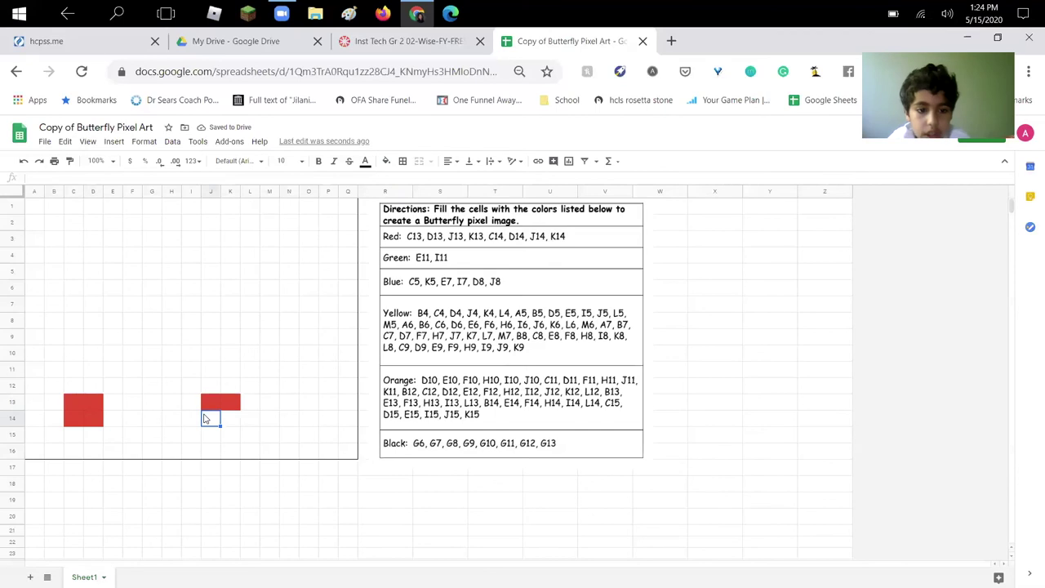
click(386, 161)
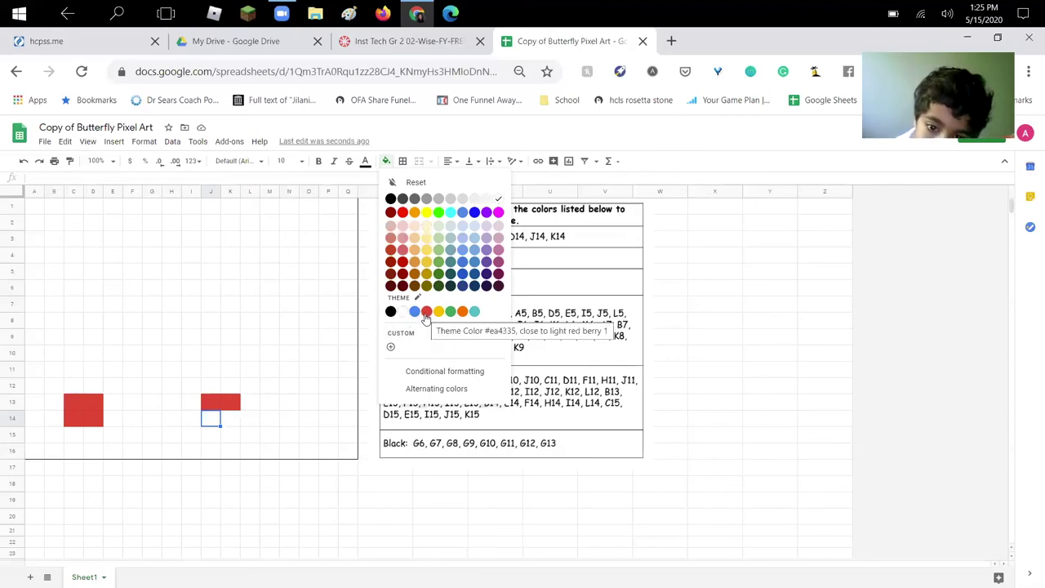
click(426, 312)
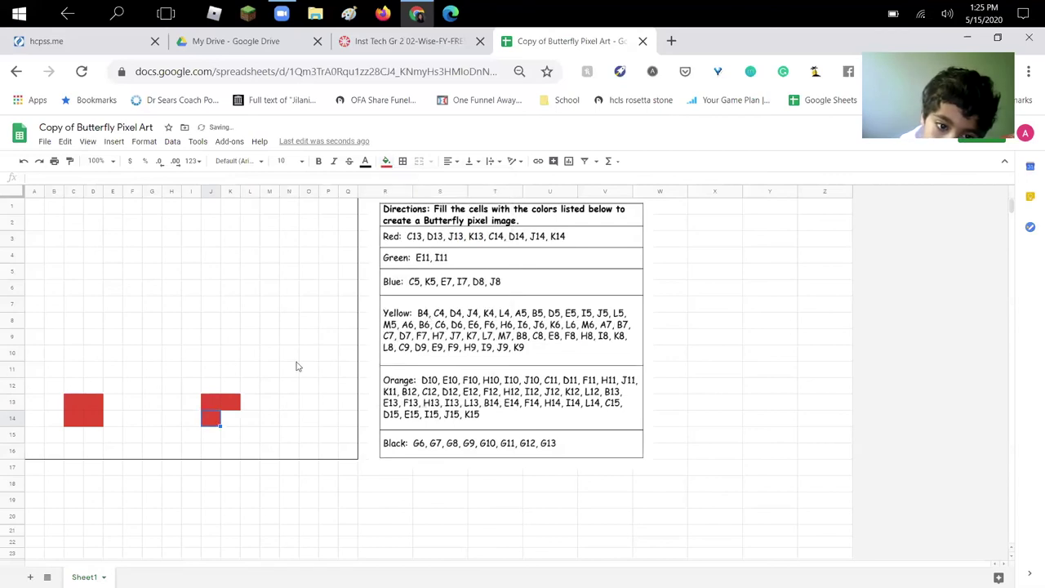
click(228, 420)
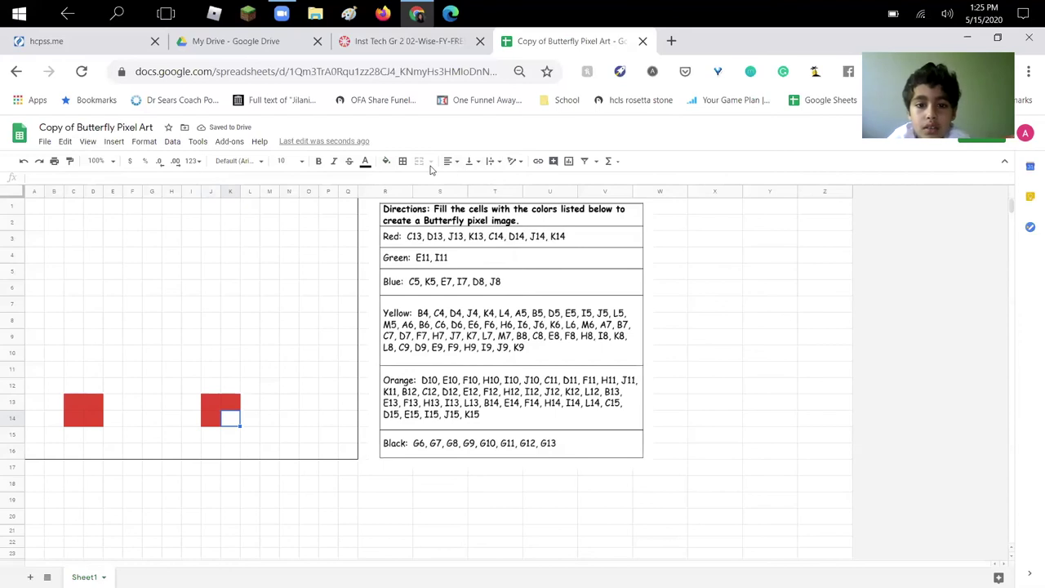
click(386, 161)
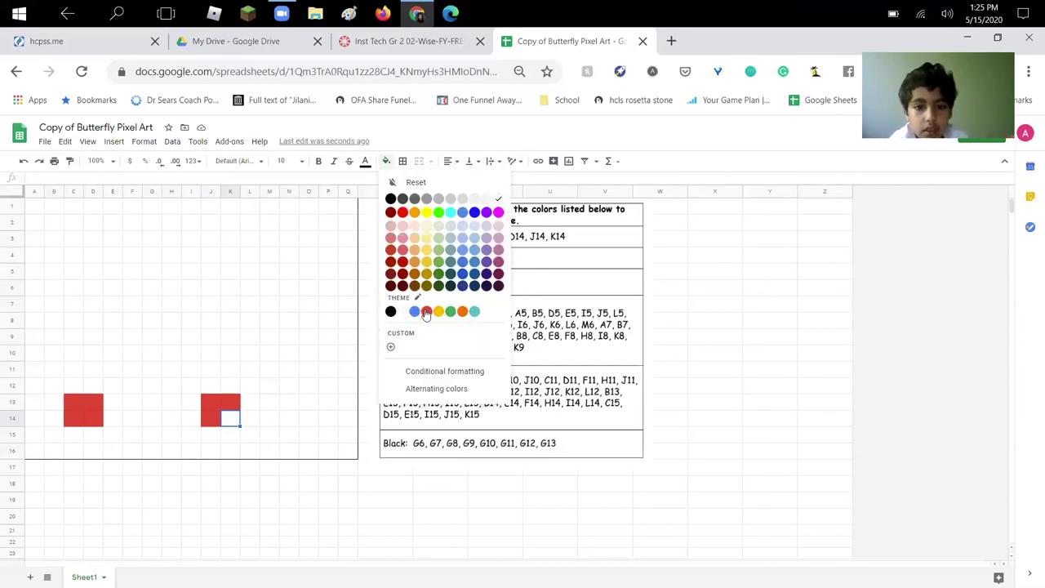
click(425, 313)
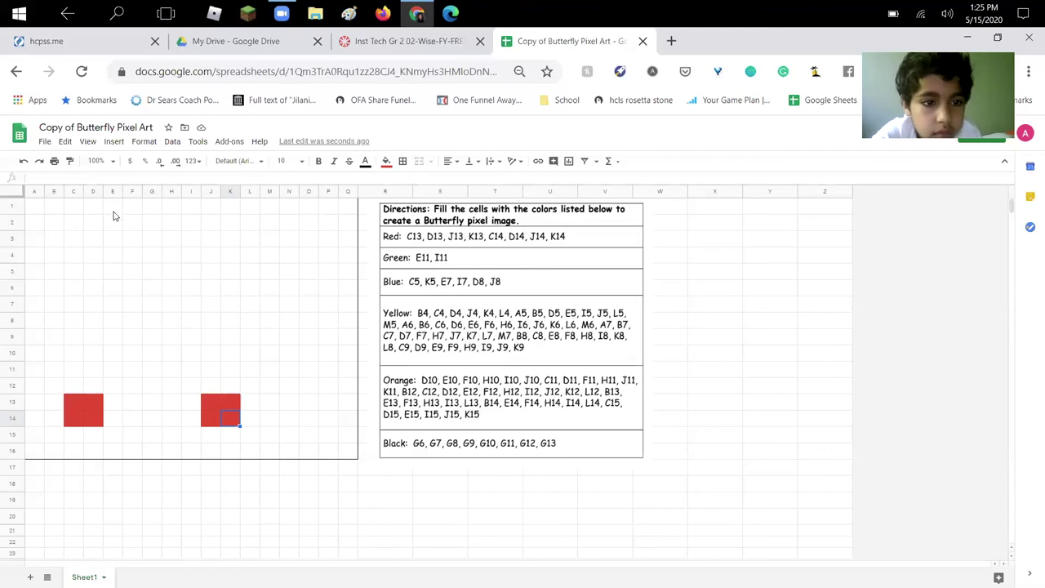
Fill E11 and I11 green, reverting an accidental blue fill on I11.
click(112, 369)
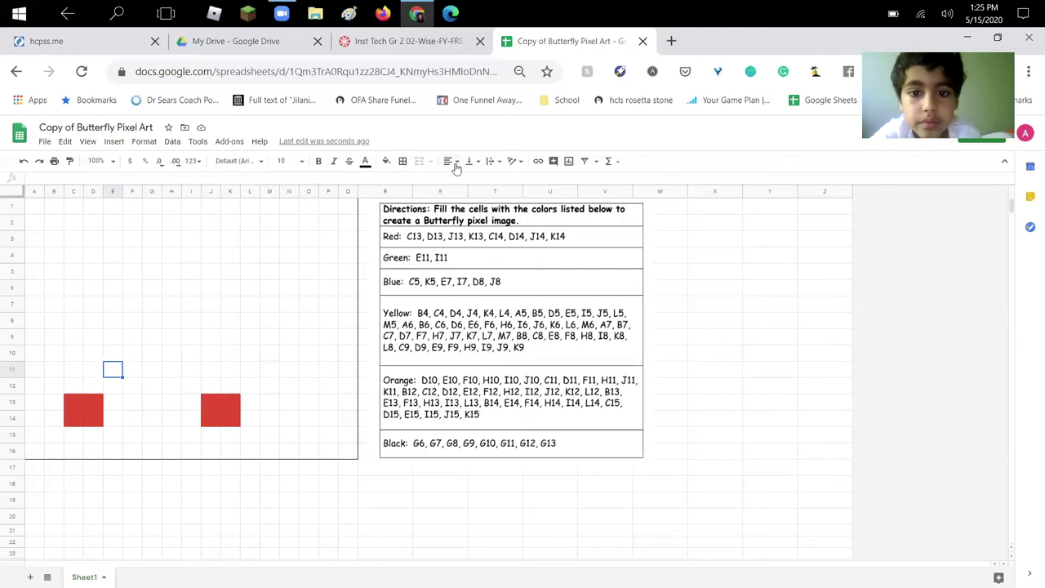
click(386, 162)
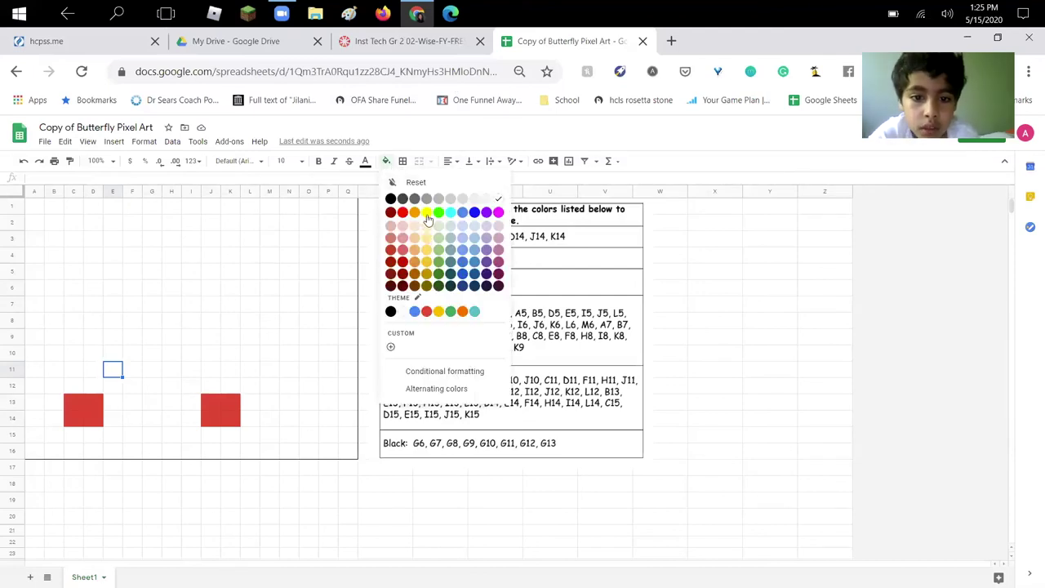
click(450, 311)
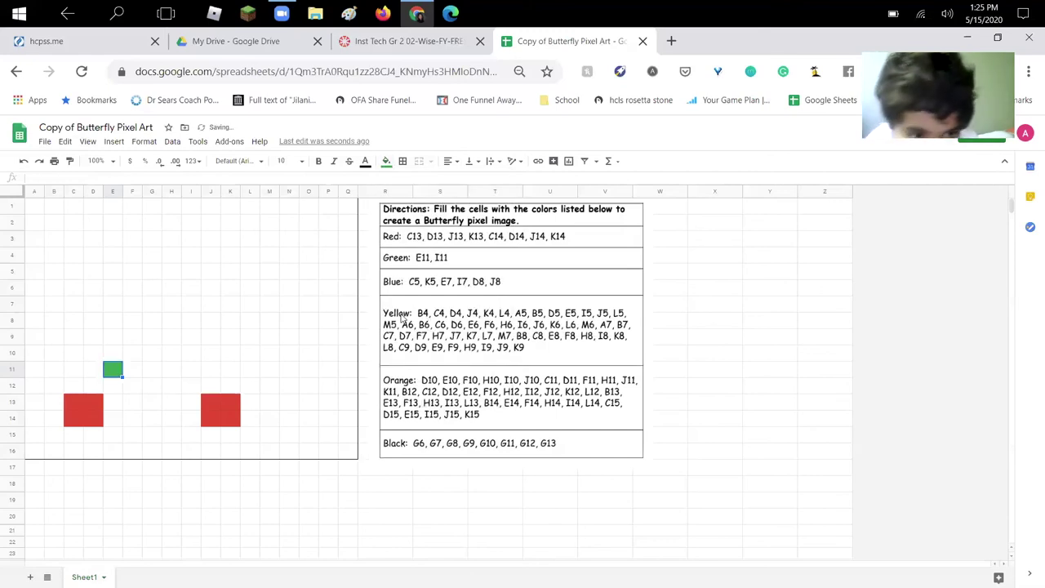
click(190, 373)
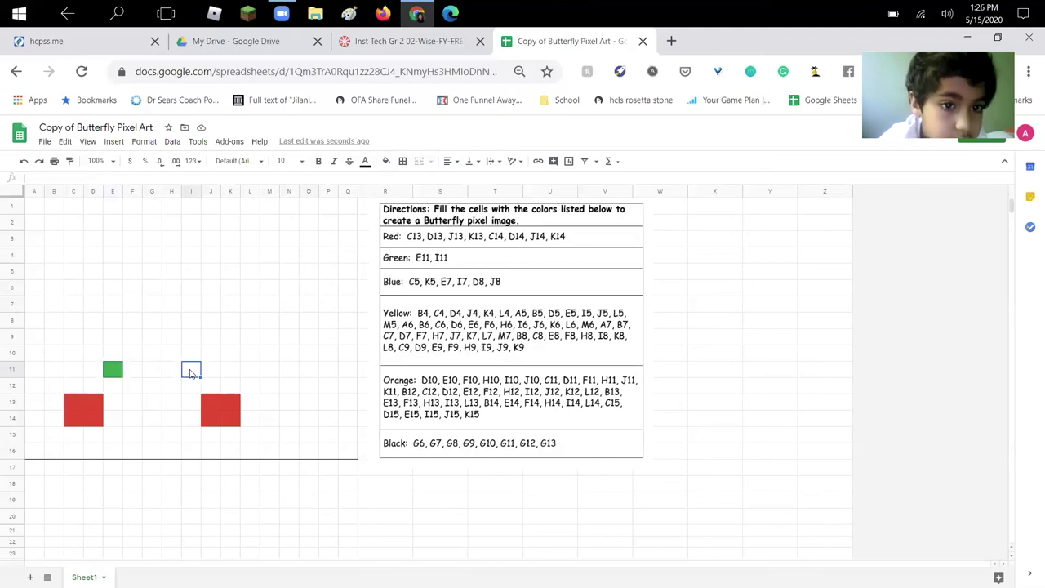
click(384, 162)
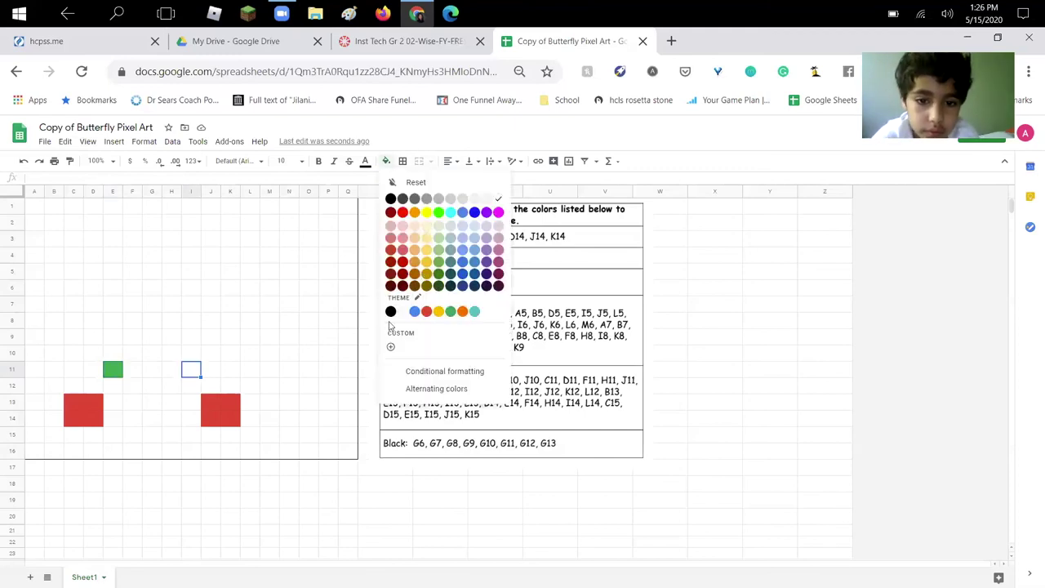
click(450, 311)
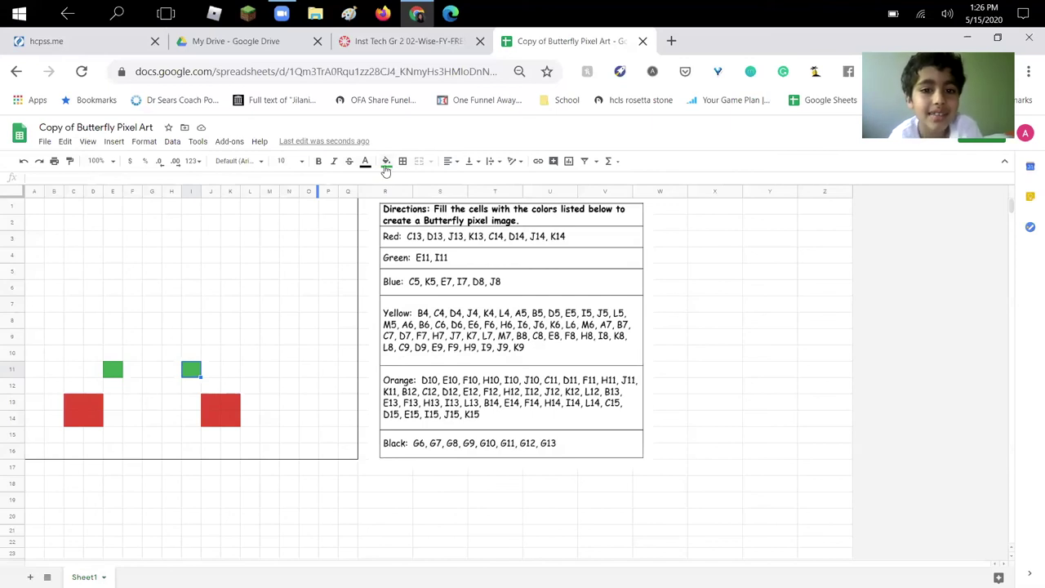
click(386, 163)
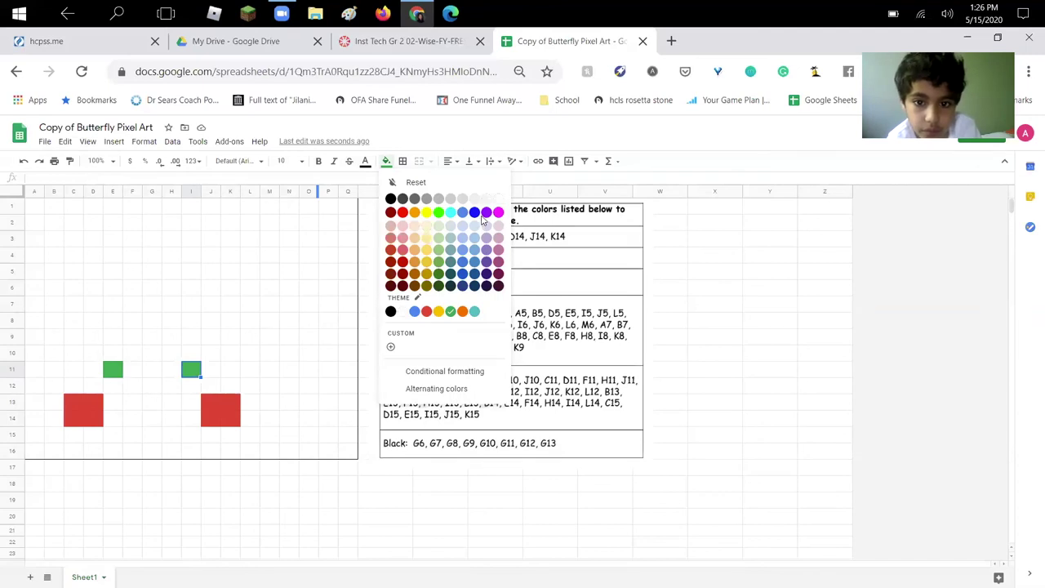
click(476, 214)
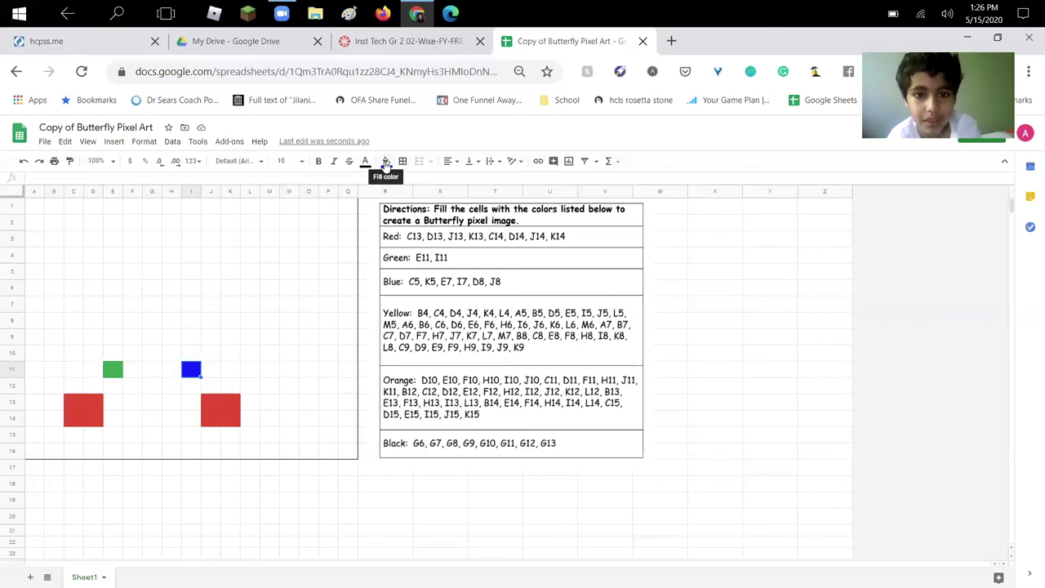
click(386, 163)
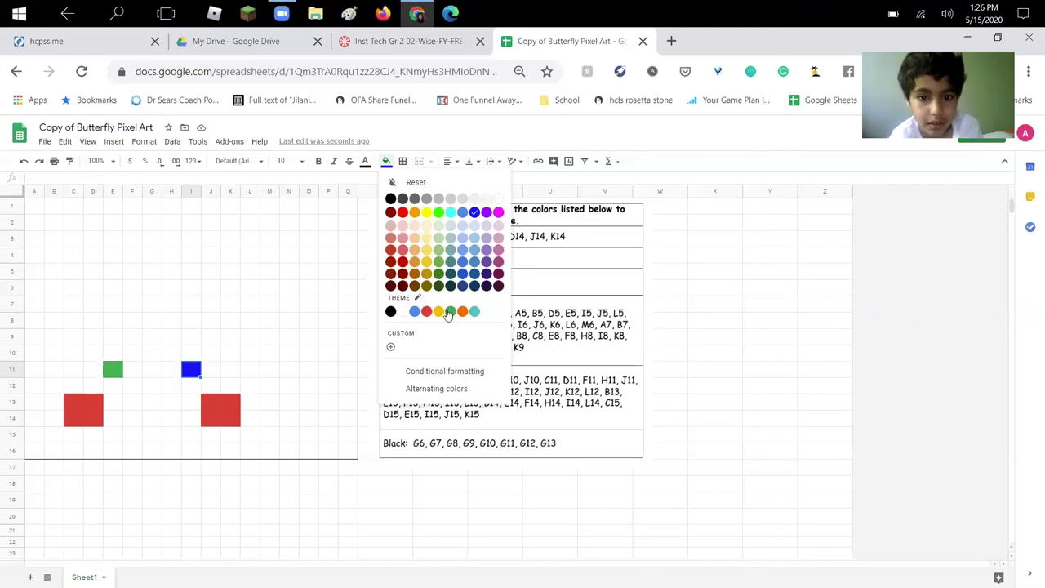
click(450, 311)
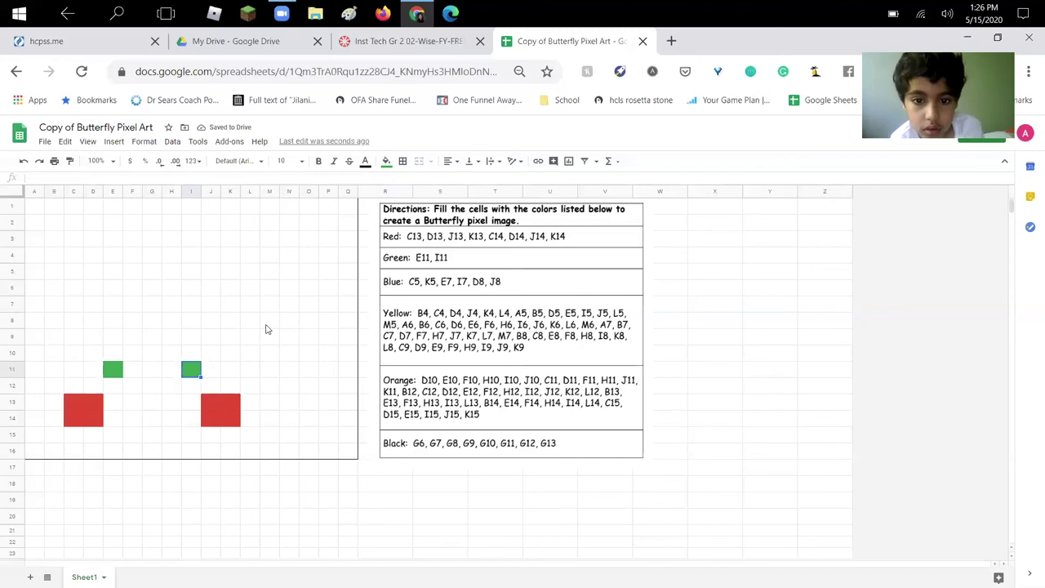
Fill C5 and K5 with the same bright blue.
click(69, 271)
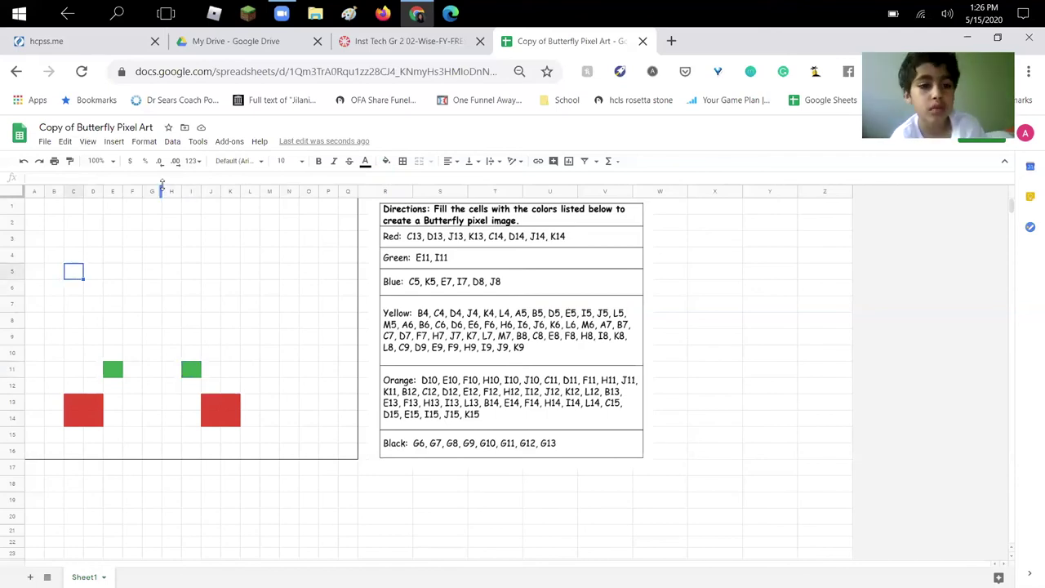
click(386, 163)
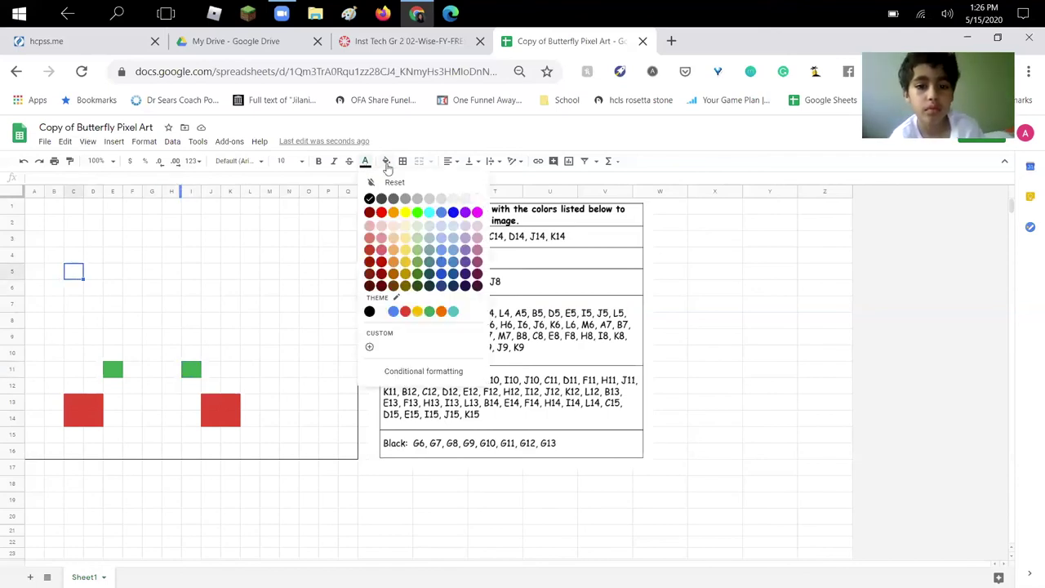
click(388, 166)
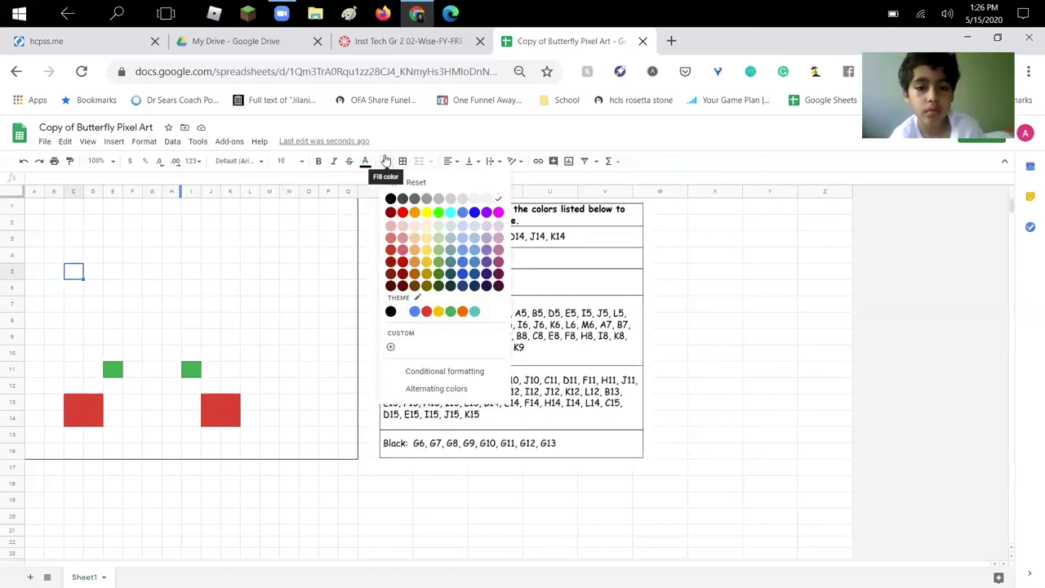
click(471, 213)
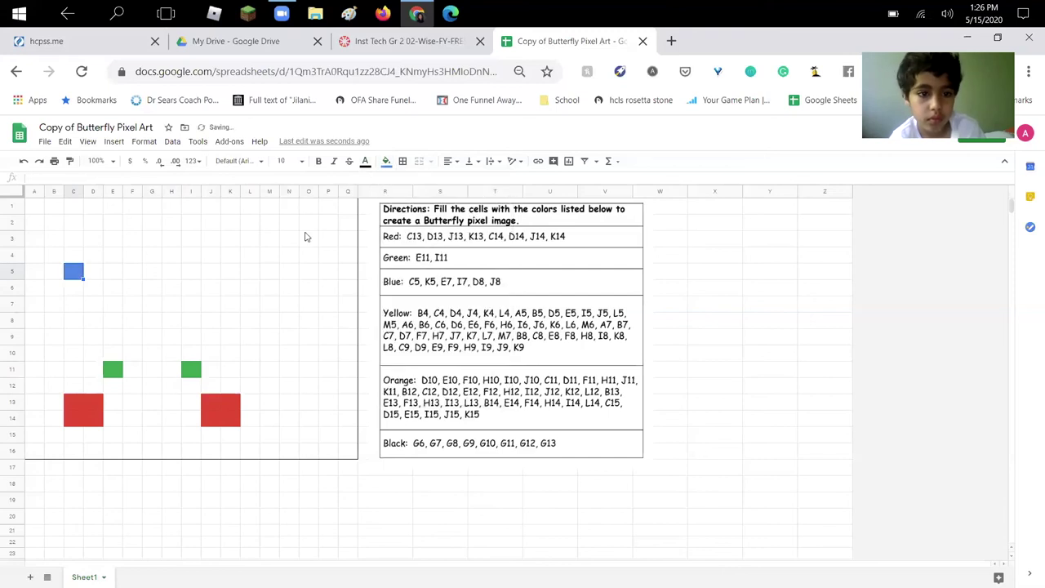
click(387, 163)
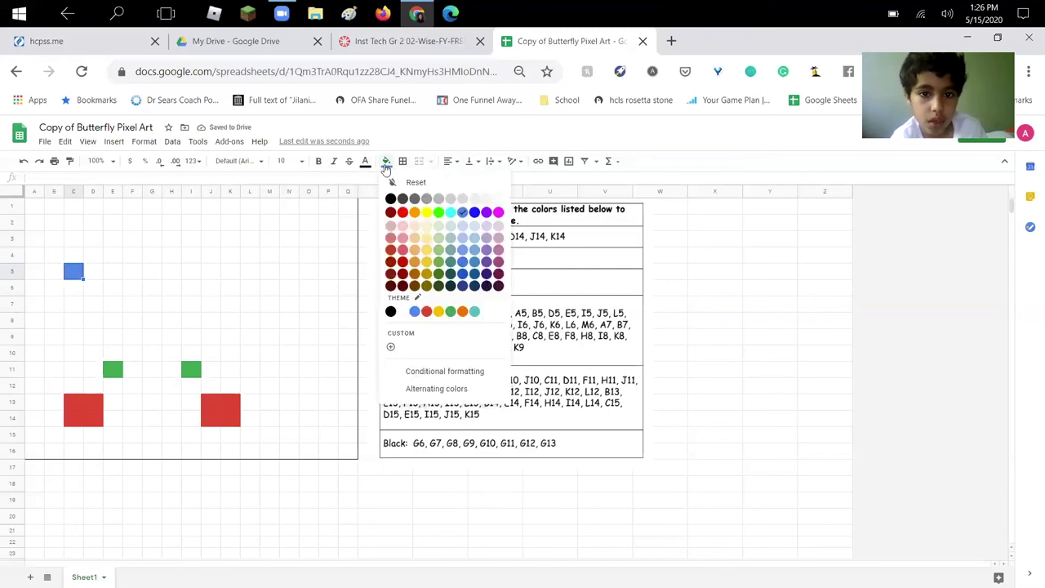
click(477, 213)
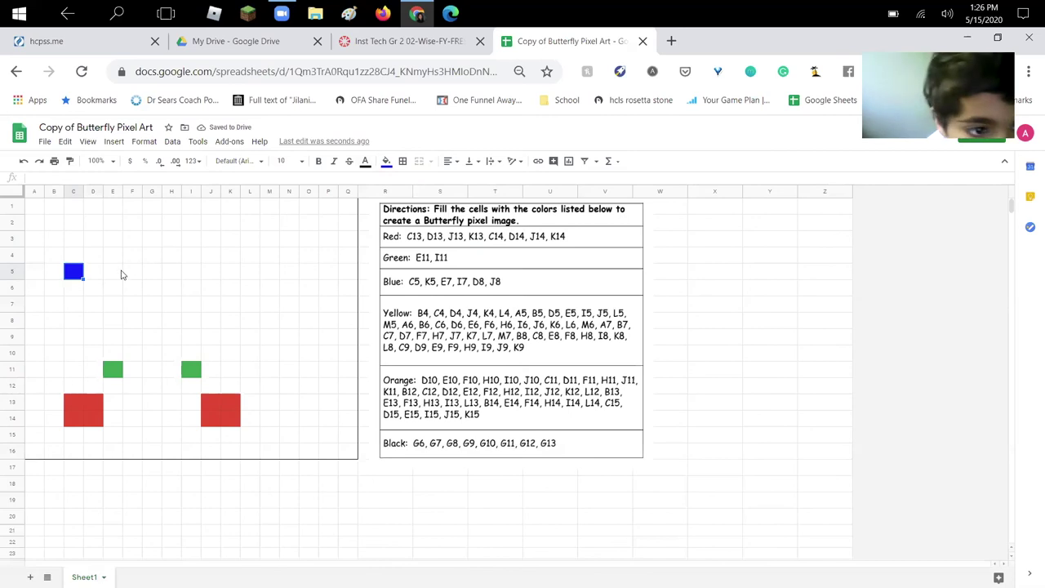
click(229, 256)
click(230, 272)
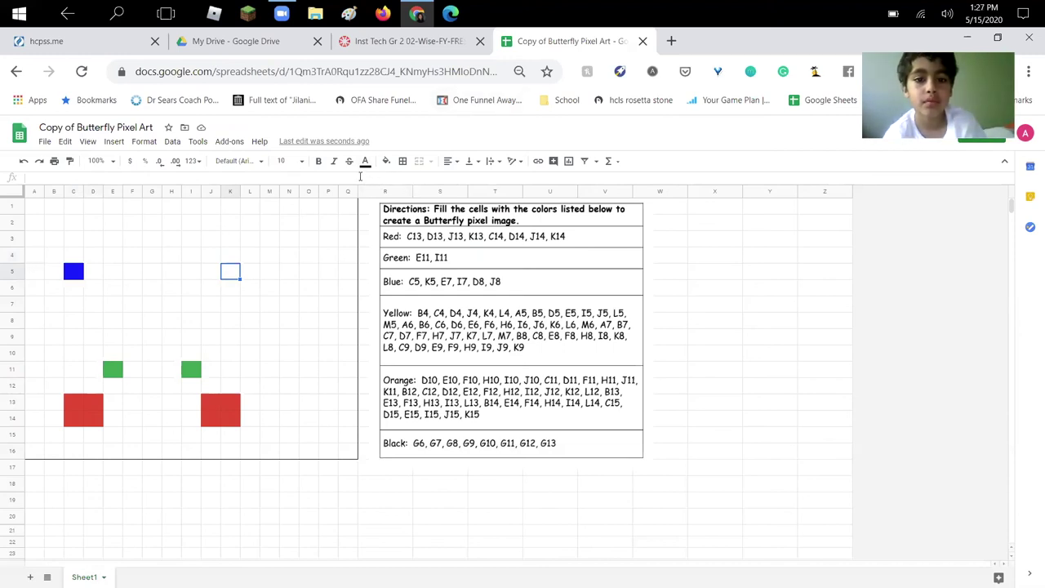
click(386, 161)
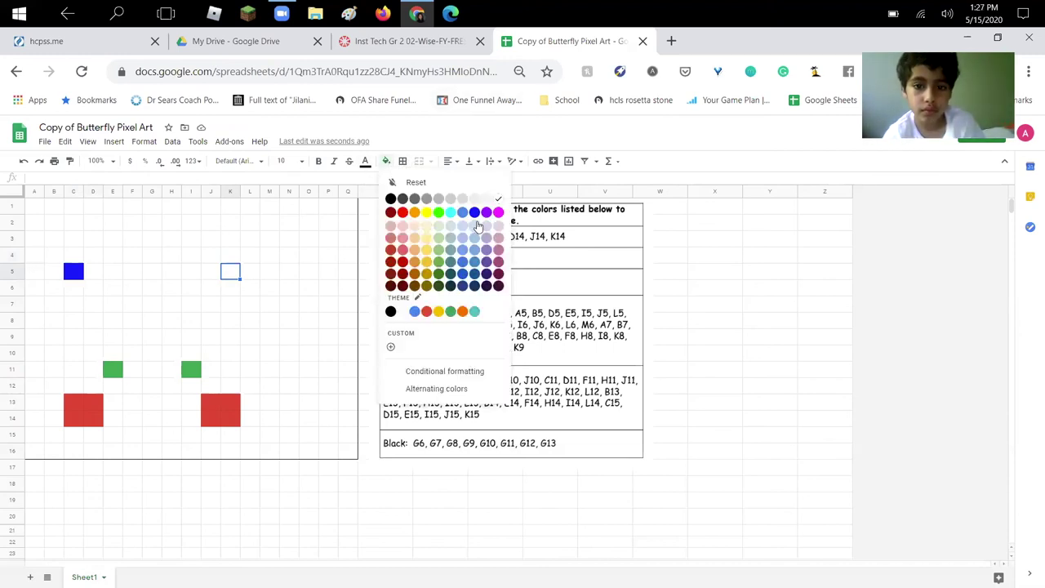
click(473, 214)
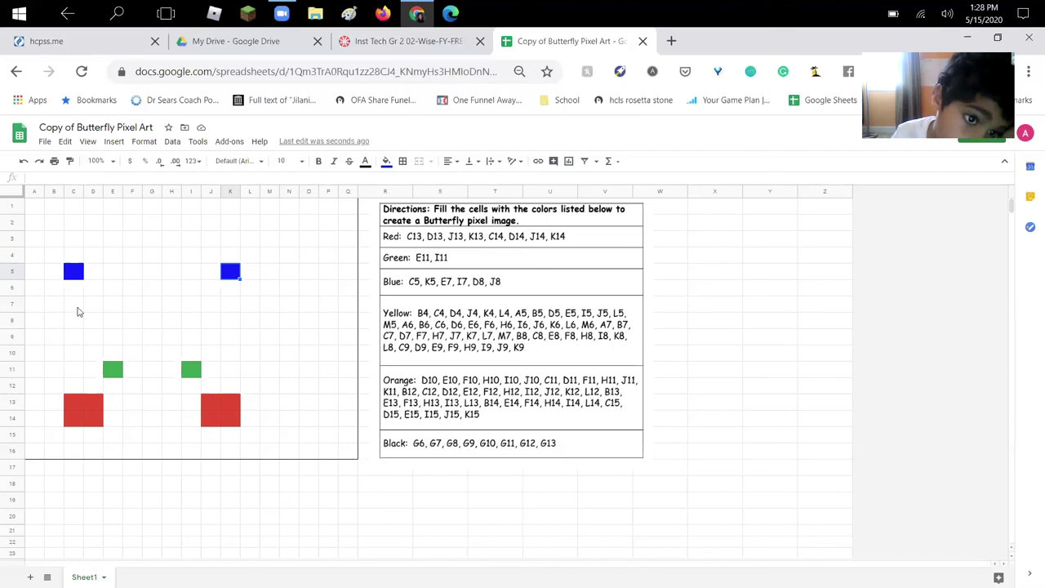
Fill E7 and I7 bright blue for the wing spots.
click(117, 311)
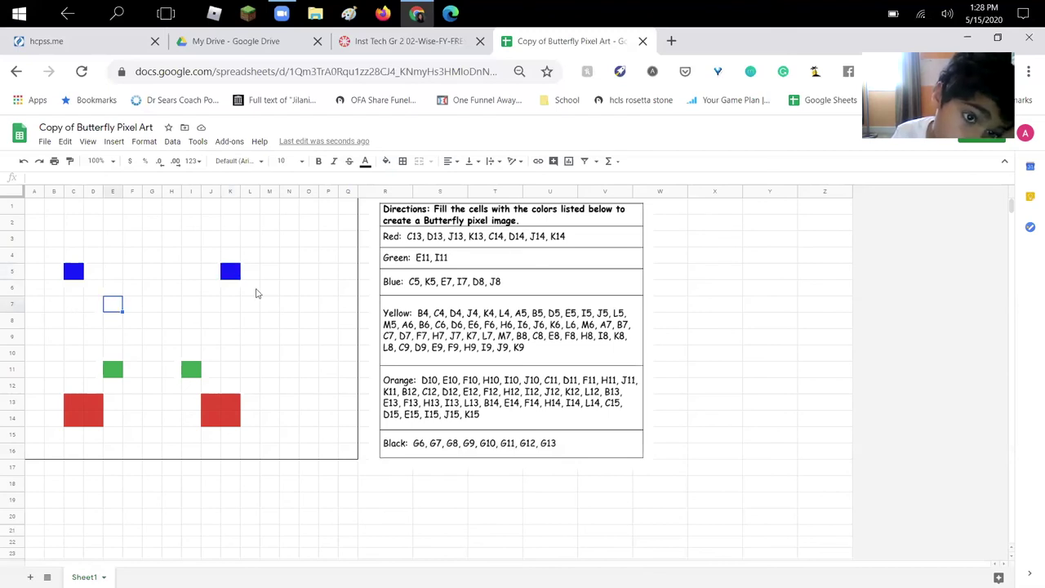
click(387, 161)
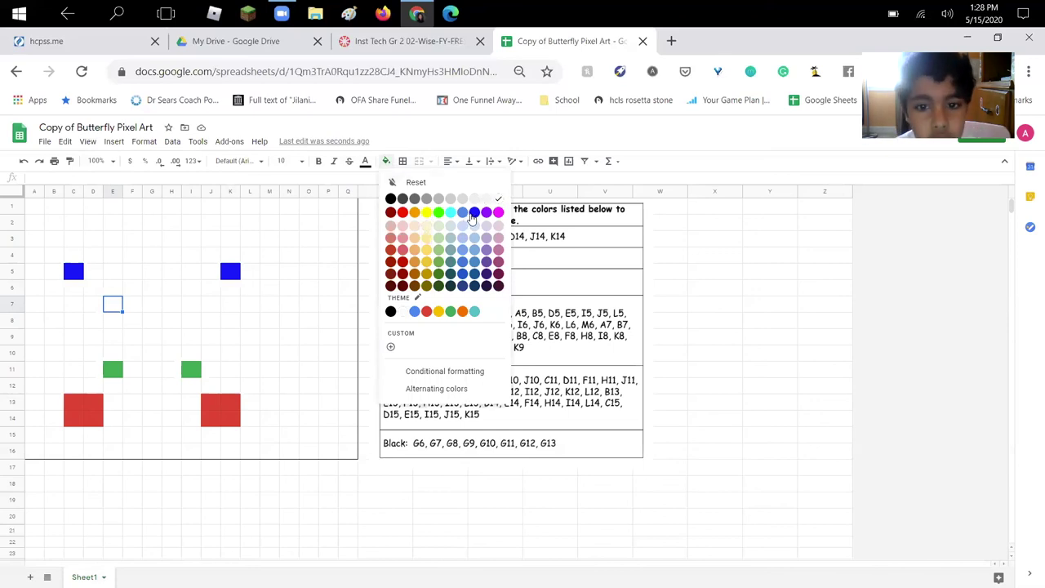
click(472, 214)
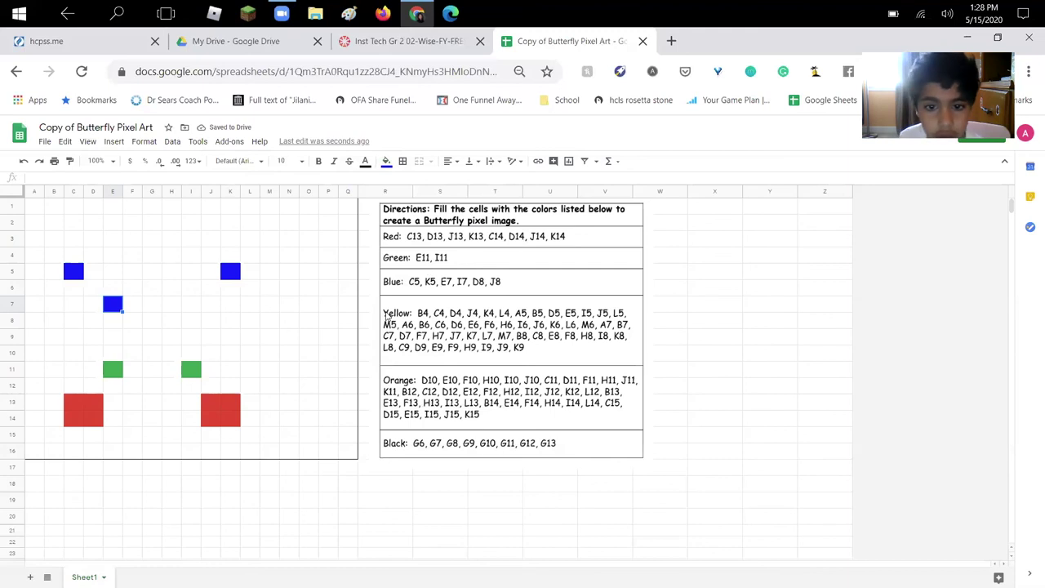
click(311, 290)
click(192, 288)
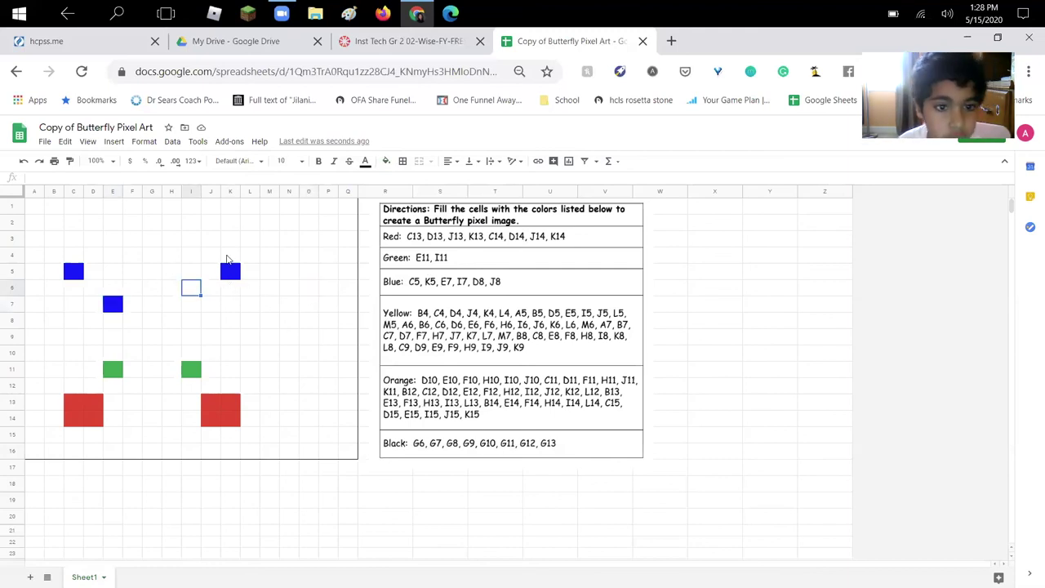
click(190, 307)
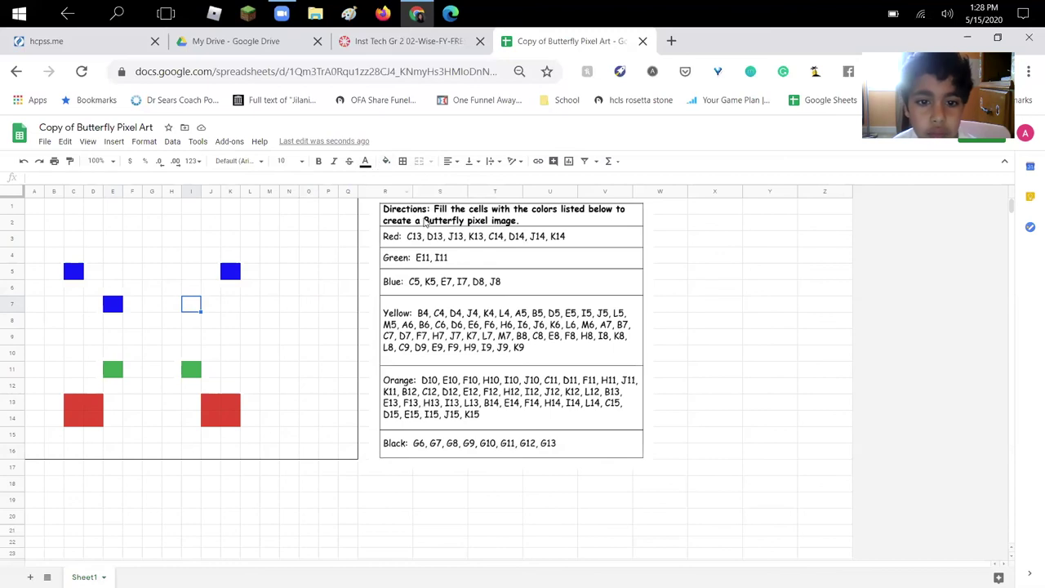
click(386, 160)
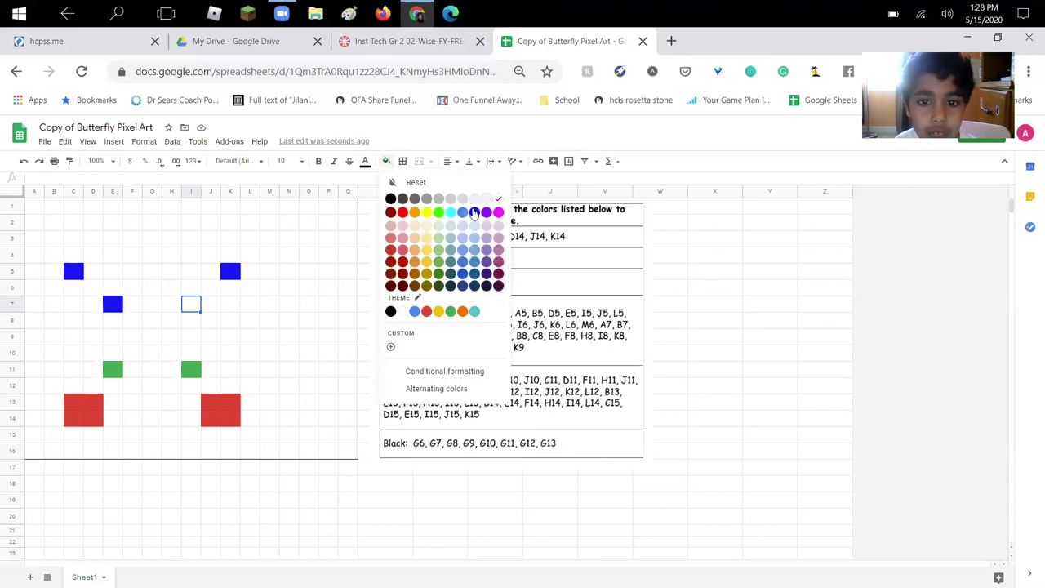
click(474, 212)
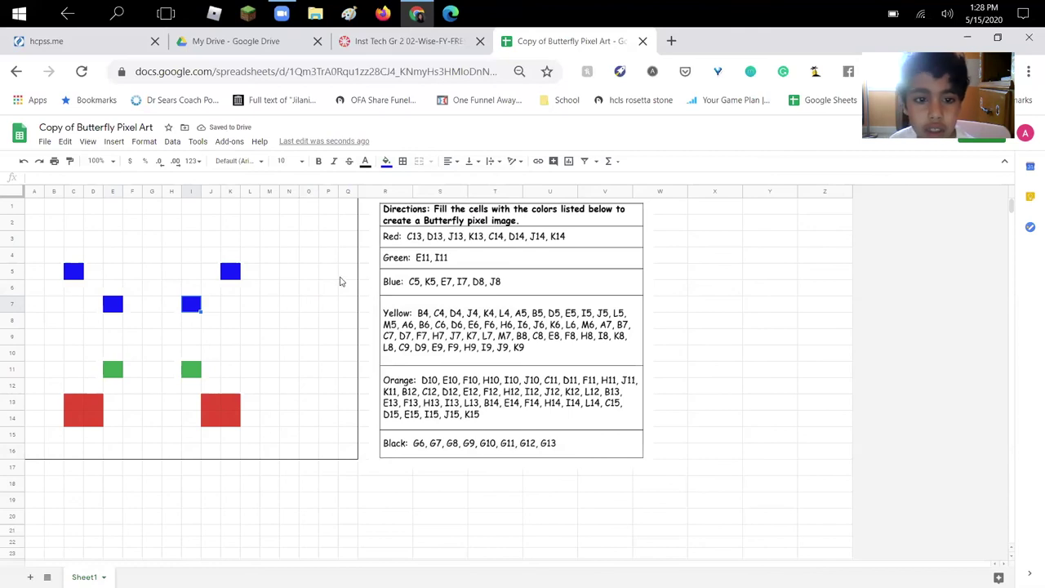
click(334, 288)
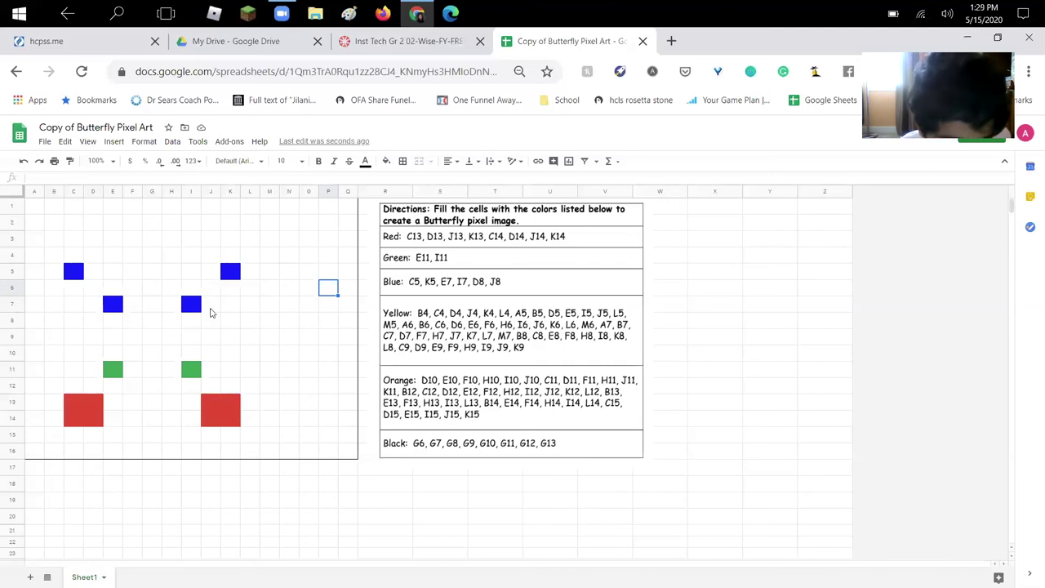
Fill J8 and D8 bright blue for the last wing spots.
click(208, 322)
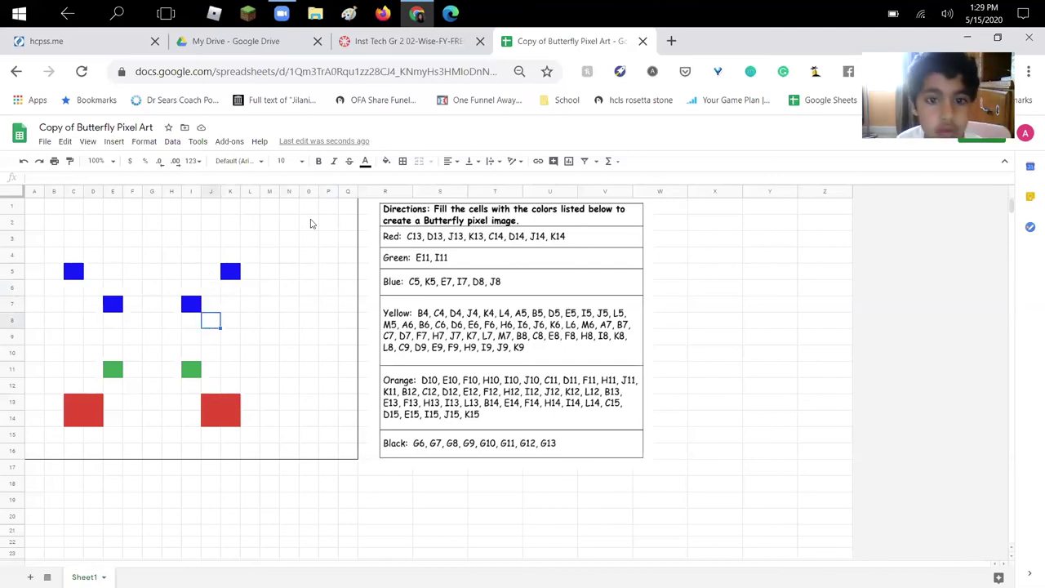
click(385, 163)
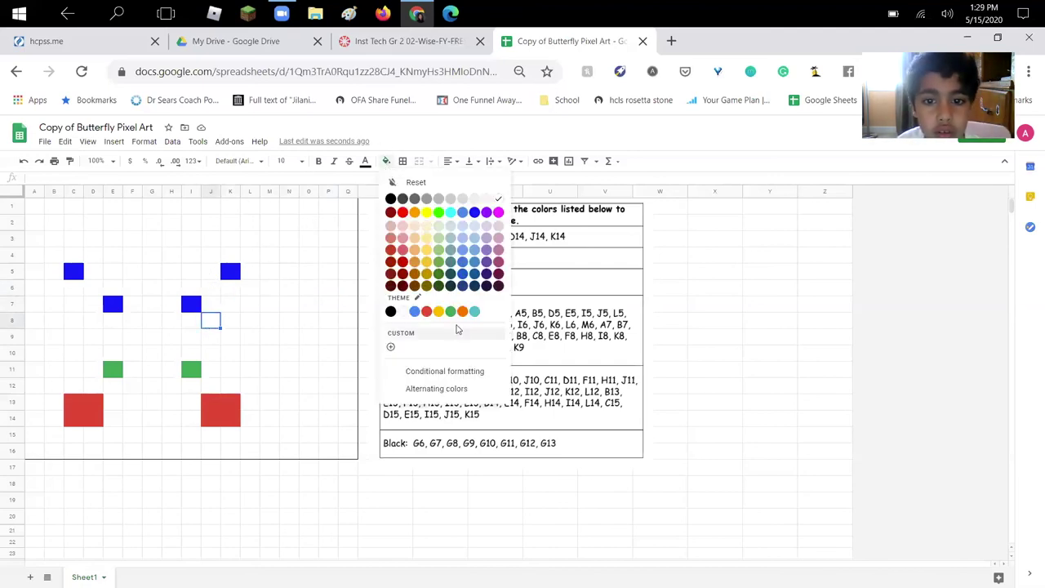
click(474, 212)
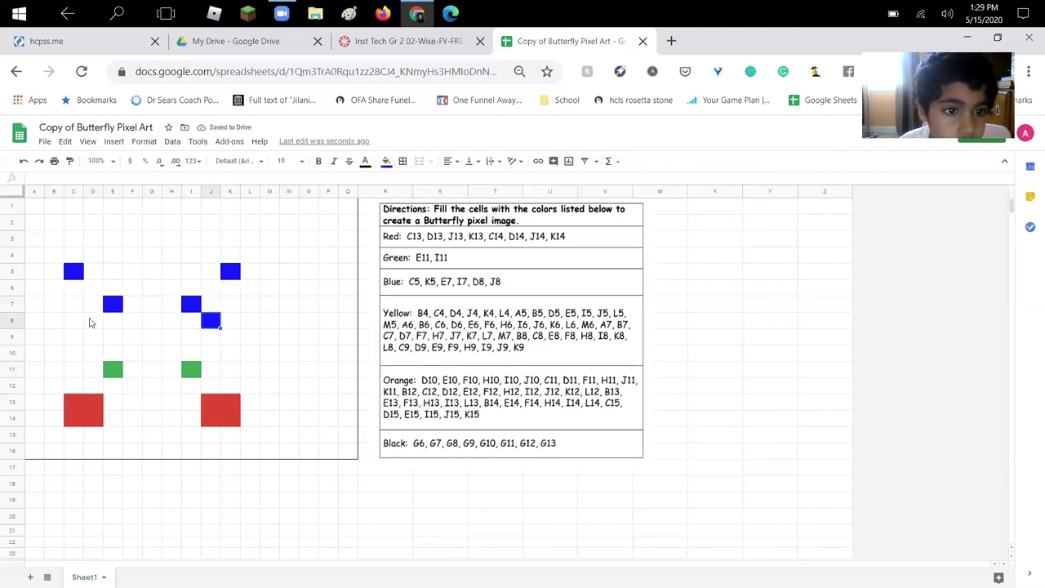
click(91, 324)
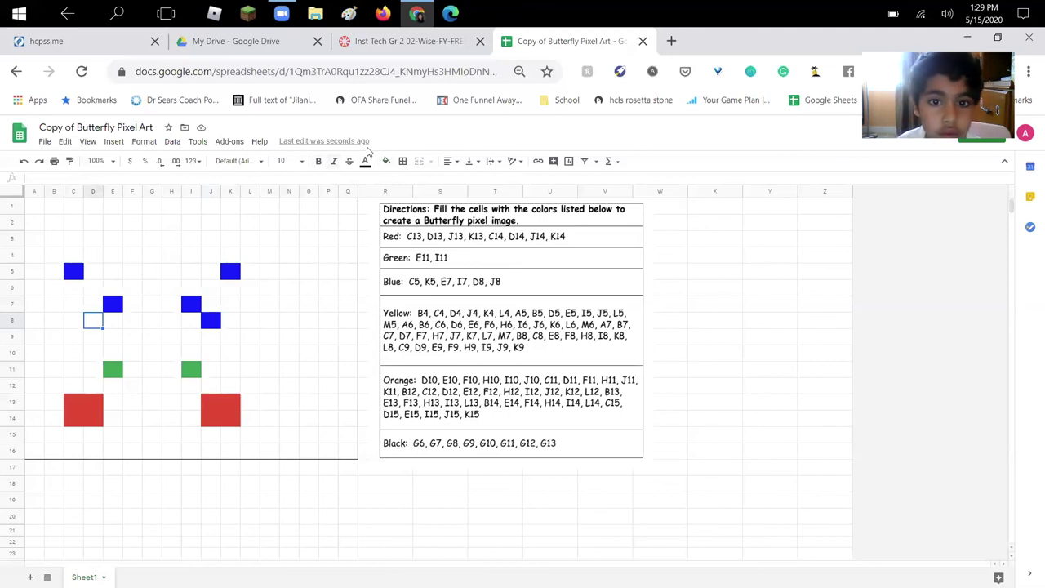
click(388, 161)
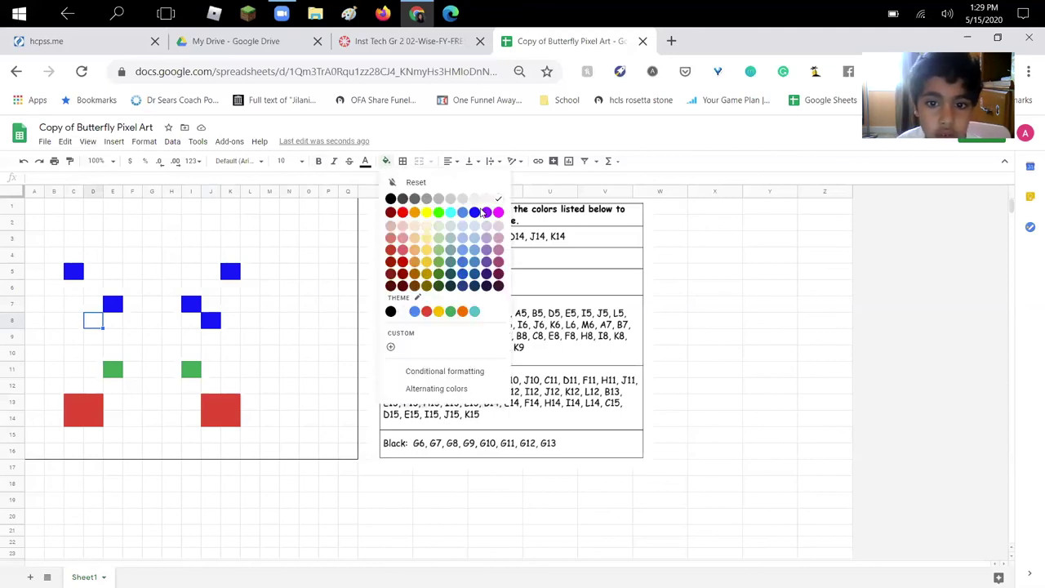
click(475, 213)
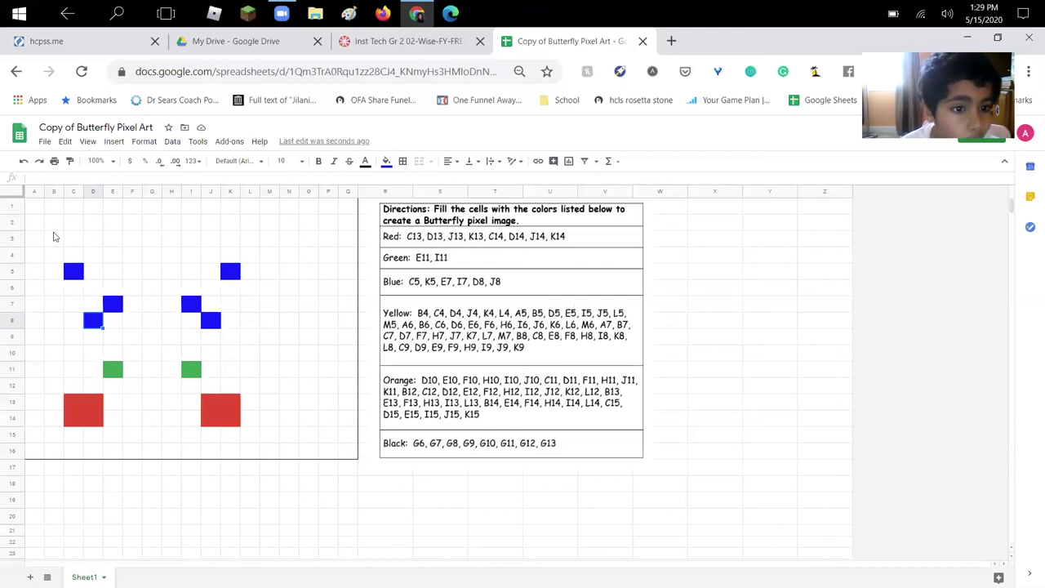
Fill B4, C4 and D4 yellow along the top of the left wing.
click(52, 253)
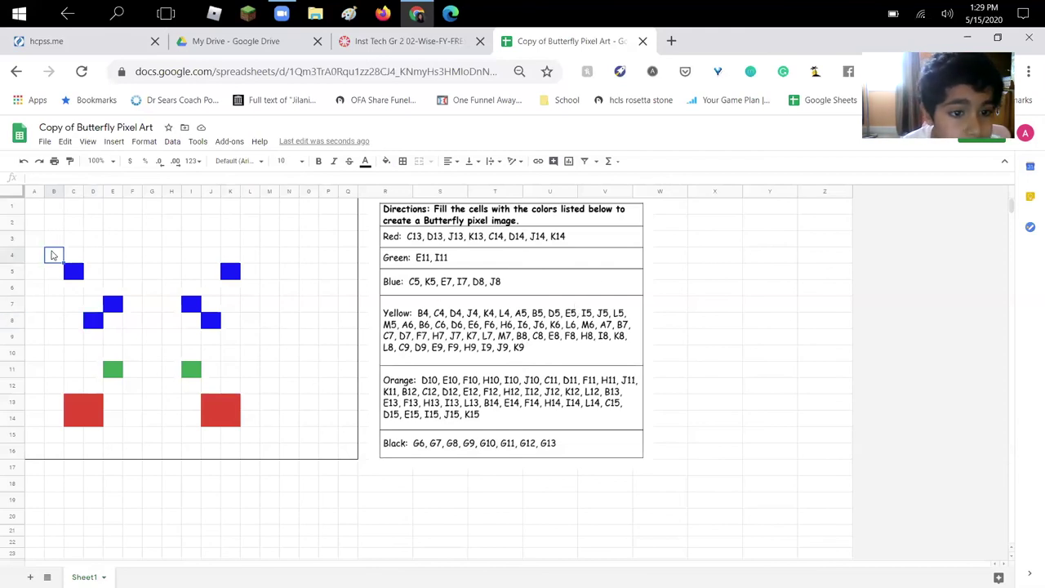
click(388, 163)
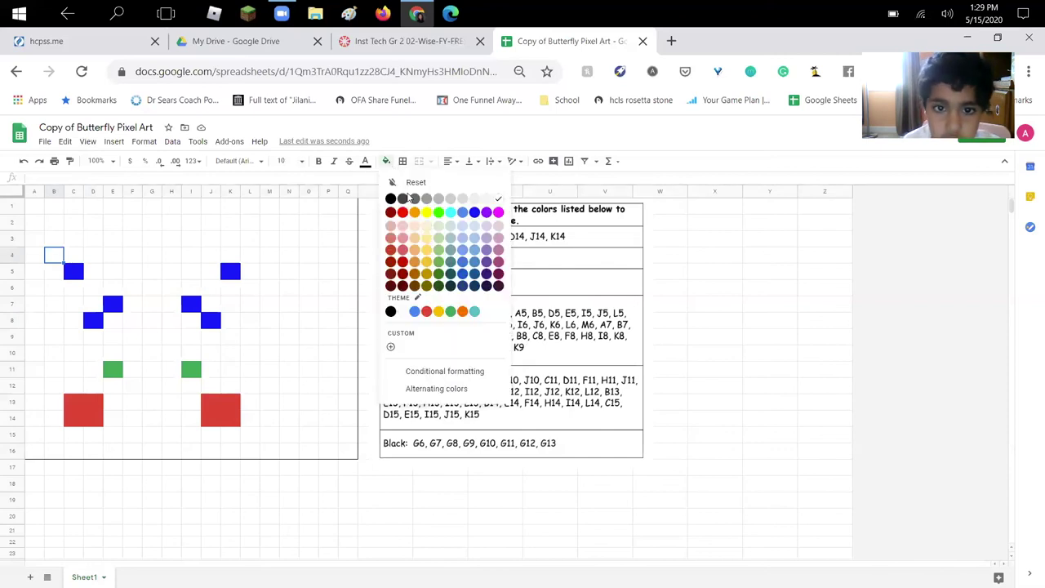
click(424, 214)
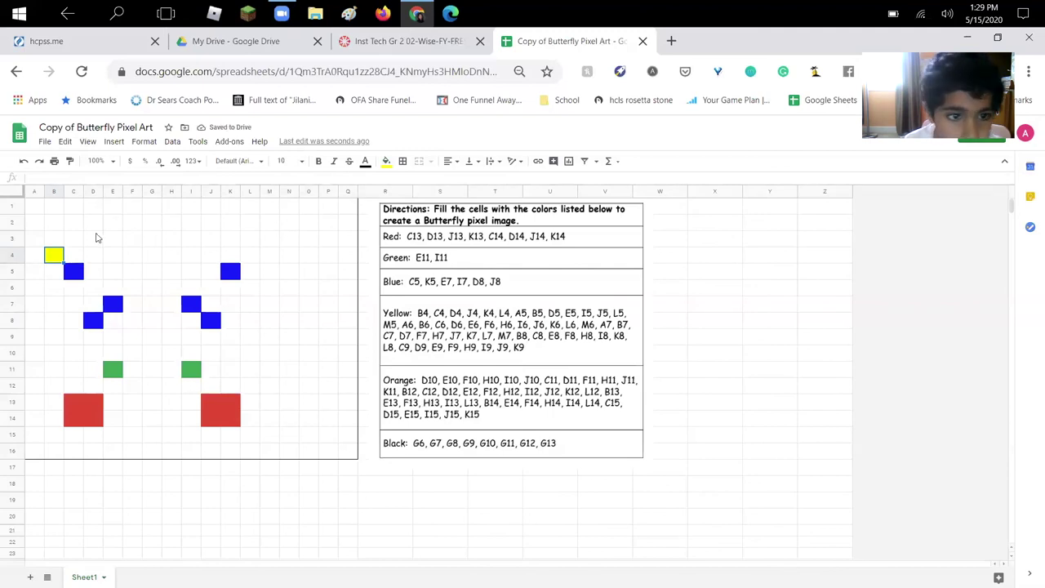
click(72, 256)
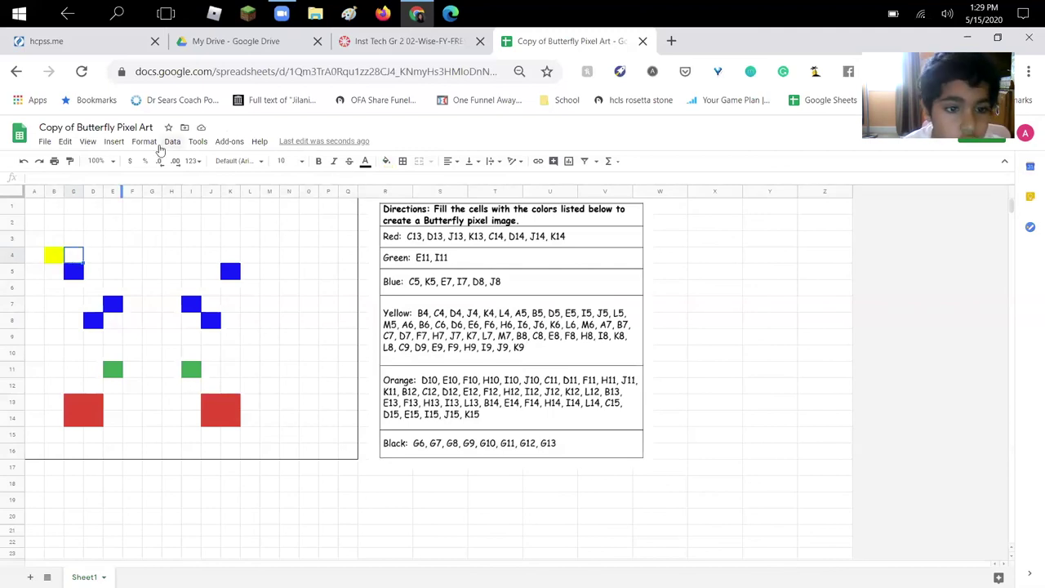
click(387, 163)
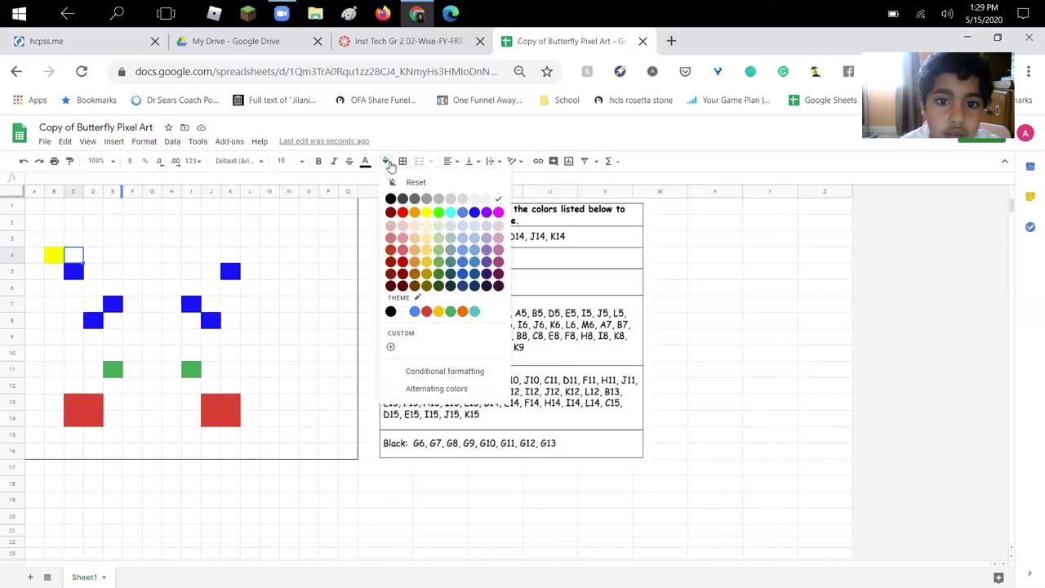
click(428, 211)
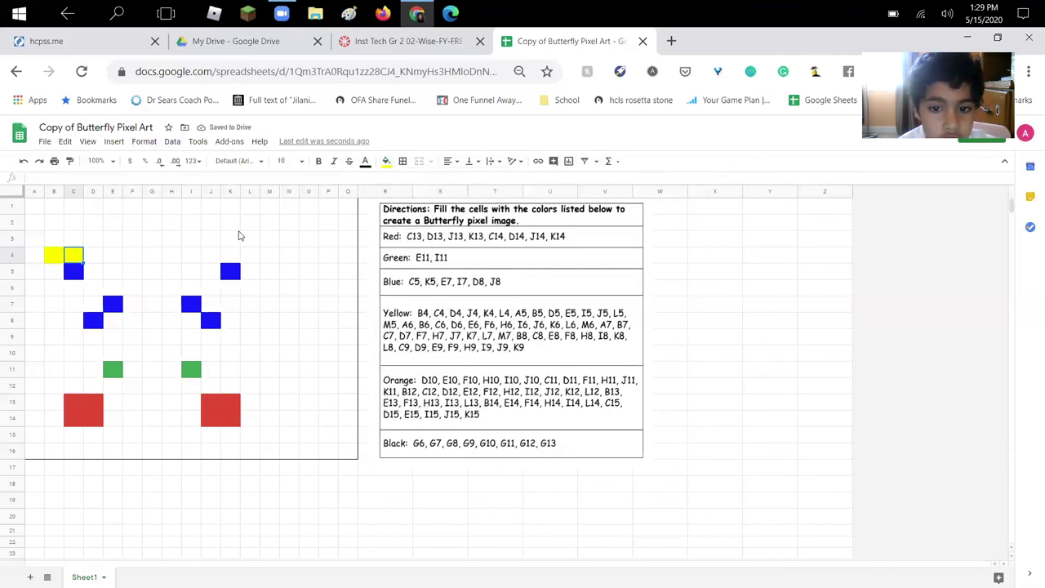
click(93, 239)
click(93, 257)
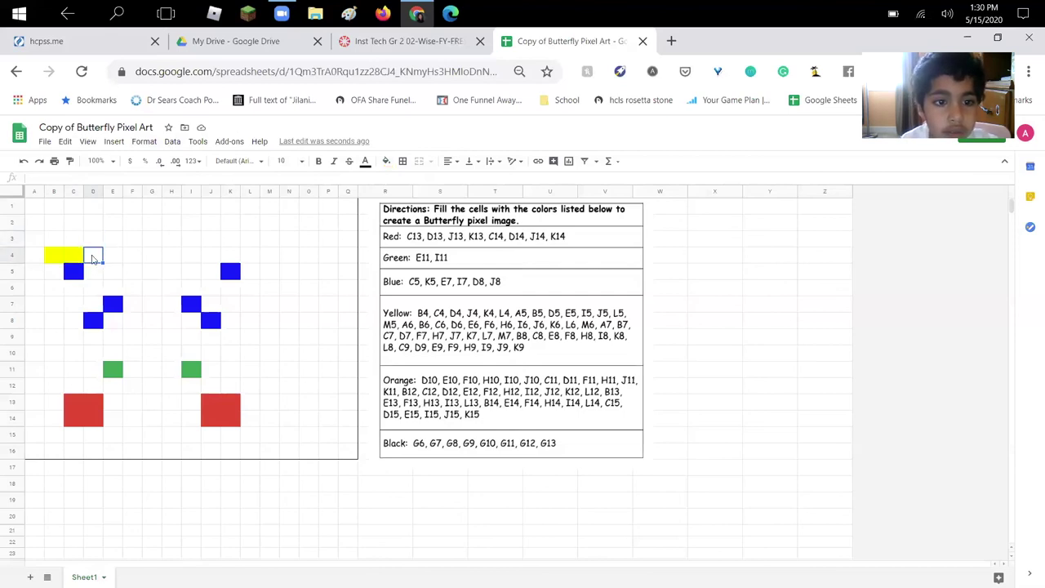
click(388, 161)
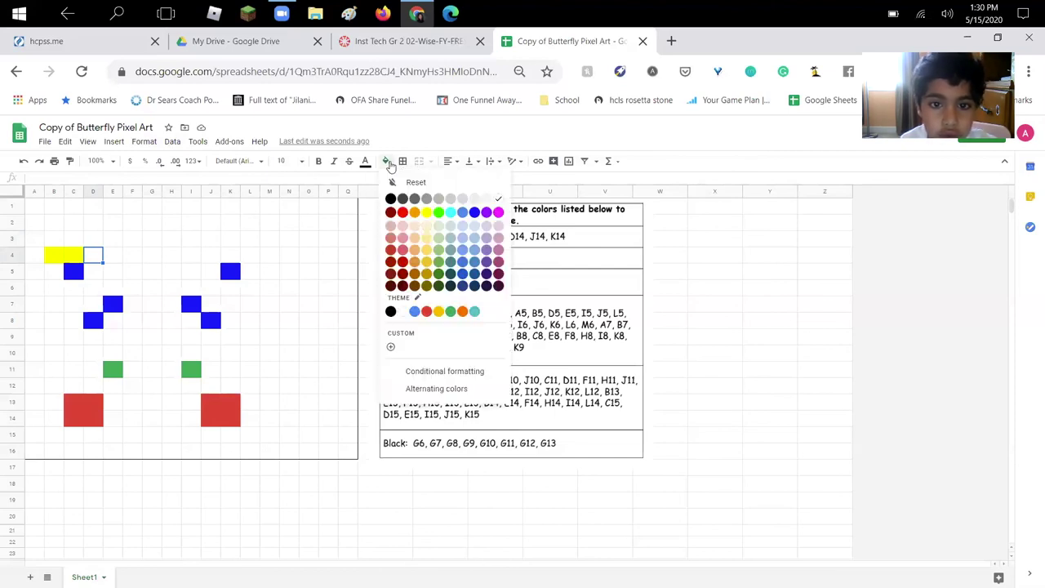
click(426, 213)
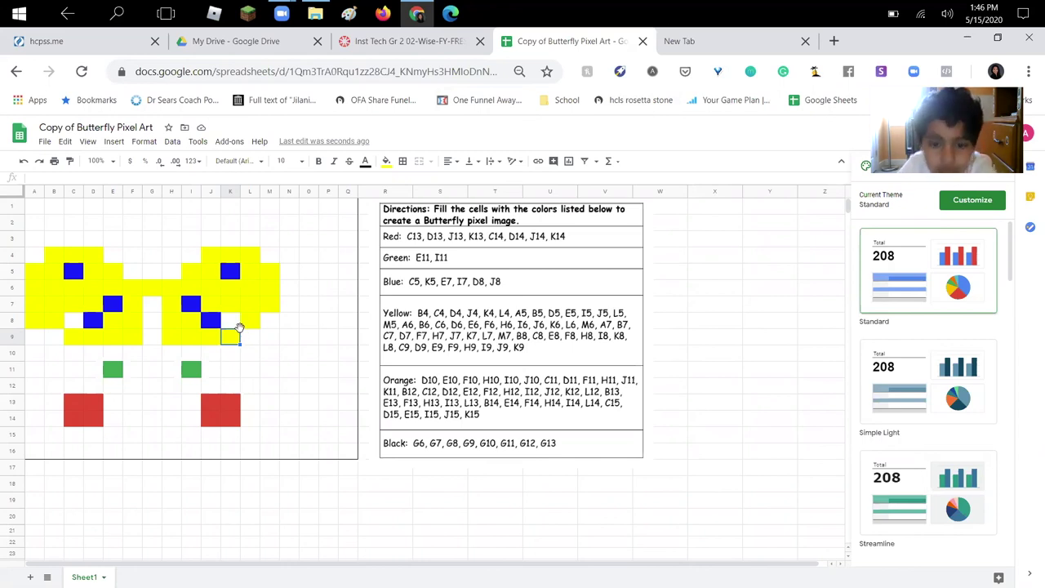
drag(238, 328, 353, 298)
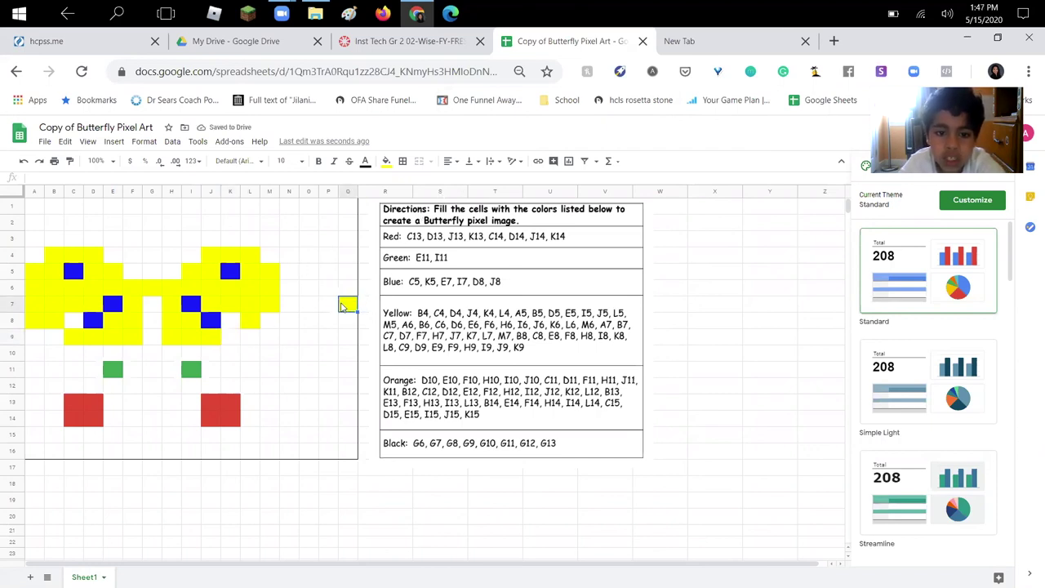
click(23, 161)
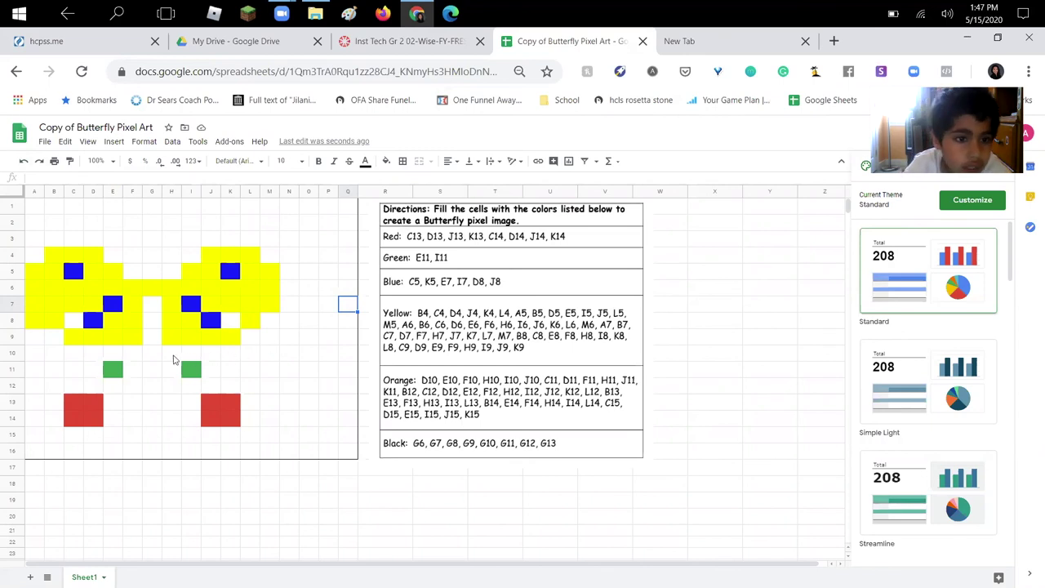
click(109, 342)
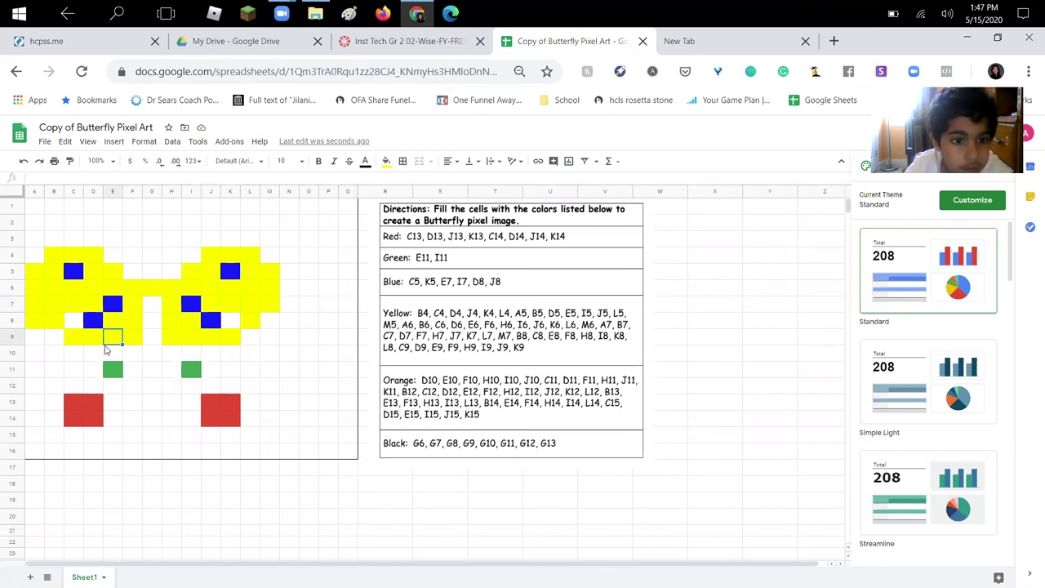
click(88, 357)
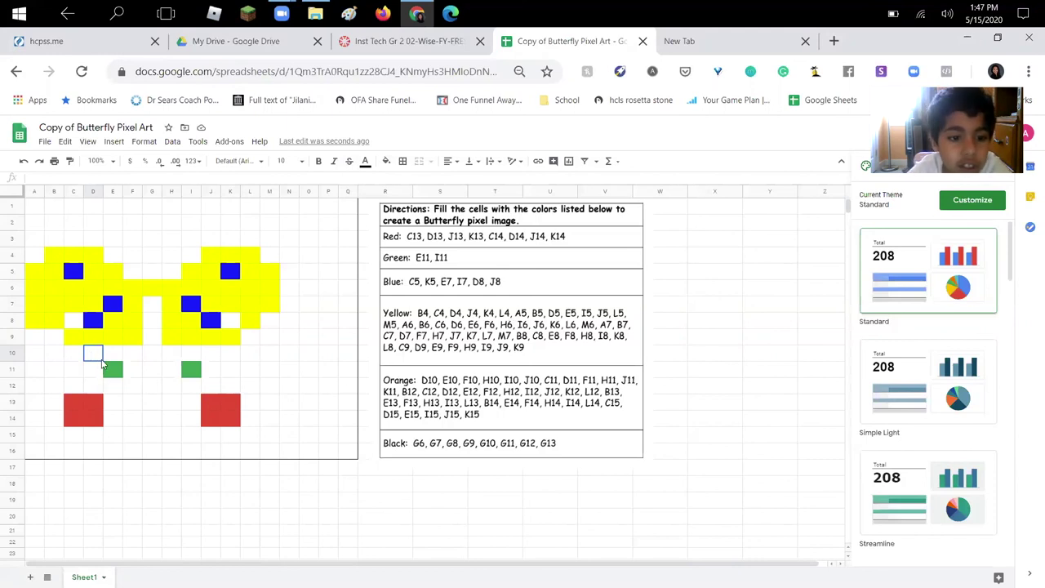
Apply orange to D10:F10, then undo that fill.
drag(101, 353, 130, 357)
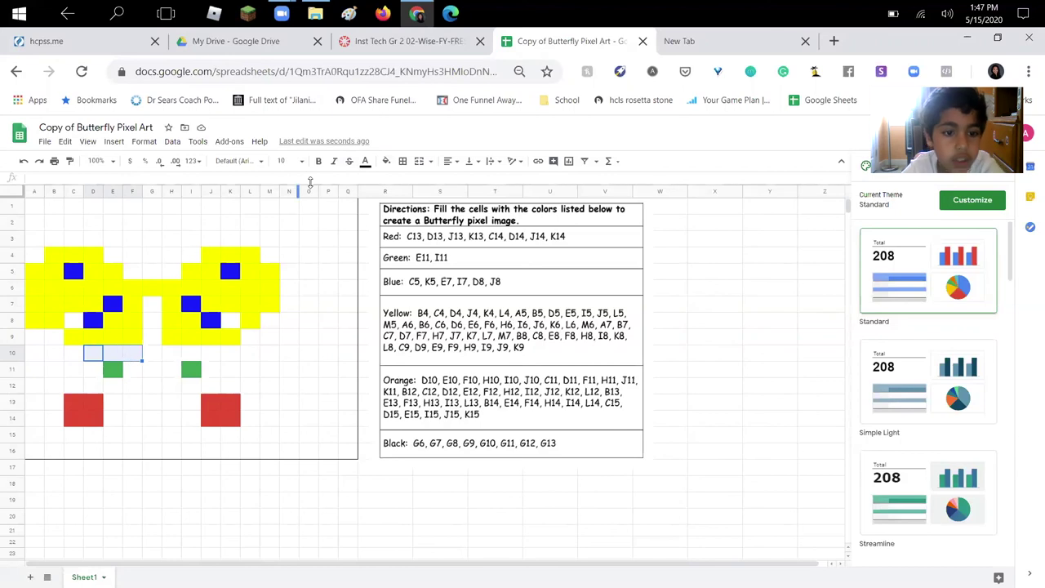
click(384, 161)
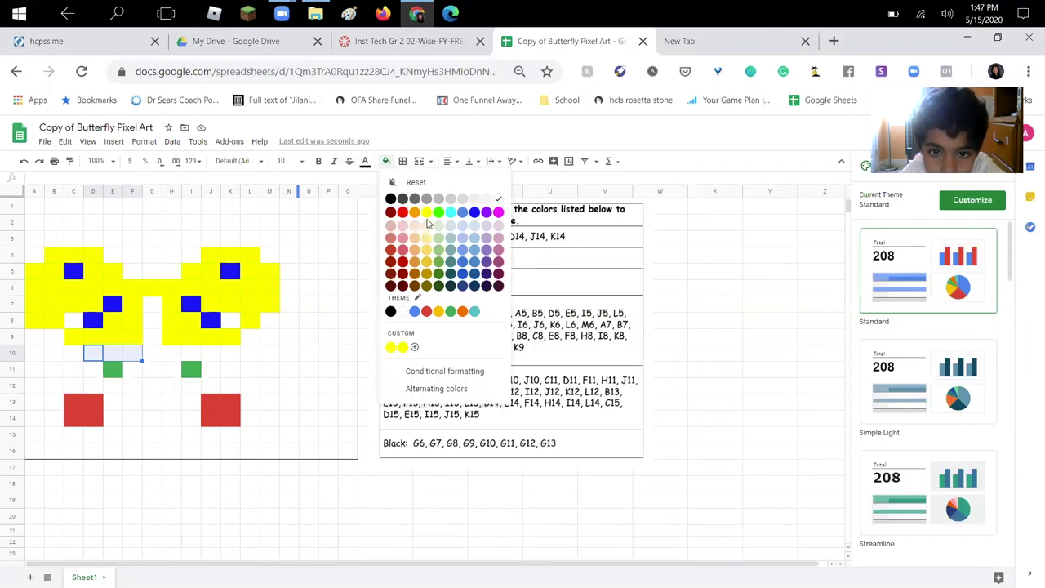
click(462, 311)
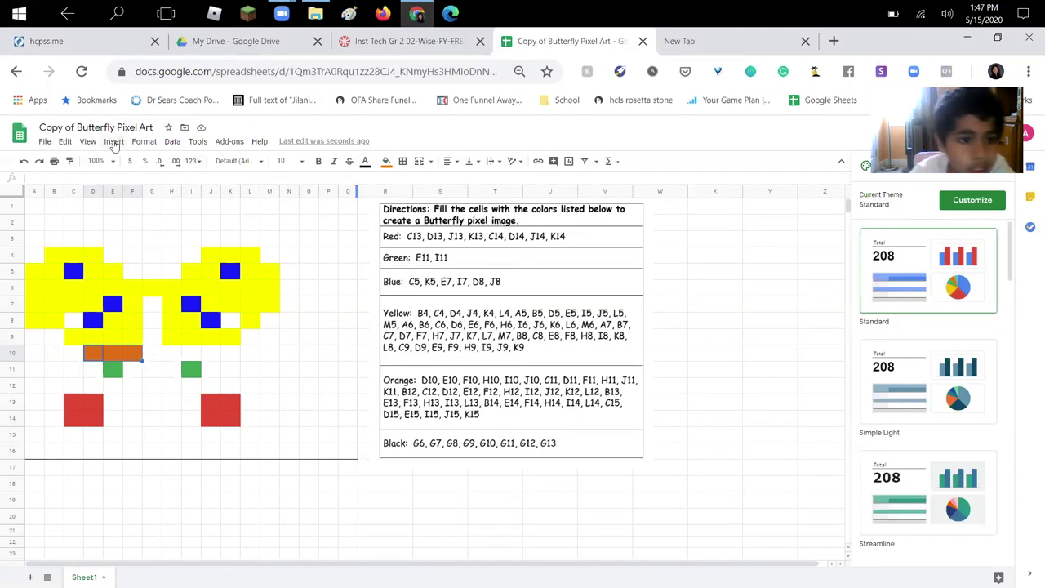
click(25, 160)
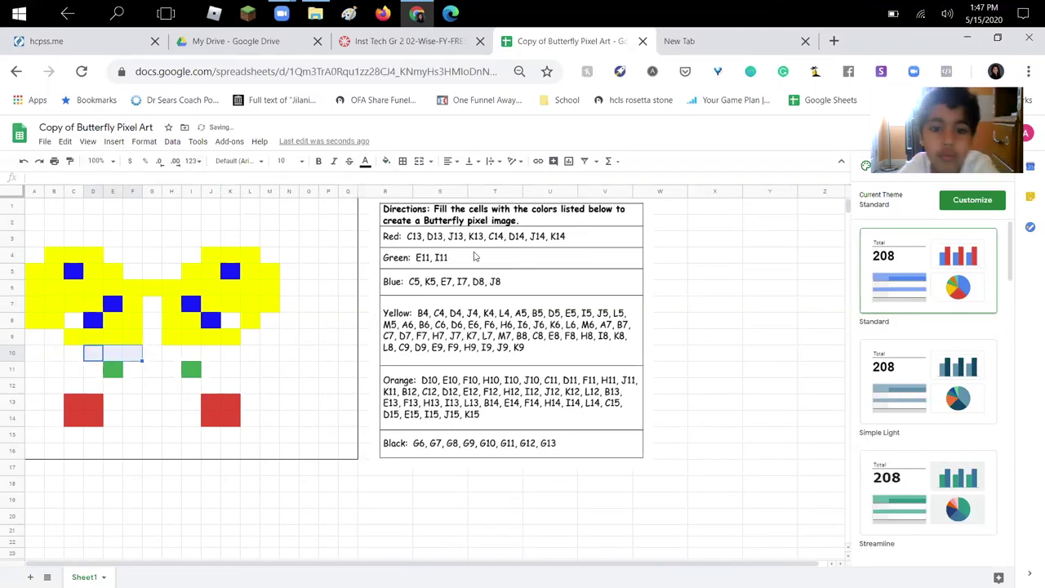
click(387, 162)
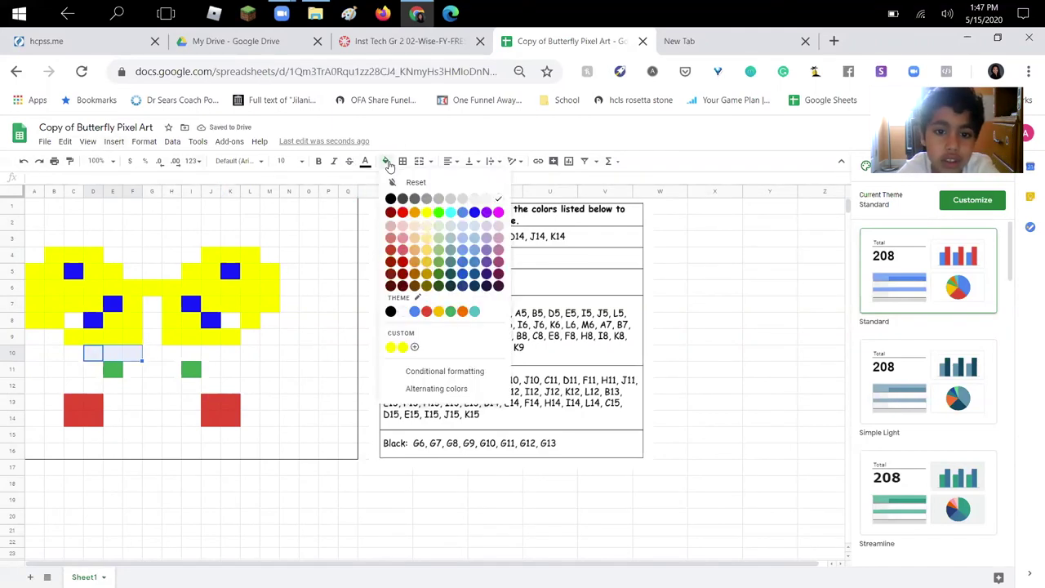
Fill D10:F10 with a custom red chosen in the custom colour picker.
click(415, 347)
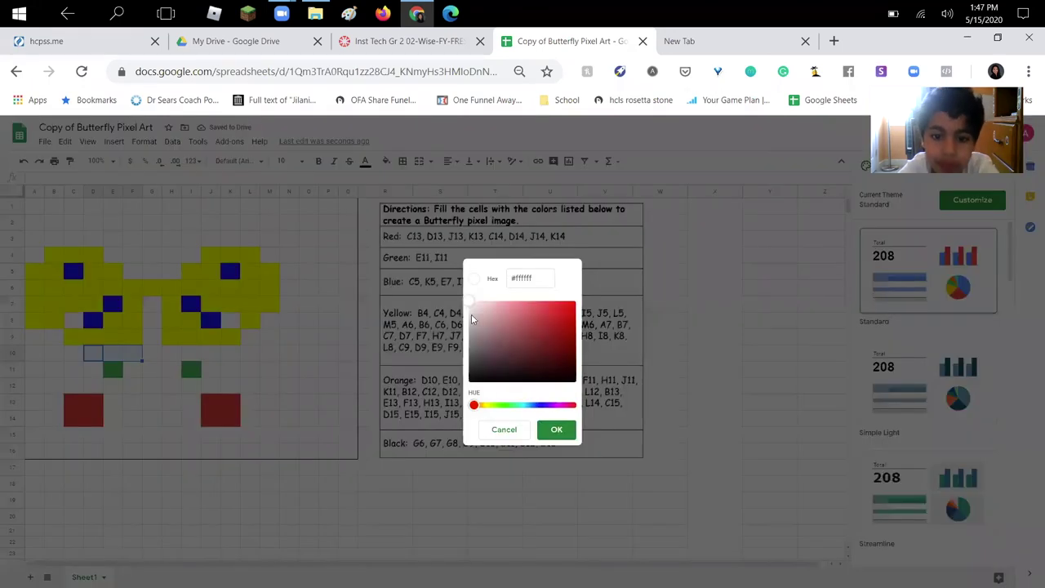
mouse_move(470, 303)
mouse_down()
mouse_move(538, 256)
mouse_move(583, 271)
mouse_up()
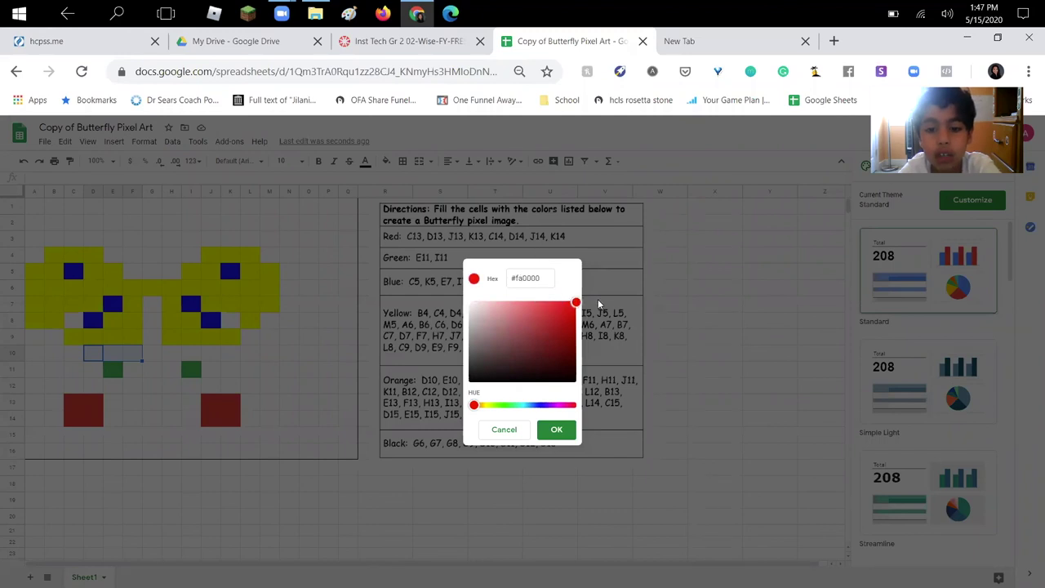
click(541, 276)
key(BackSpace)
key(BackSpace)
key(BackSpace)
text(green)
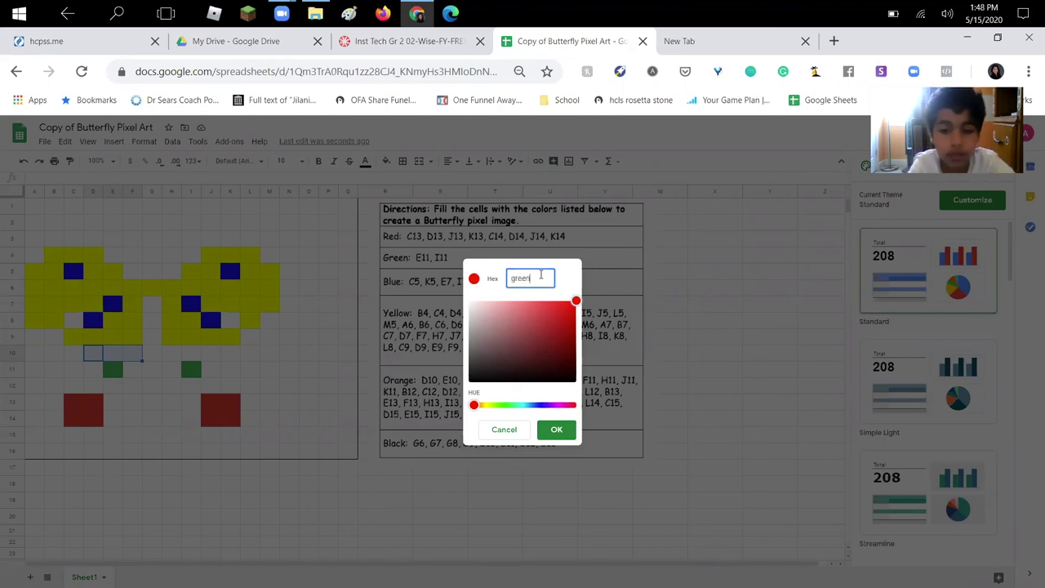
key(Return)
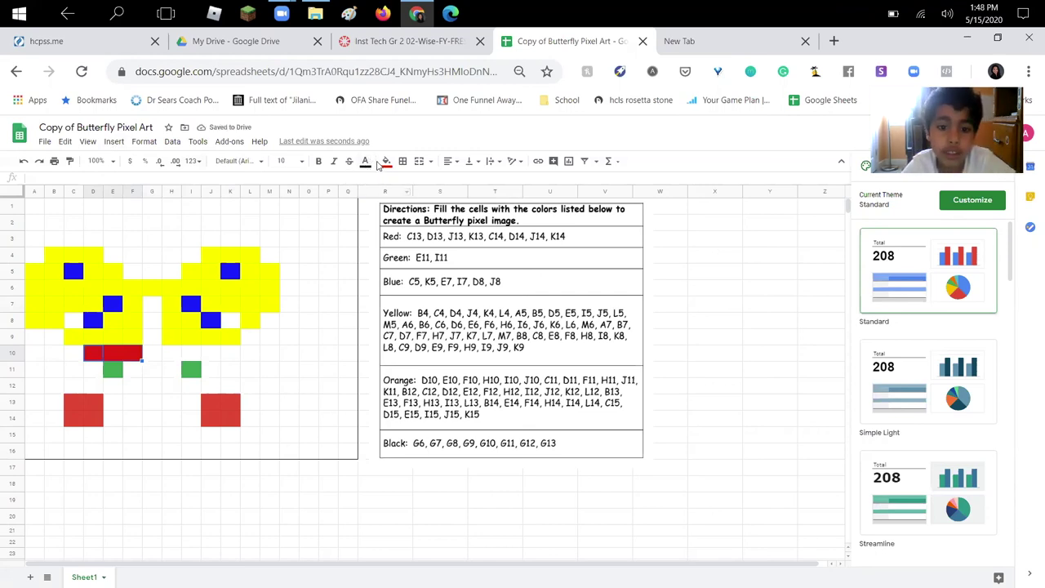
Recolour D10:F10 with a custom pink-red (#ff002b), starting from hex #ff0000.
click(385, 161)
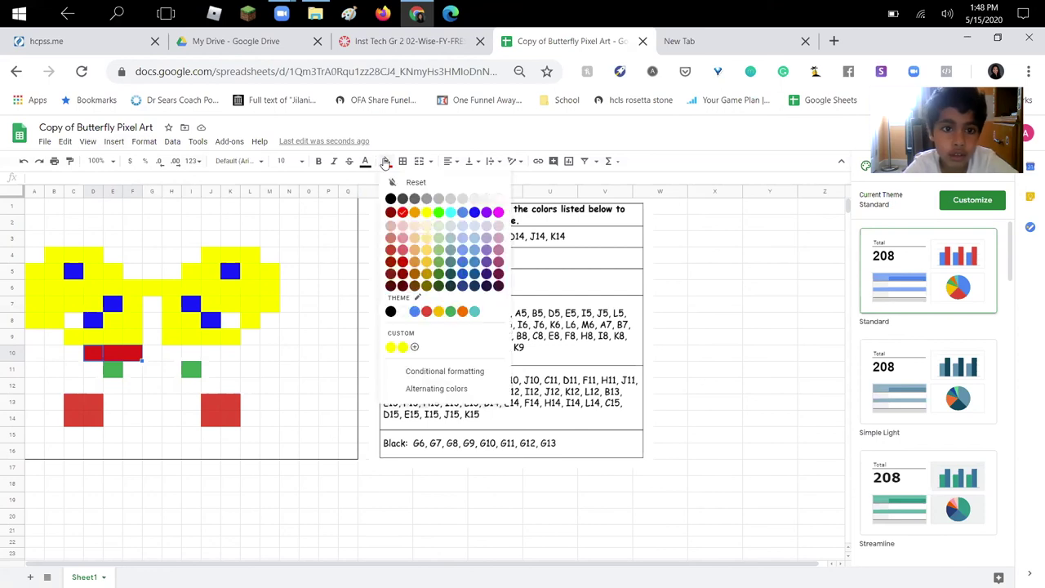
click(414, 347)
text(green)
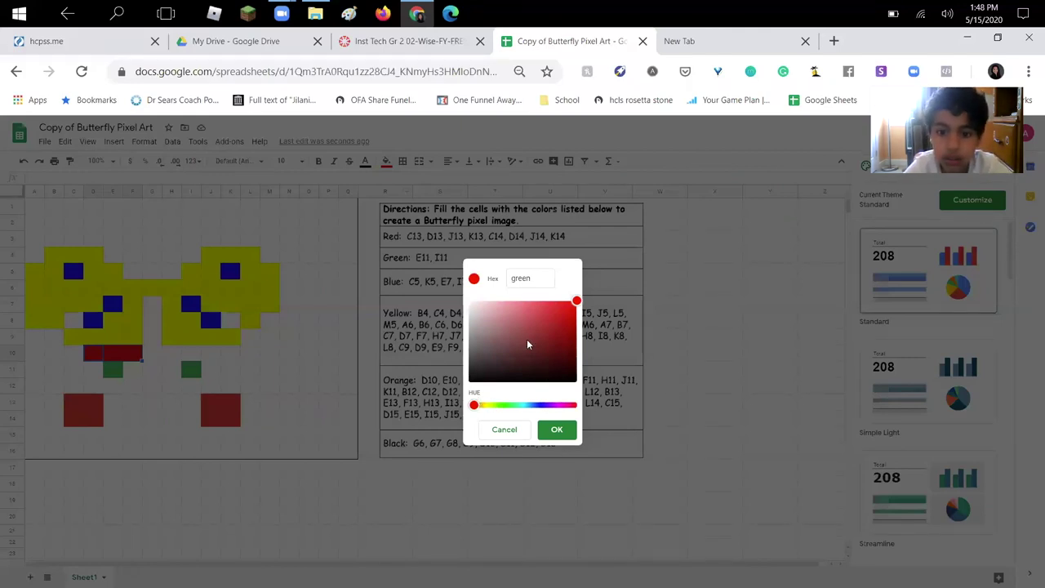
click(534, 282)
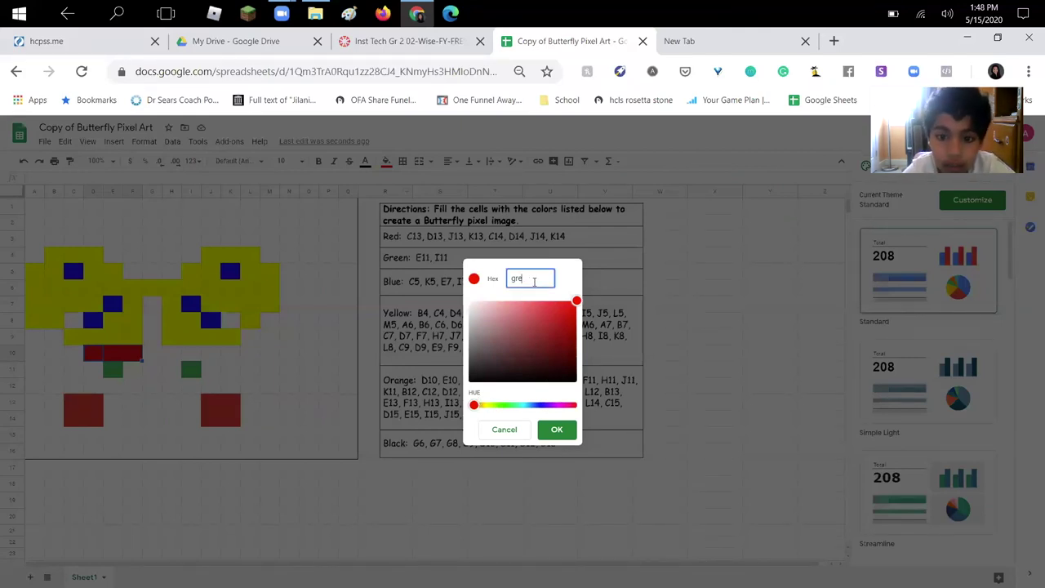
text(#ff0000)
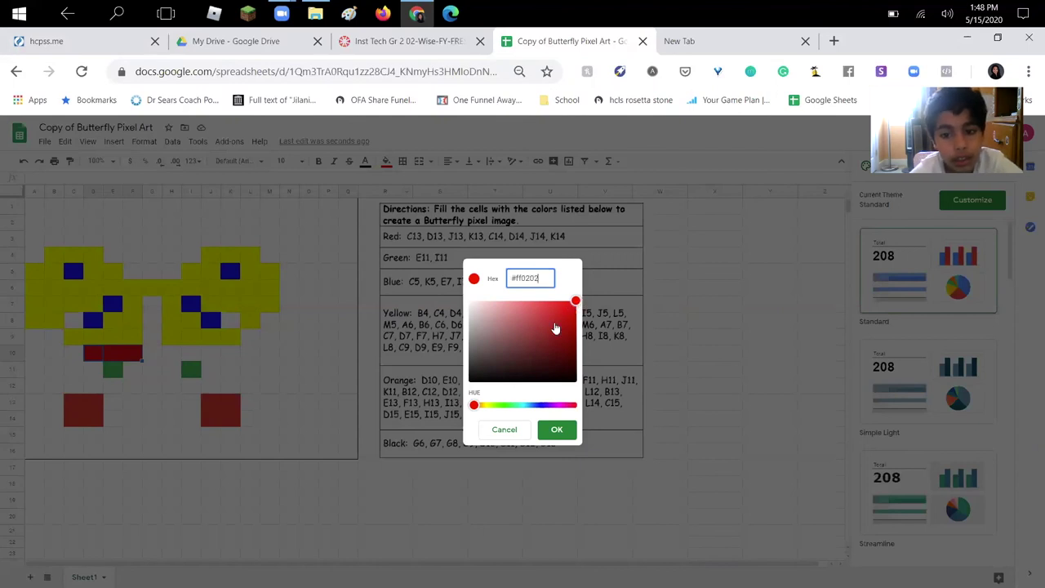
click(508, 415)
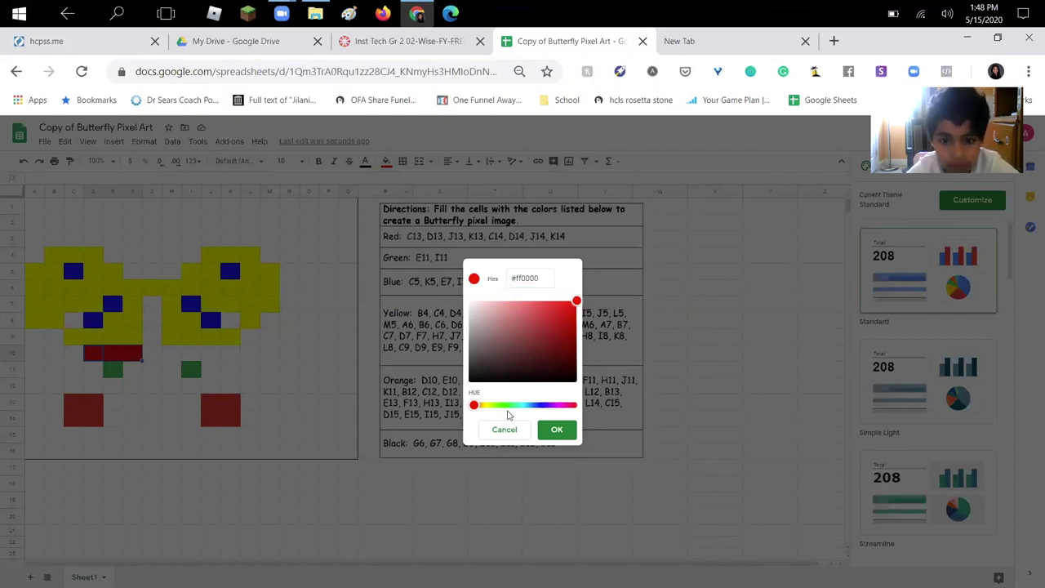
drag(506, 411, 510, 407)
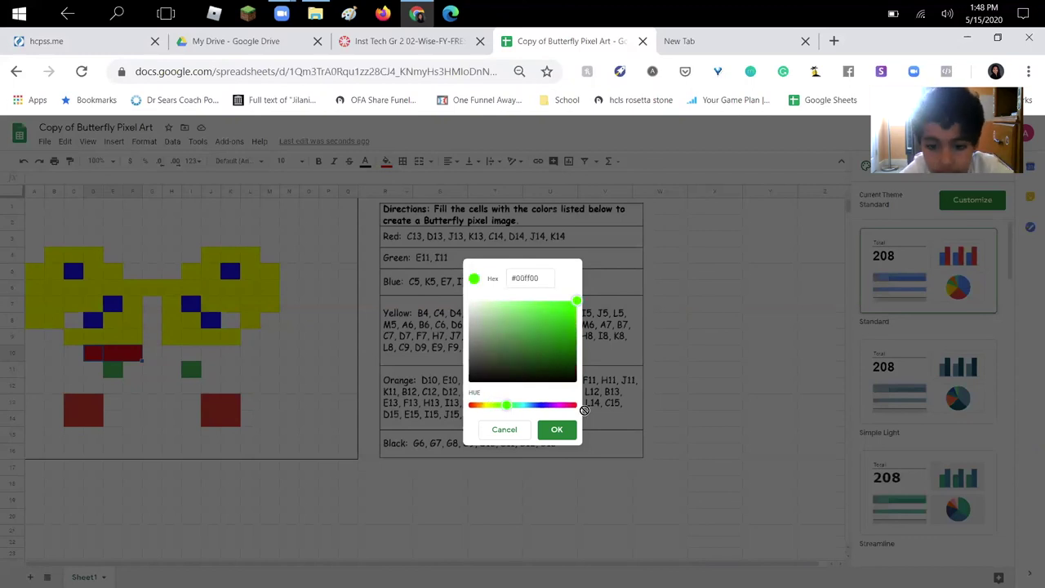
click(475, 408)
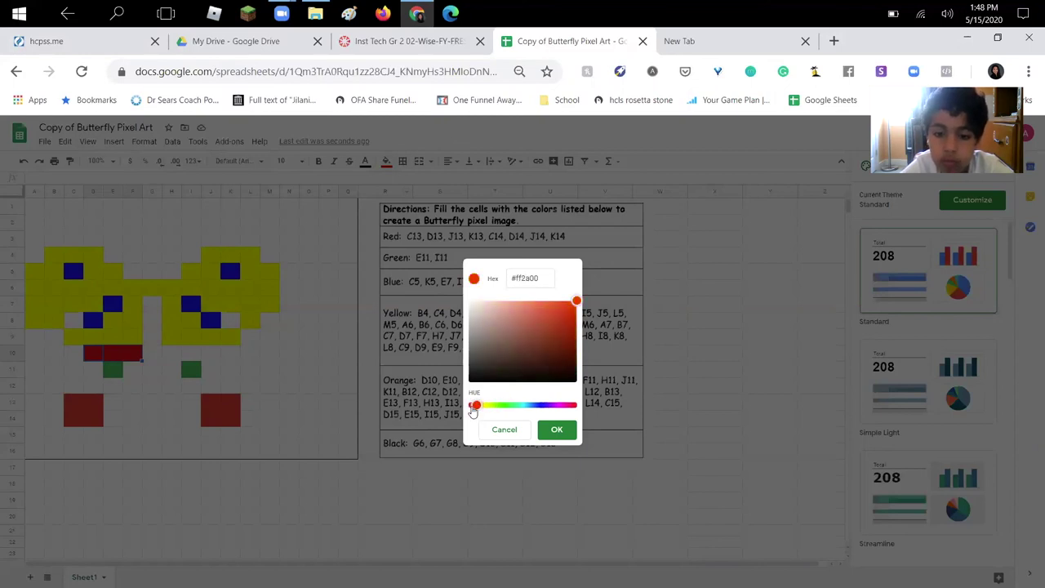
mouse_move(475, 409)
mouse_down()
mouse_move(460, 415)
mouse_move(553, 410)
mouse_up()
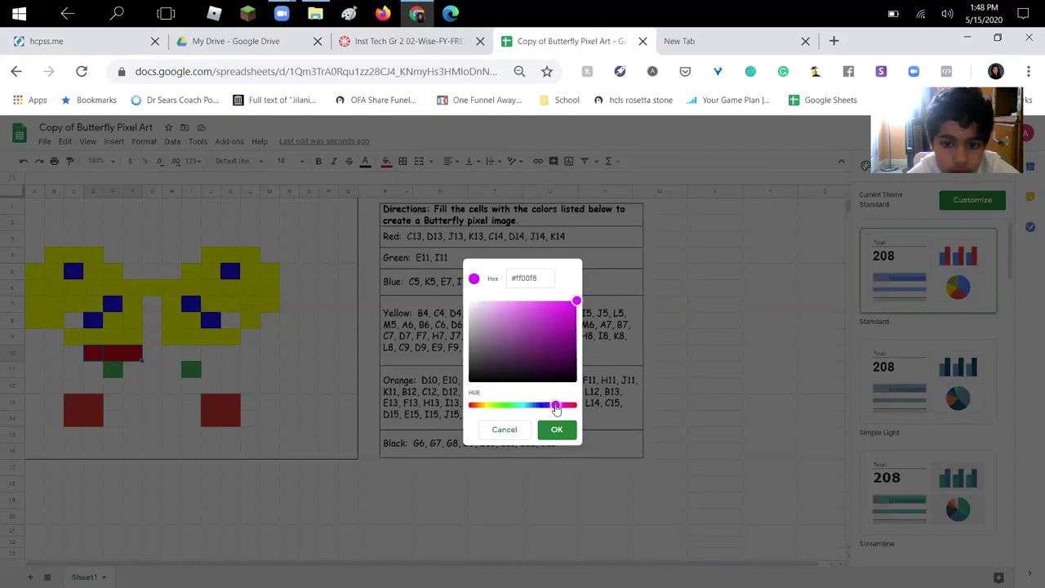
mouse_move(553, 409)
mouse_down()
mouse_move(597, 394)
mouse_move(590, 400)
mouse_up()
click(558, 429)
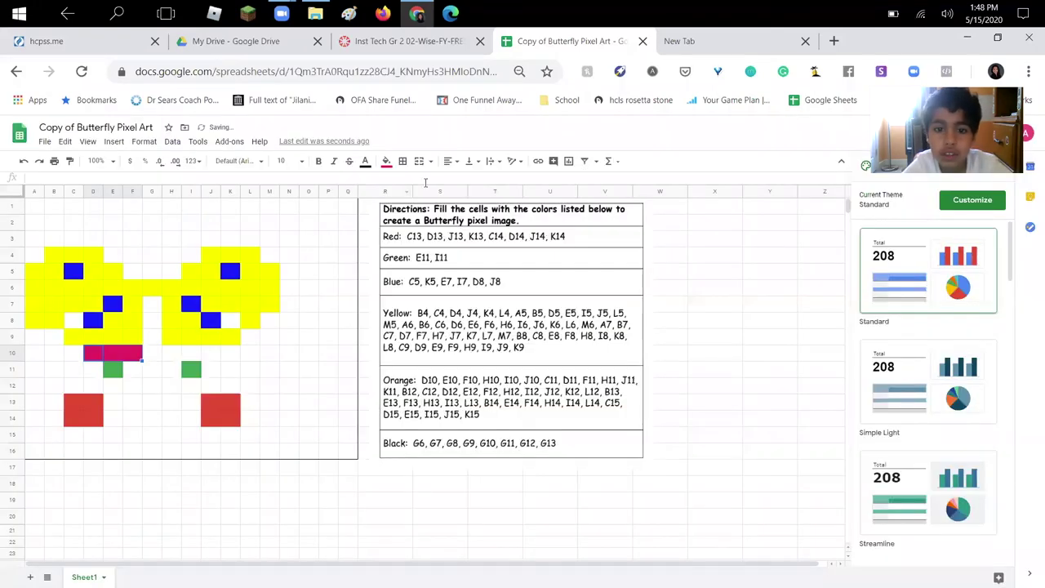
click(387, 162)
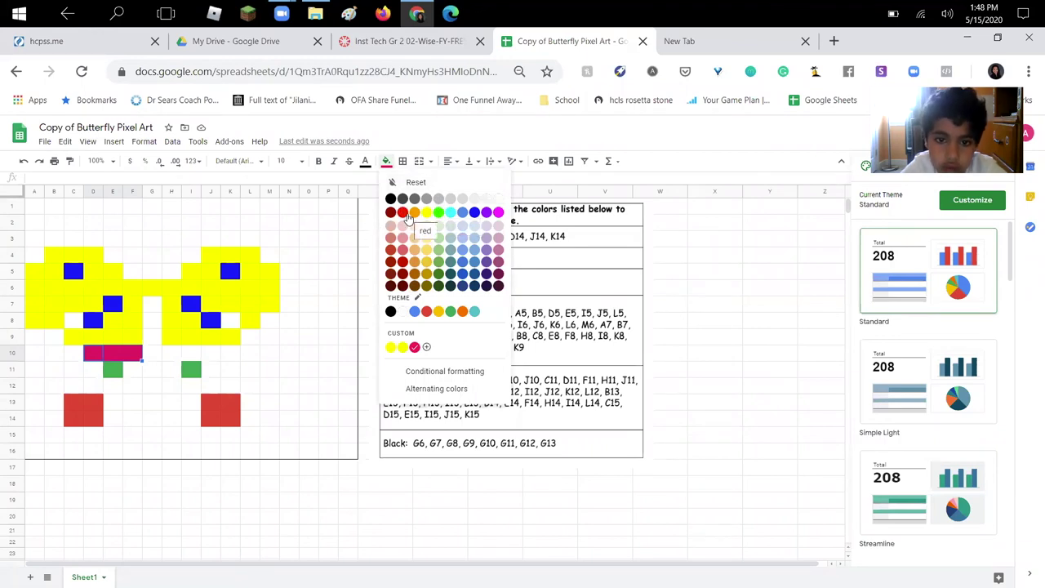
Fill D10:F10 and H10:K10 orange in row 10.
click(415, 211)
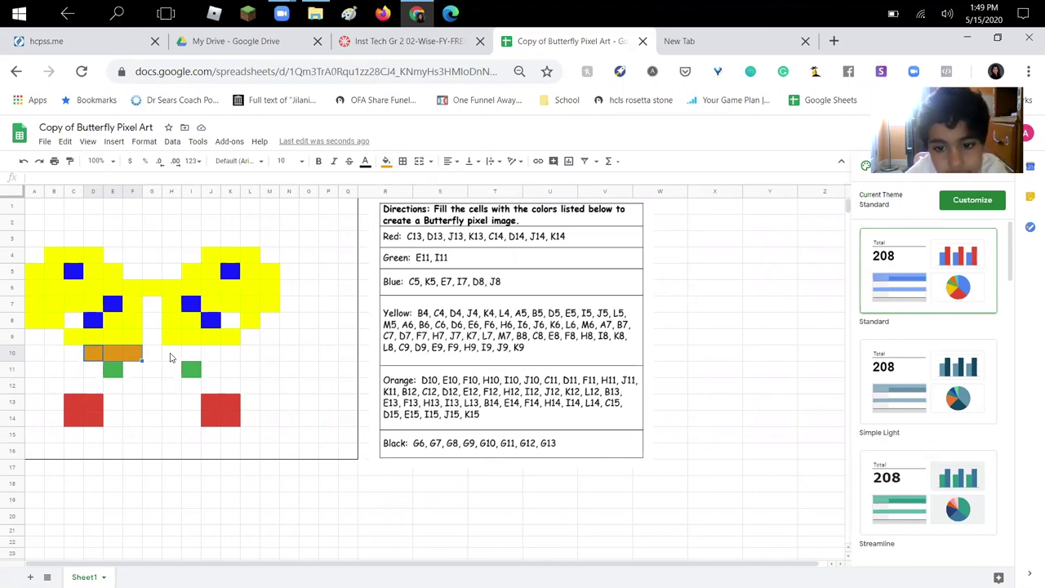
drag(171, 353, 234, 355)
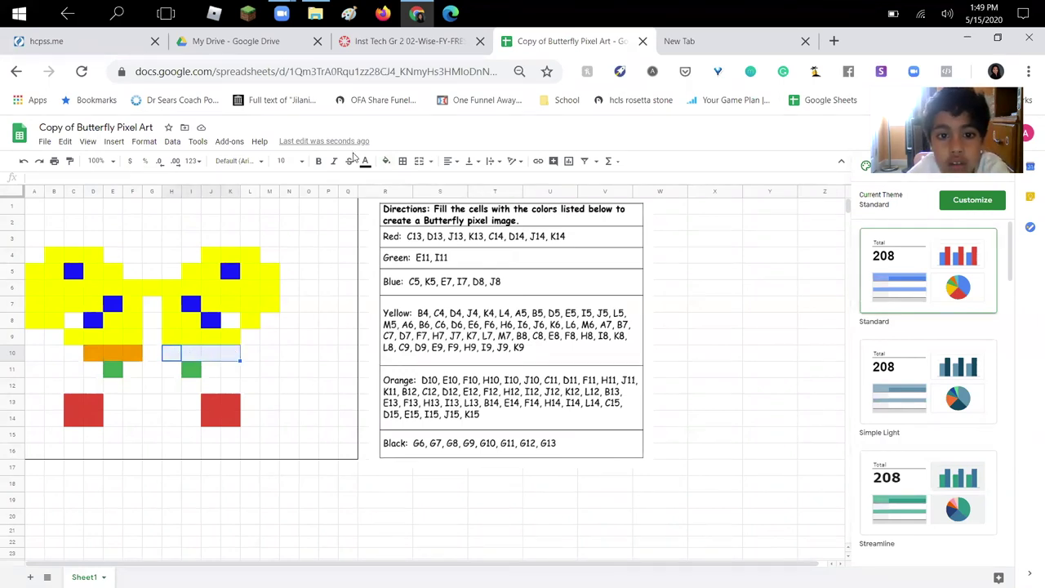
click(386, 160)
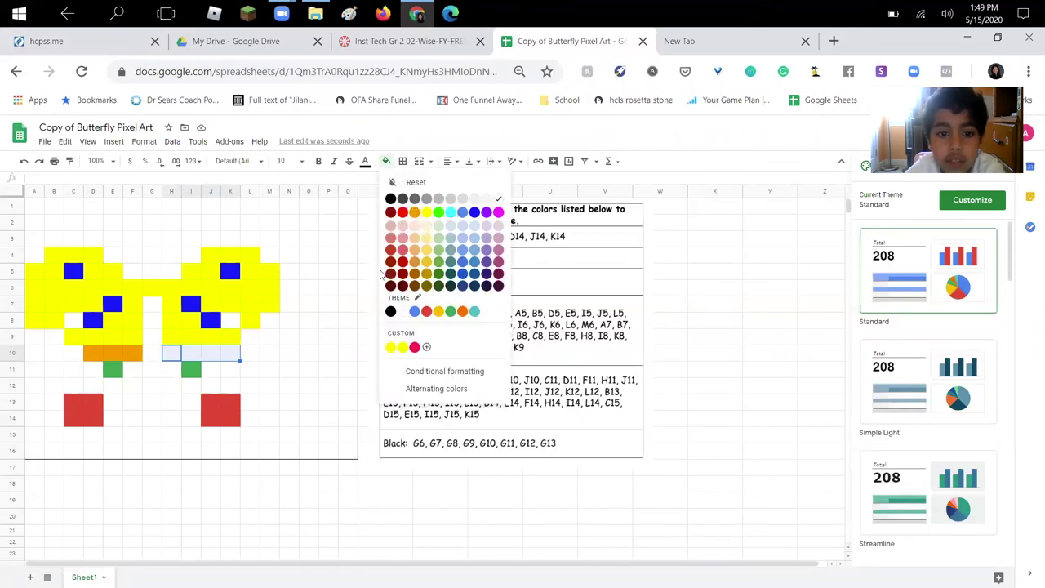
click(415, 213)
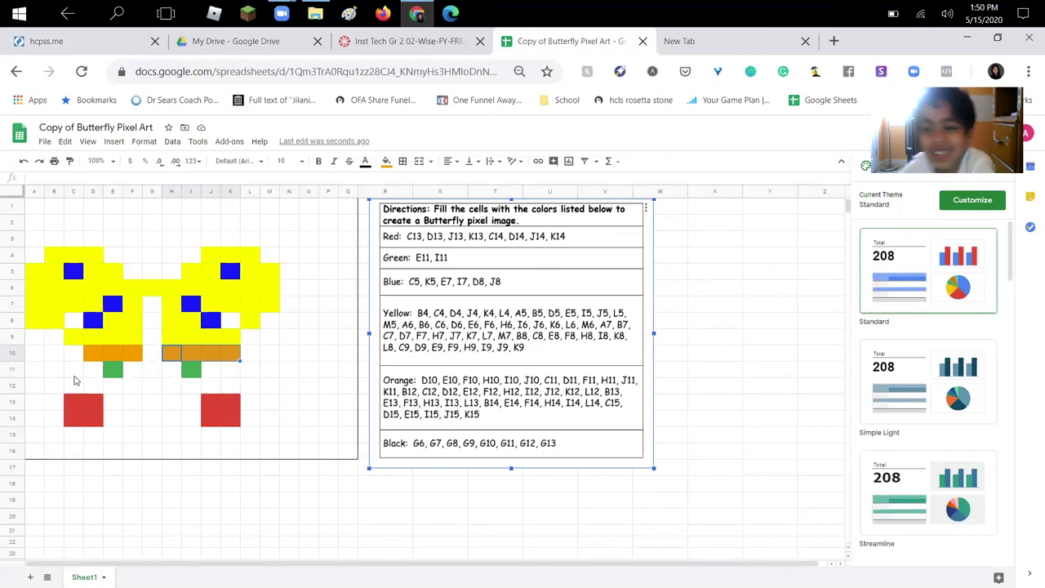
click(74, 373)
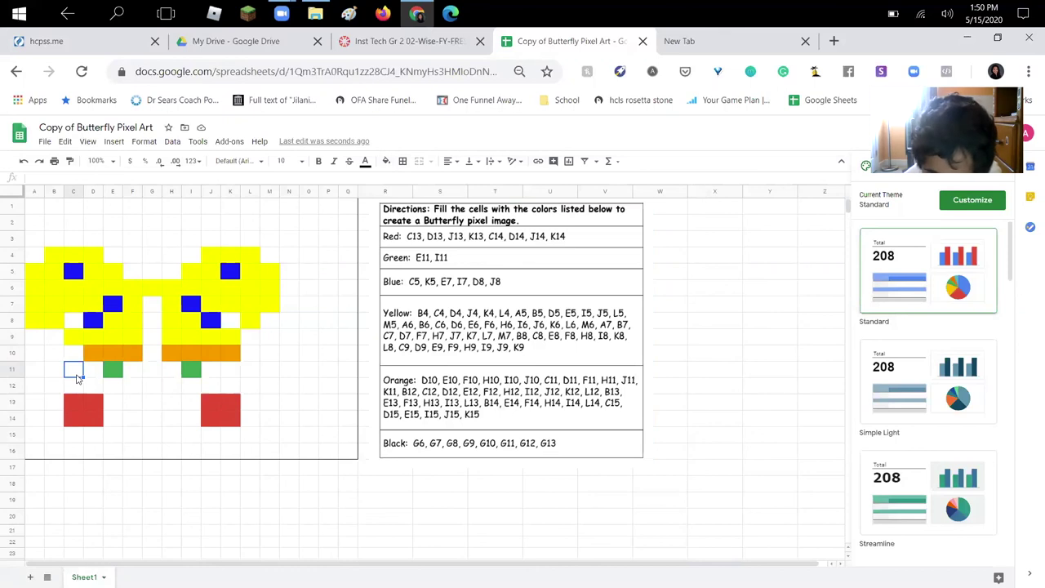
Fill cells C11 and D11 orange.
drag(77, 375, 92, 374)
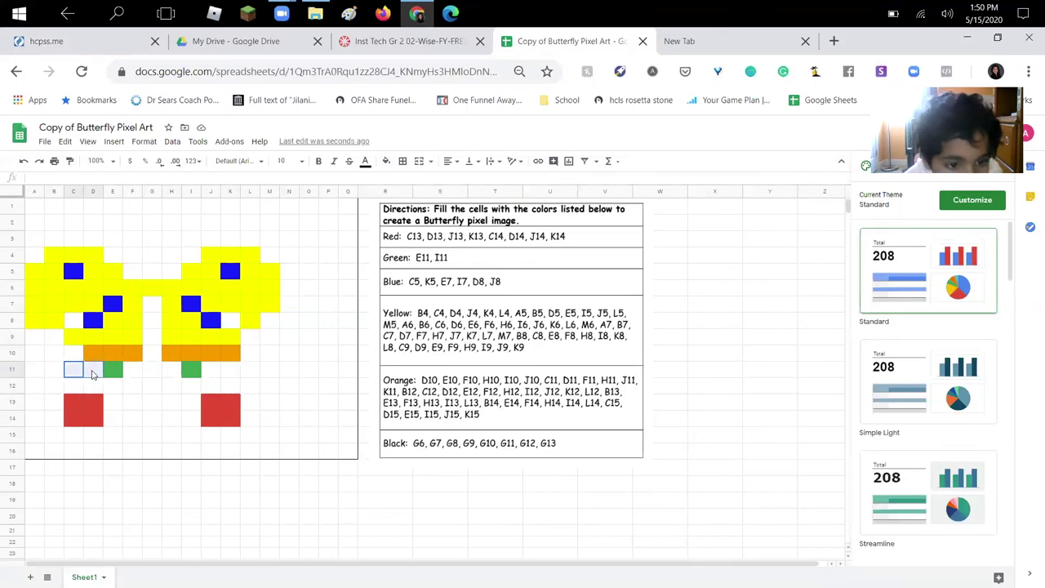
click(387, 160)
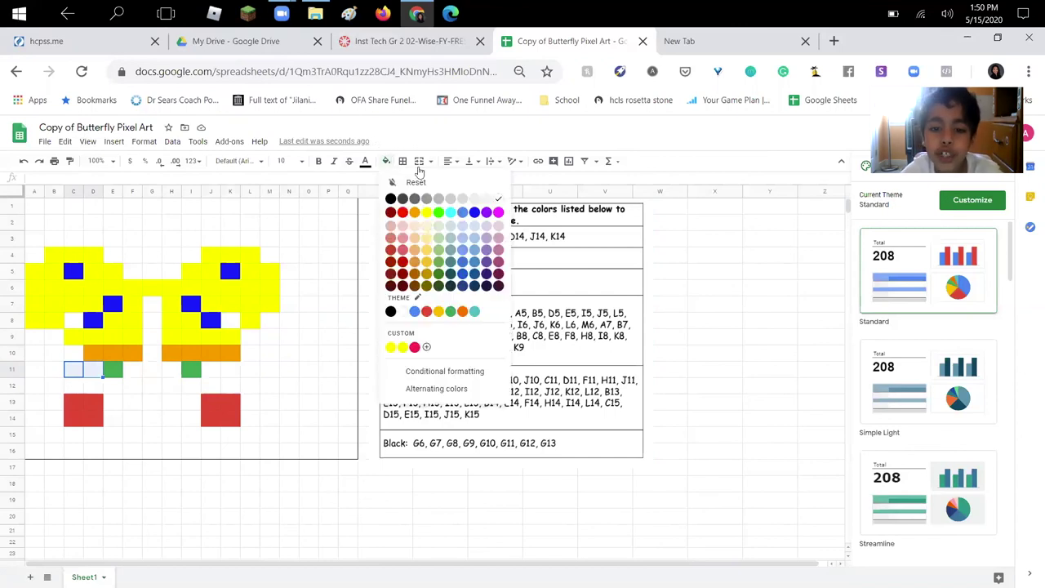
click(414, 213)
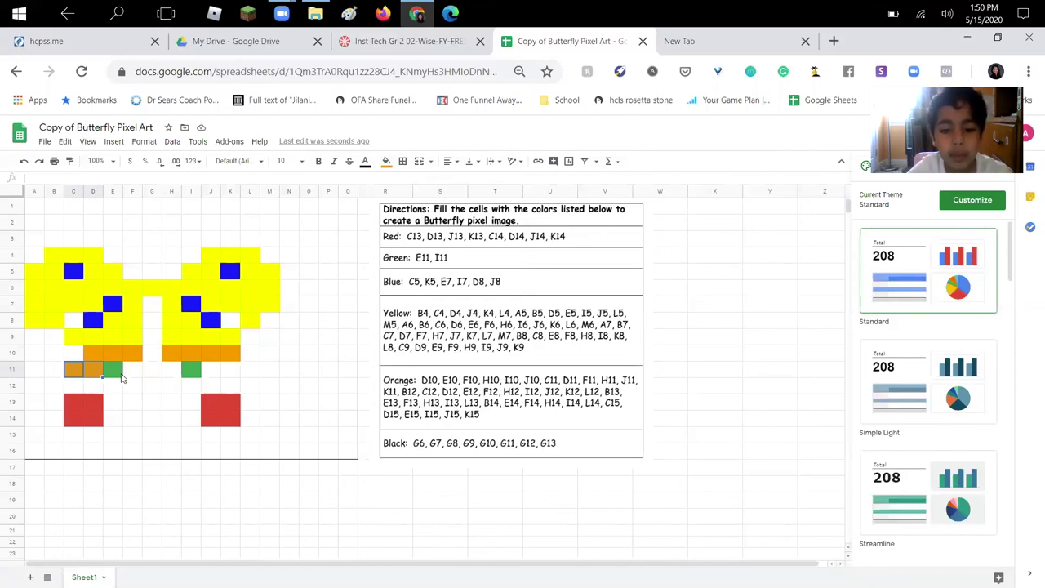
Fill cells F11 and H11 orange, leaving G11 unfilled between them.
mouse_move(120, 377)
mouse_down()
mouse_move(173, 366)
mouse_move(164, 373)
mouse_up()
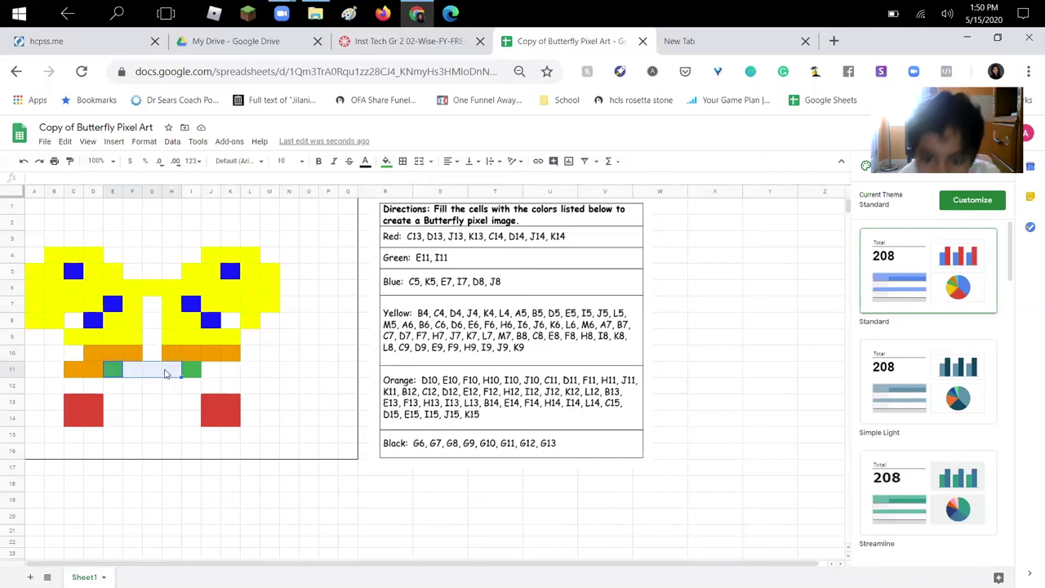
drag(165, 373, 136, 373)
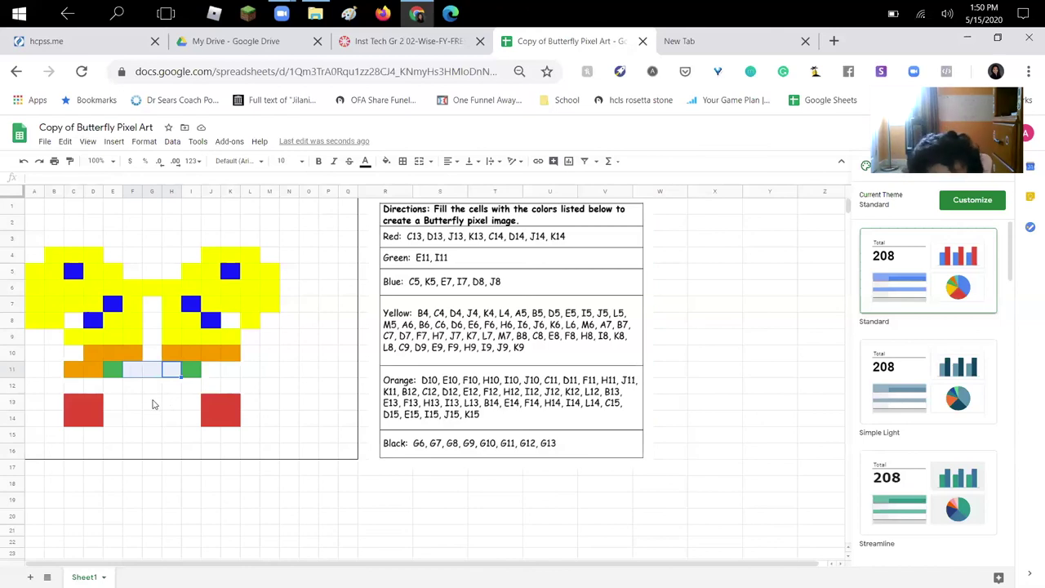
click(152, 400)
click(134, 369)
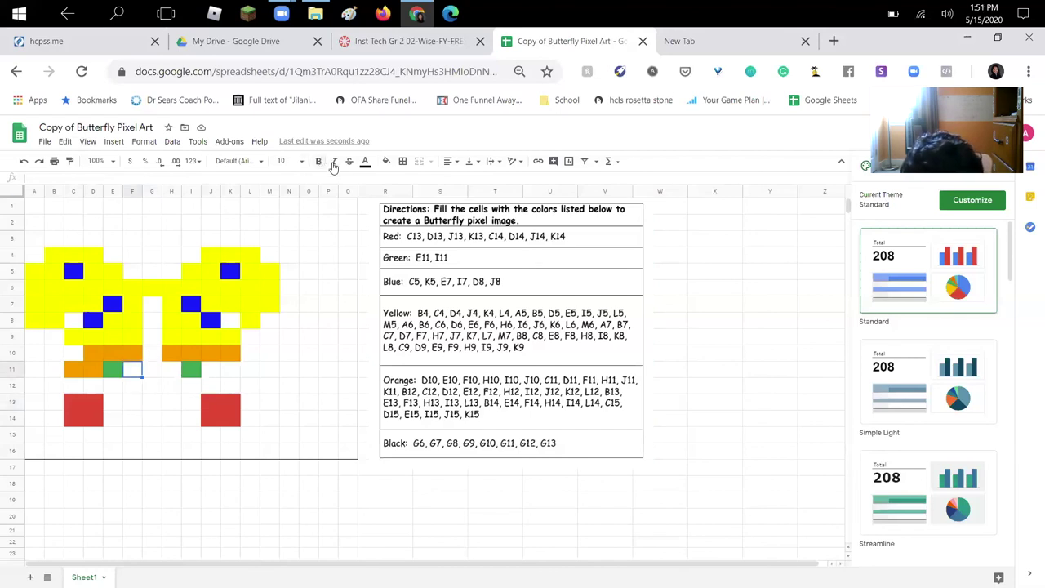
click(385, 162)
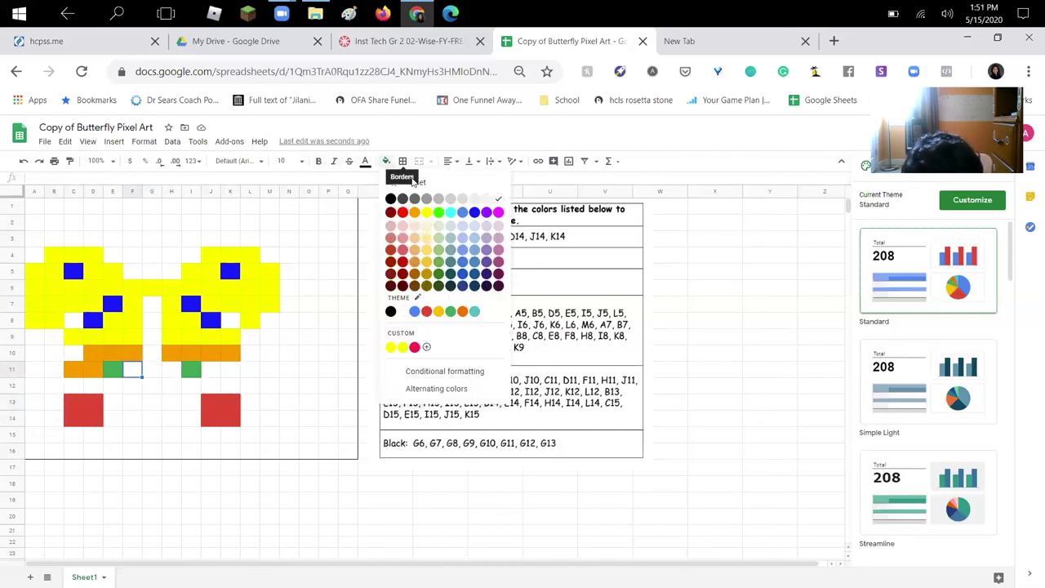
click(415, 211)
click(414, 205)
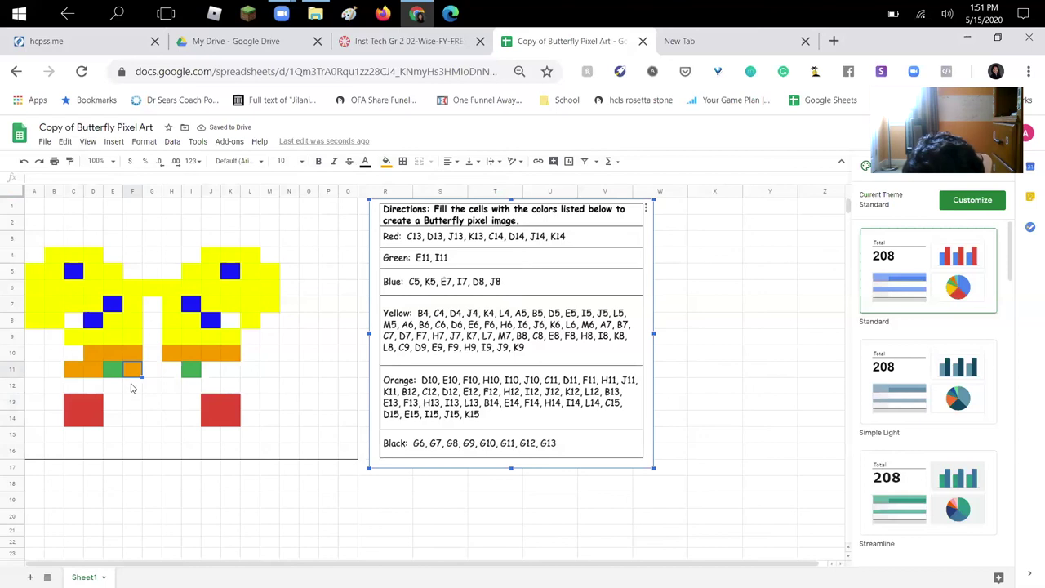
click(172, 375)
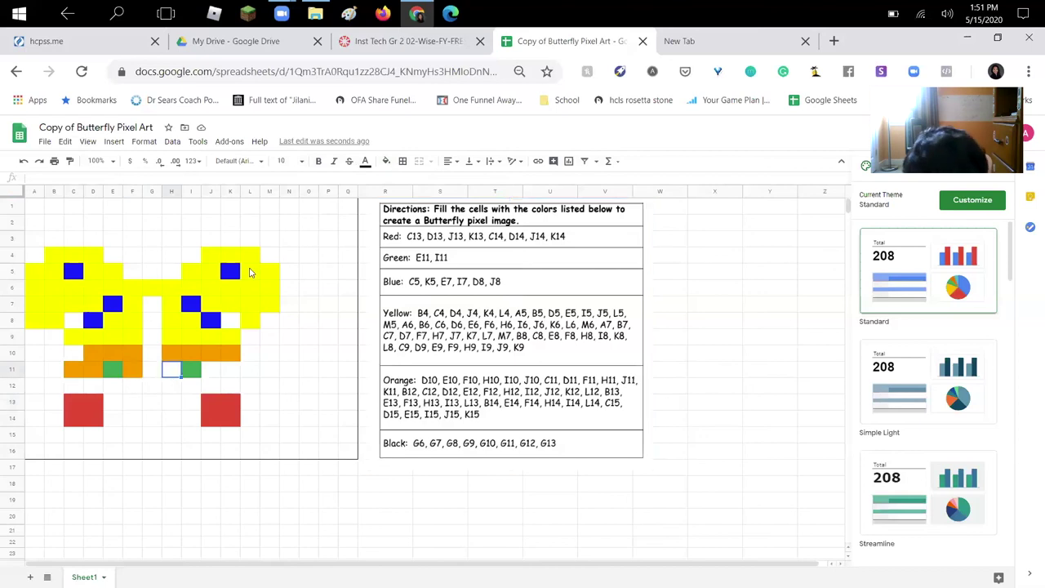
click(386, 162)
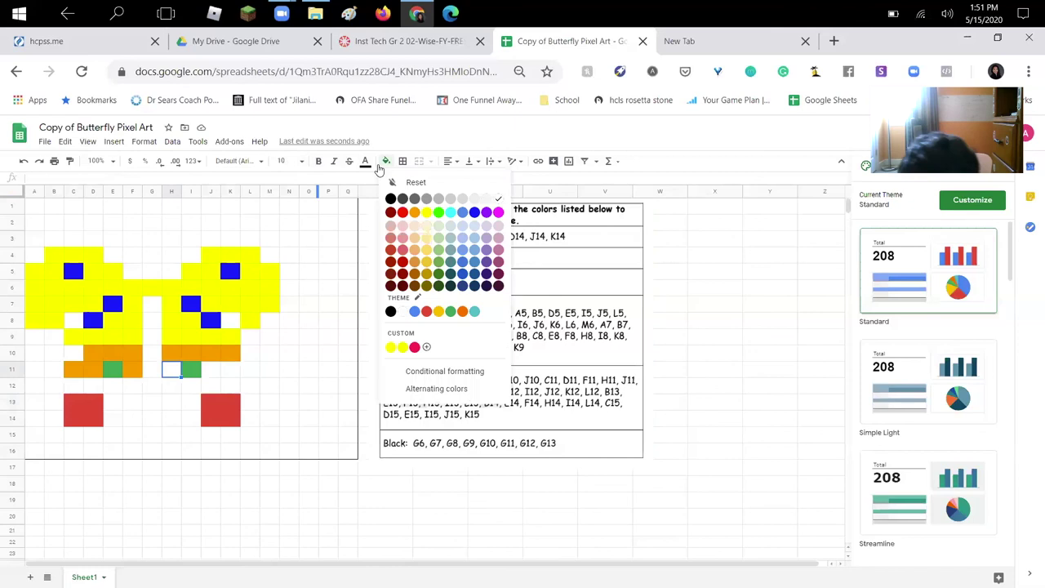
click(414, 211)
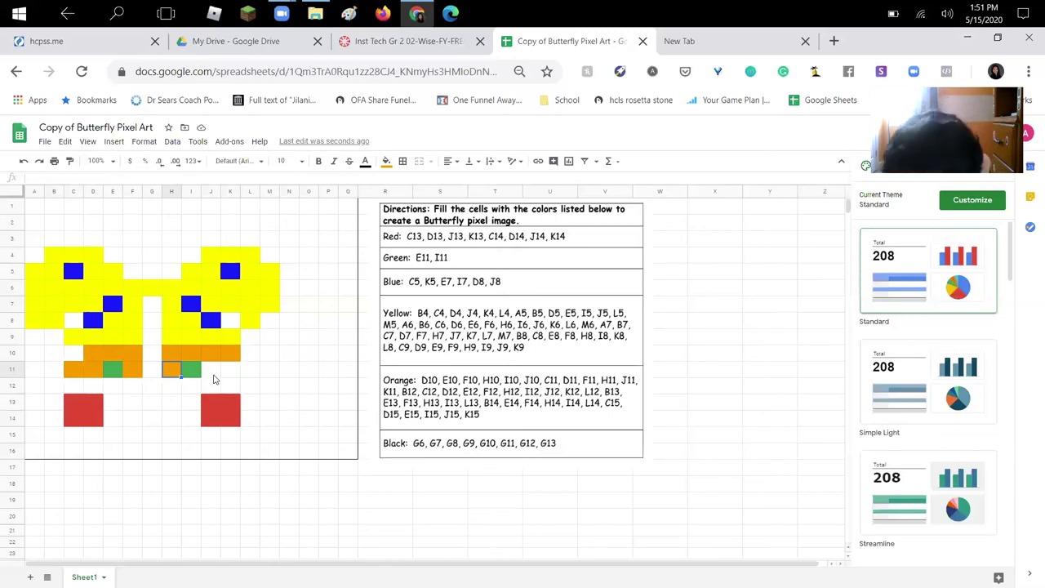
Fill J11:K11 orange to finish row 11.
click(215, 378)
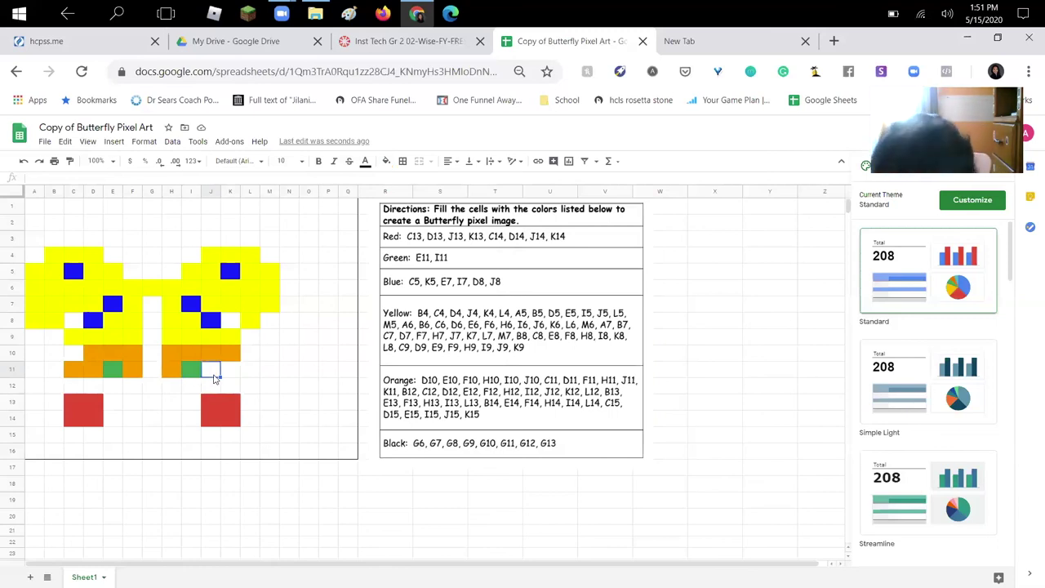
drag(214, 379, 224, 380)
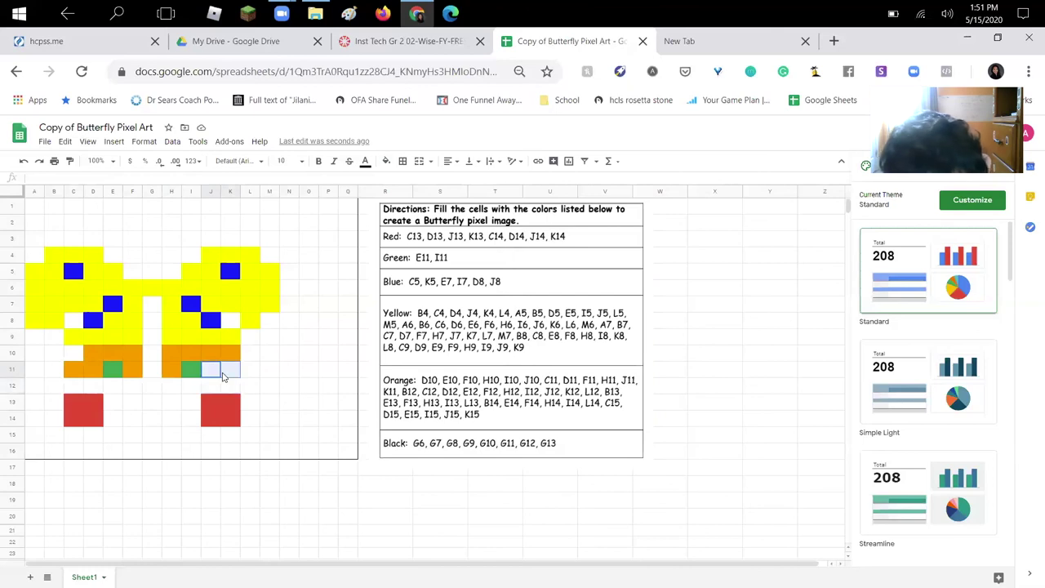
click(386, 162)
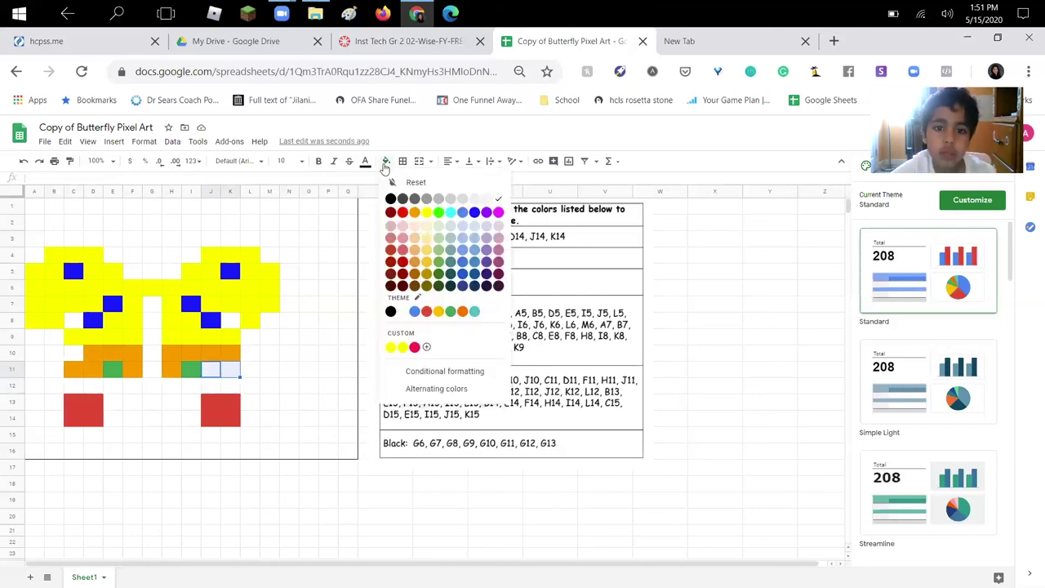
click(414, 212)
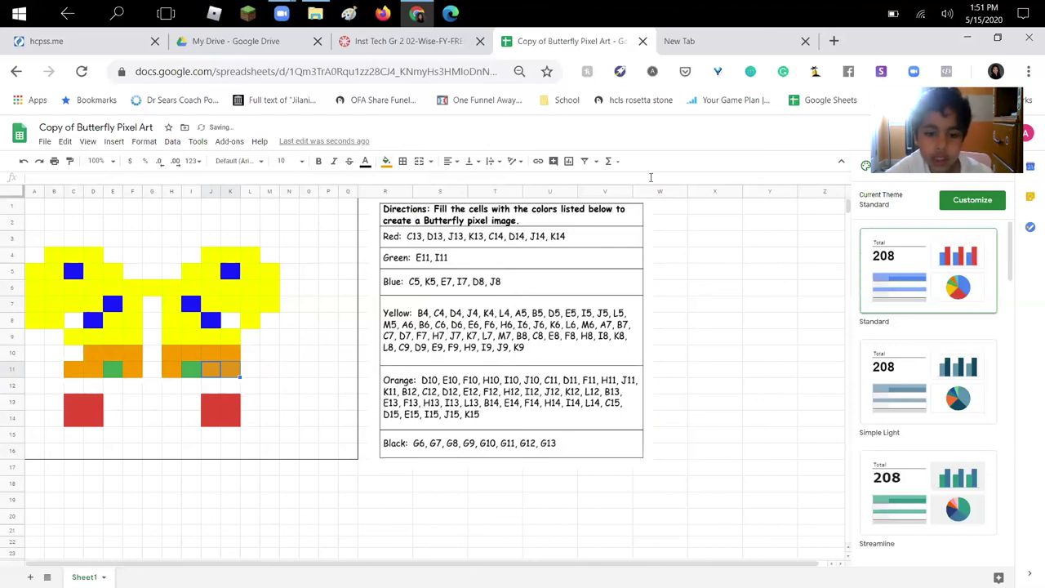
click(677, 244)
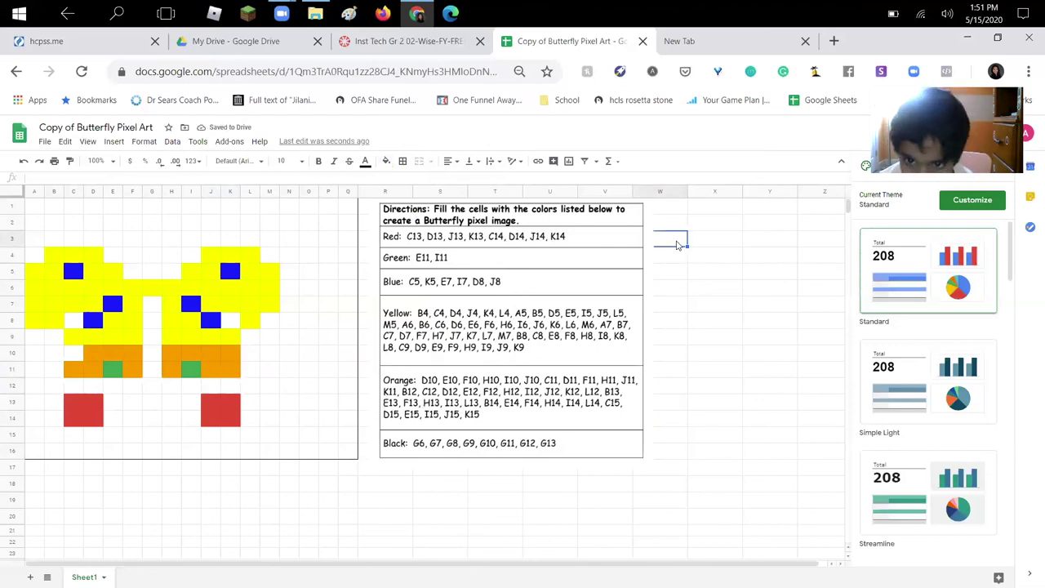
click(385, 162)
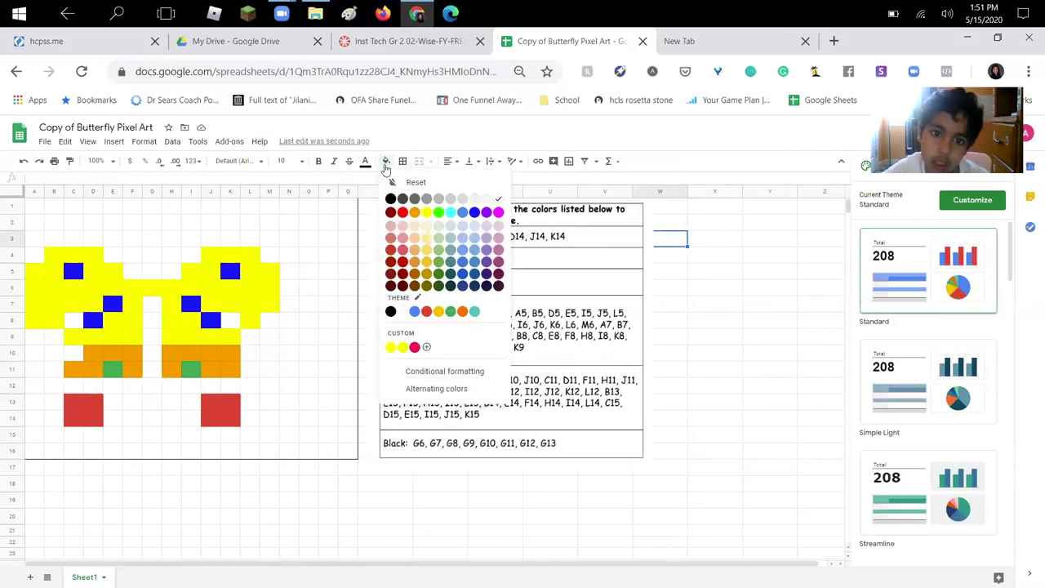
click(390, 198)
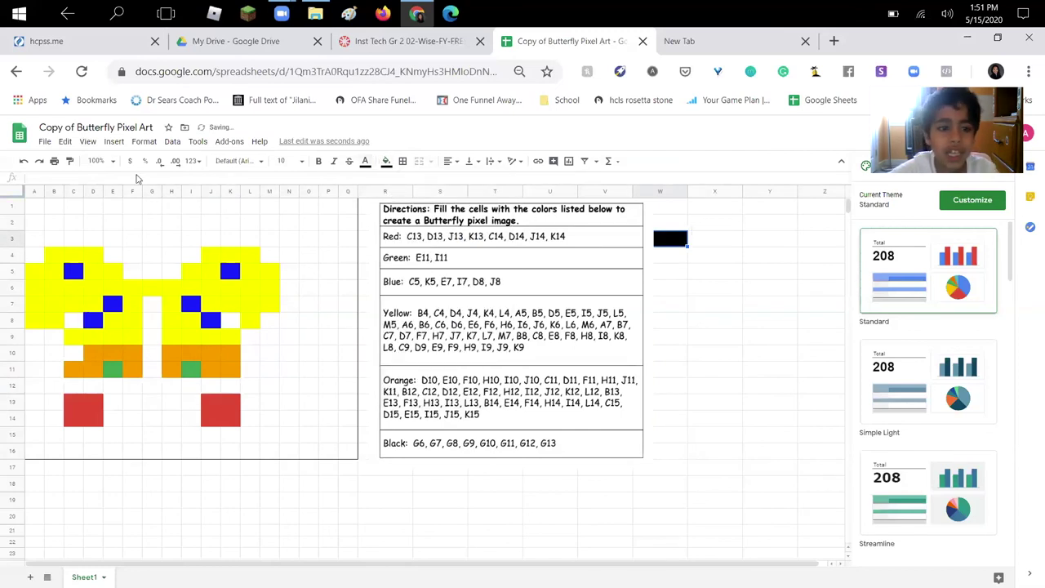
click(24, 161)
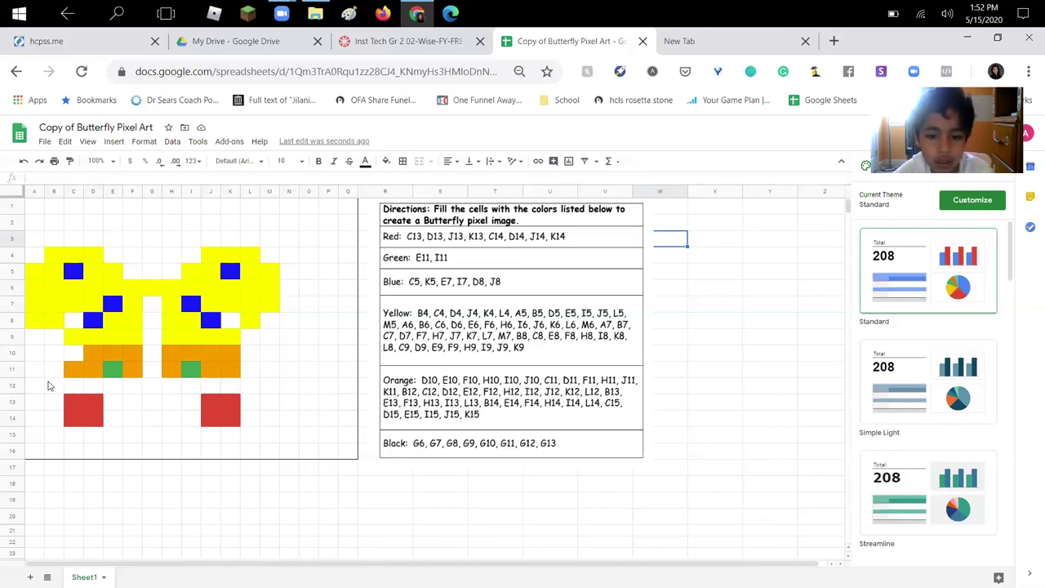
Apply orange fill to the full B12:L12 range, joining both lower wings.
click(49, 385)
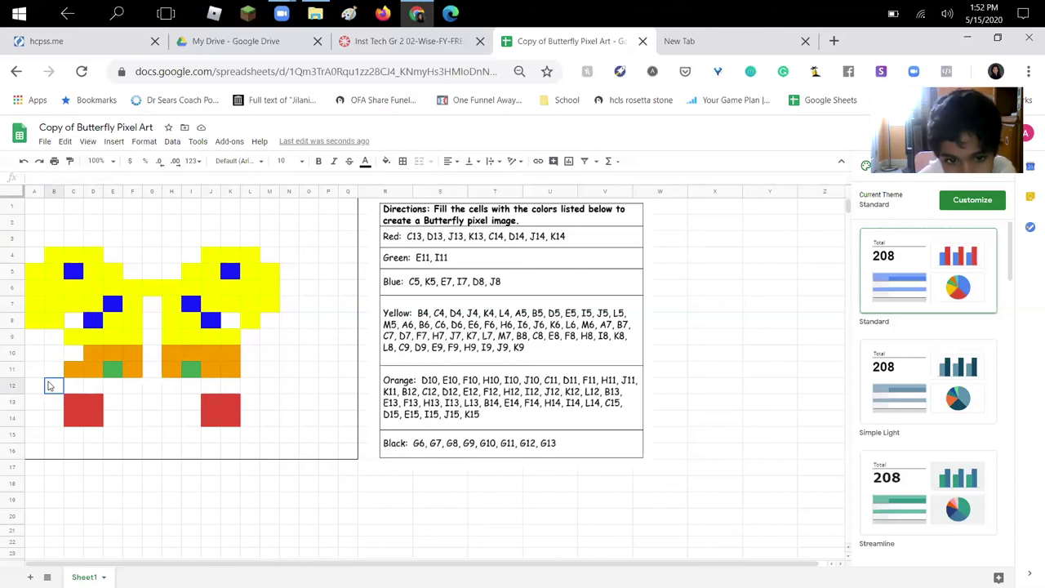
drag(51, 384, 250, 386)
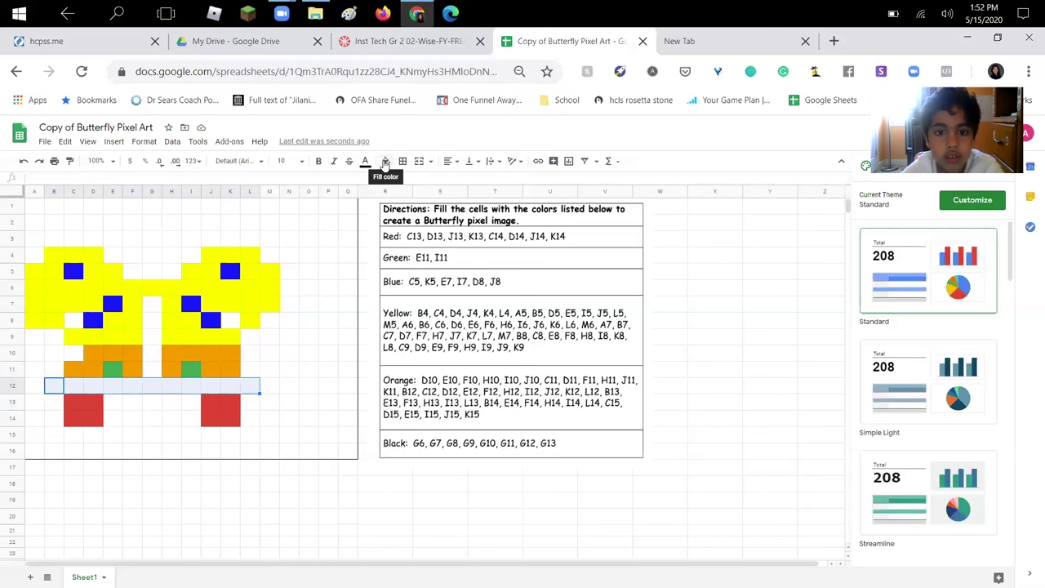
click(386, 160)
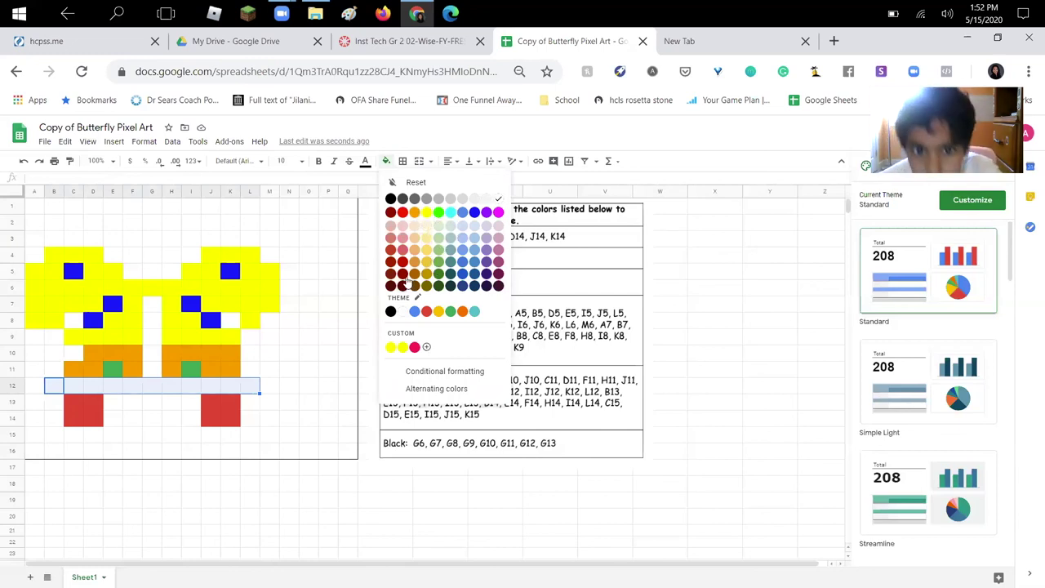
click(415, 212)
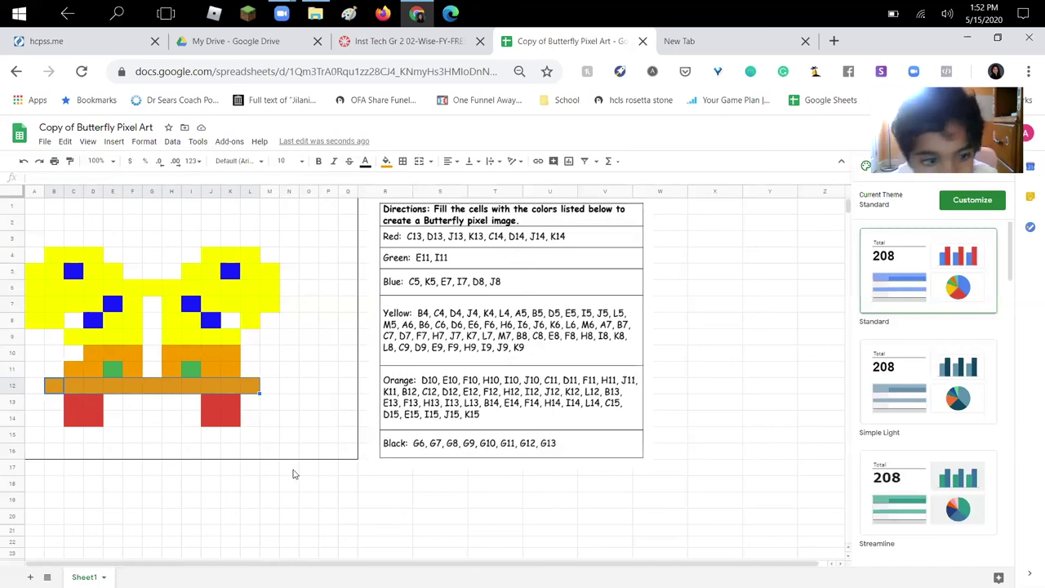
click(114, 421)
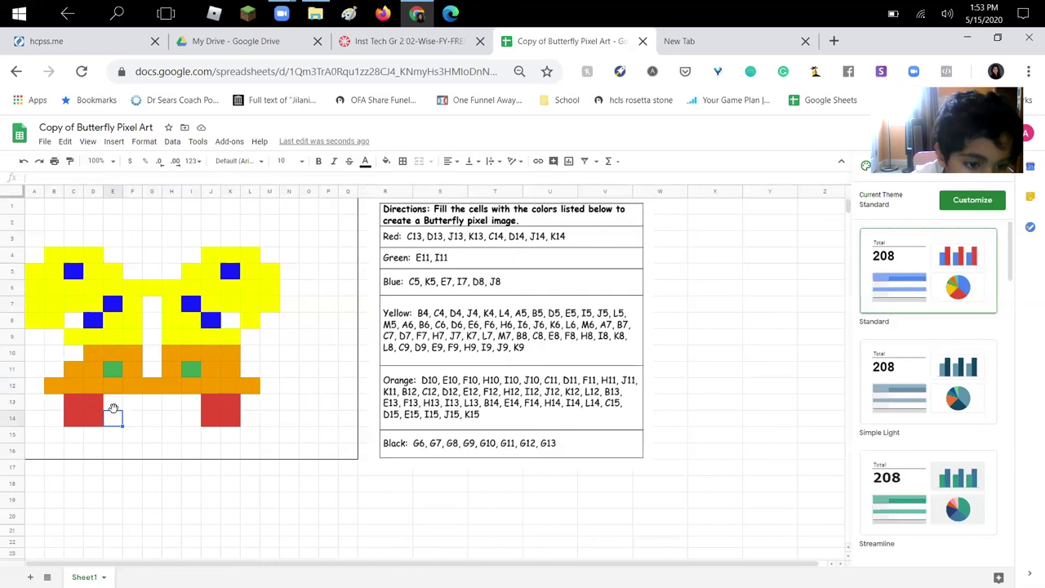
Fill E13:F13 and H13:I13 orange beside the red blocks.
click(115, 407)
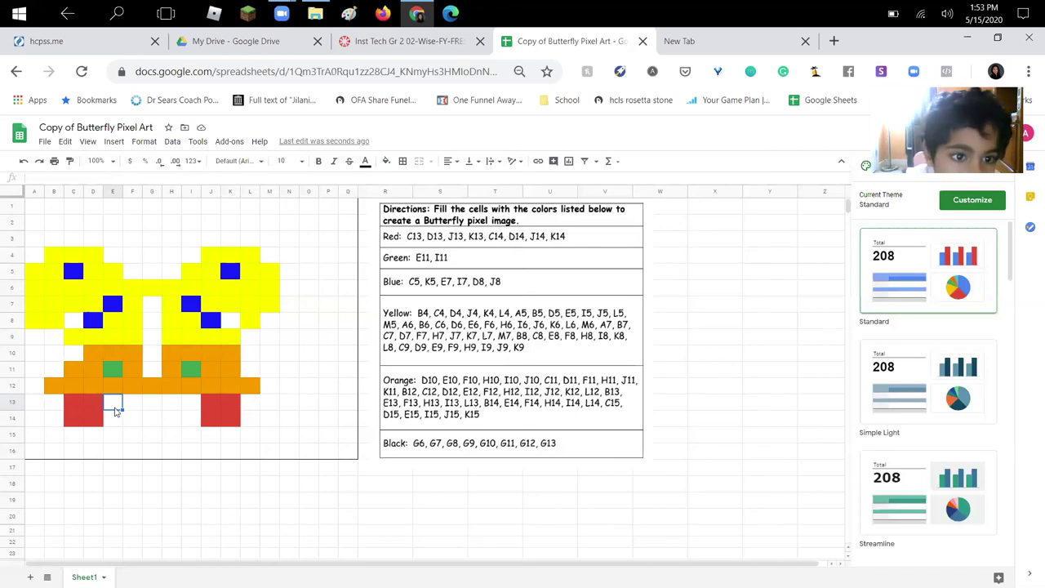
drag(115, 412, 132, 408)
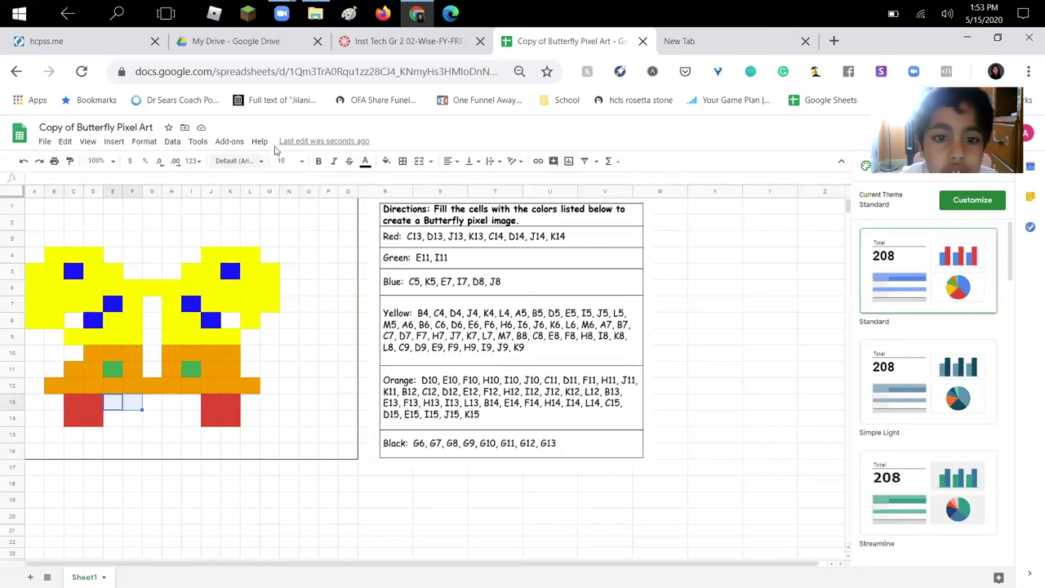
click(388, 161)
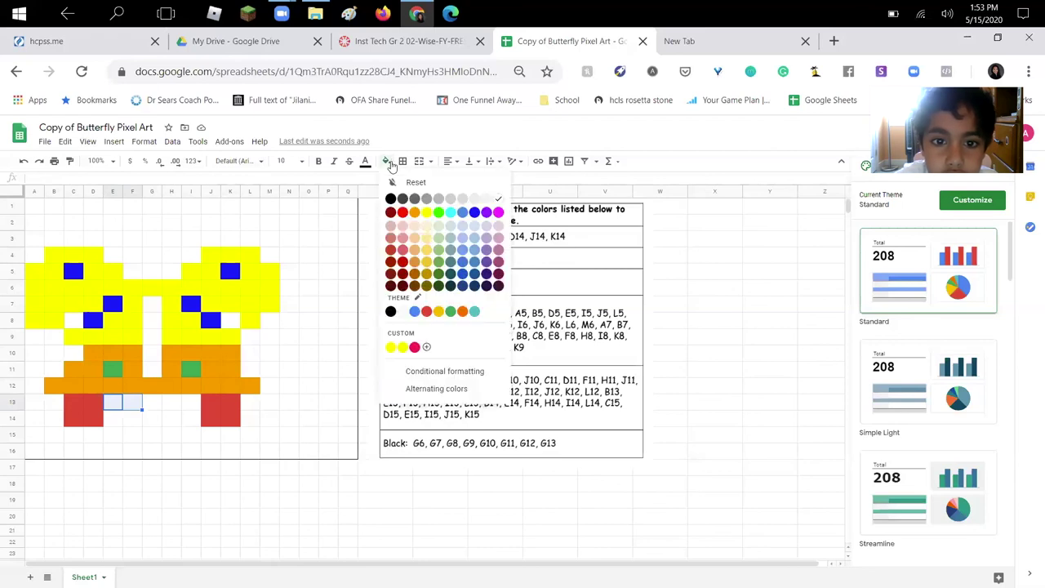
click(414, 213)
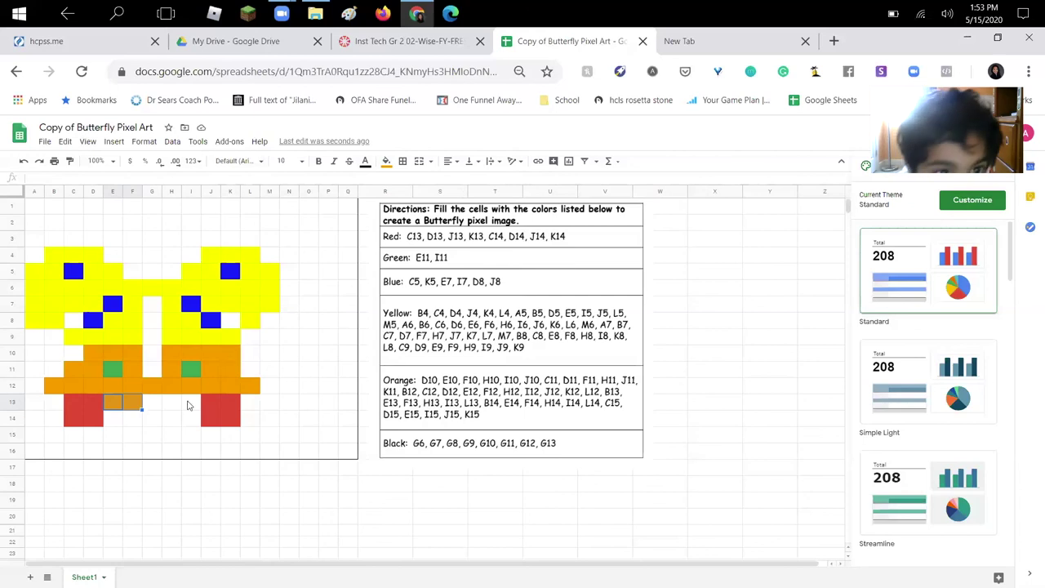
drag(172, 404, 191, 403)
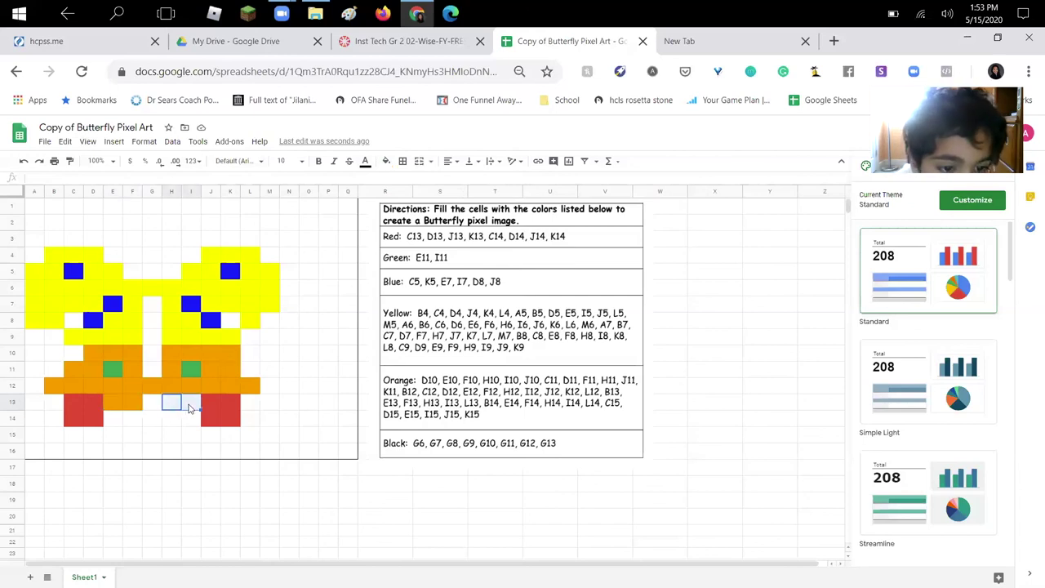
click(389, 164)
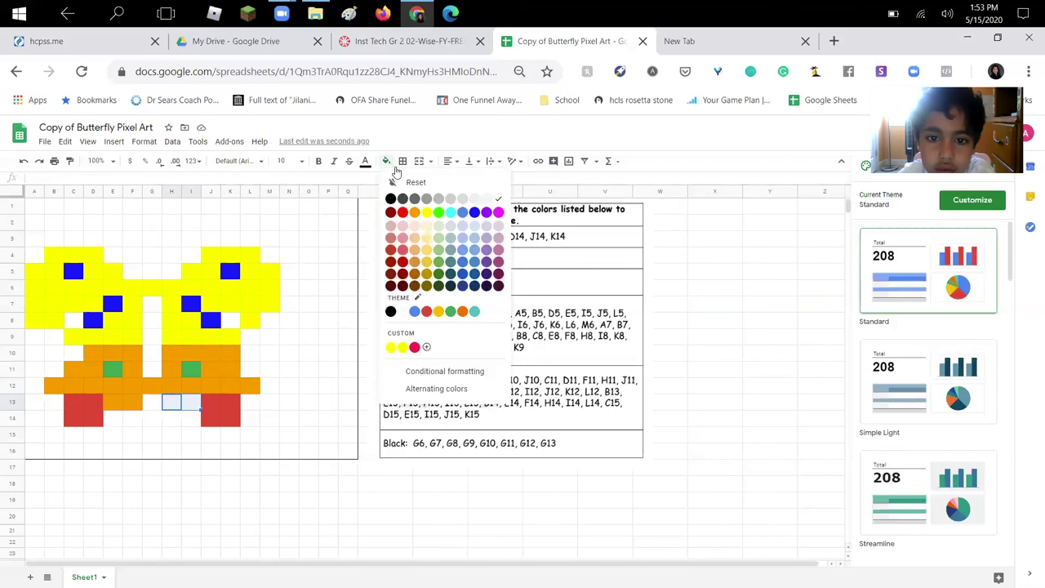
click(417, 212)
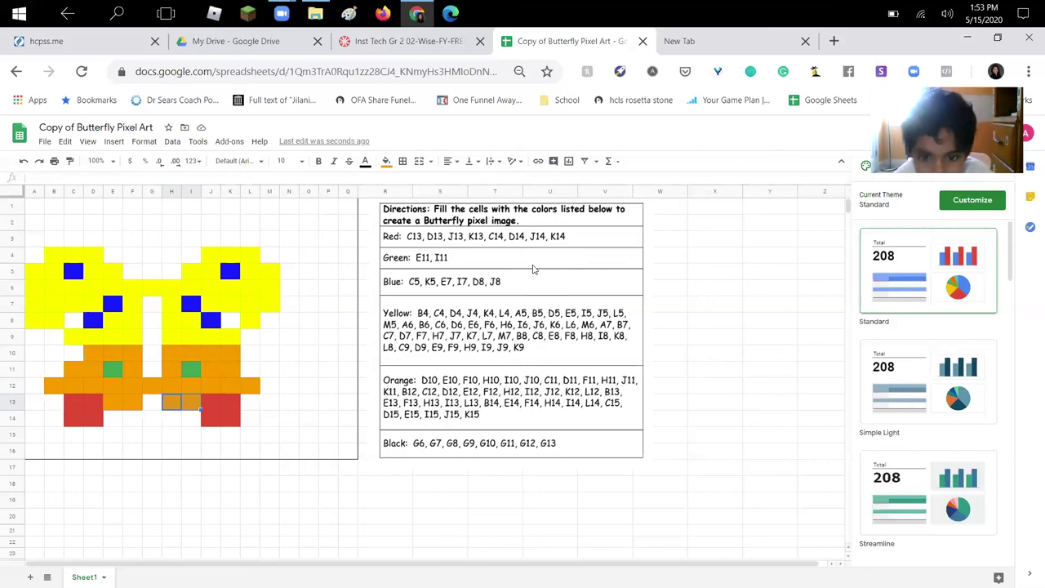
Fill the outer wing cells L13, B13 and B14 orange.
click(251, 404)
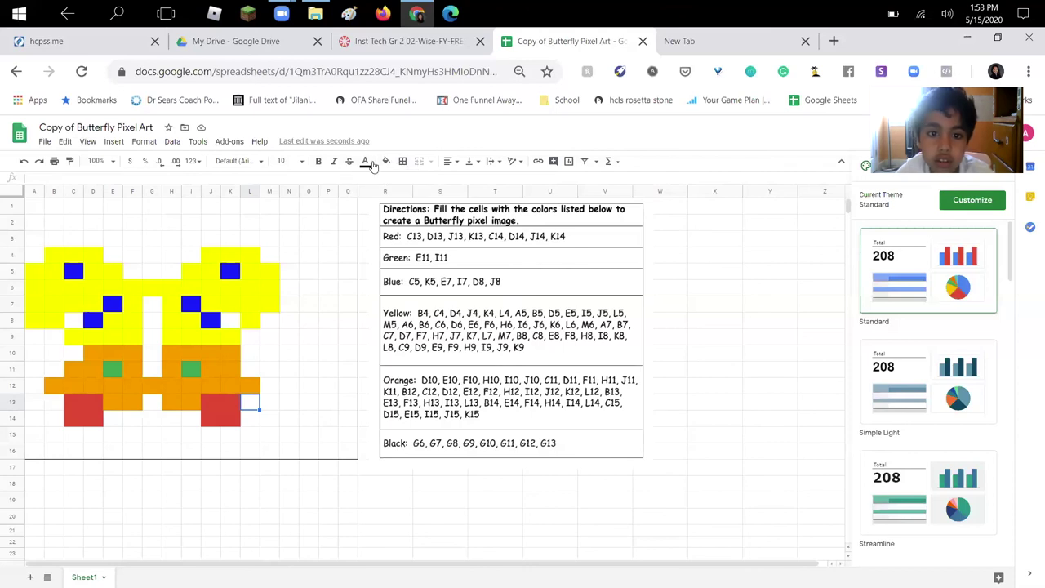
click(387, 161)
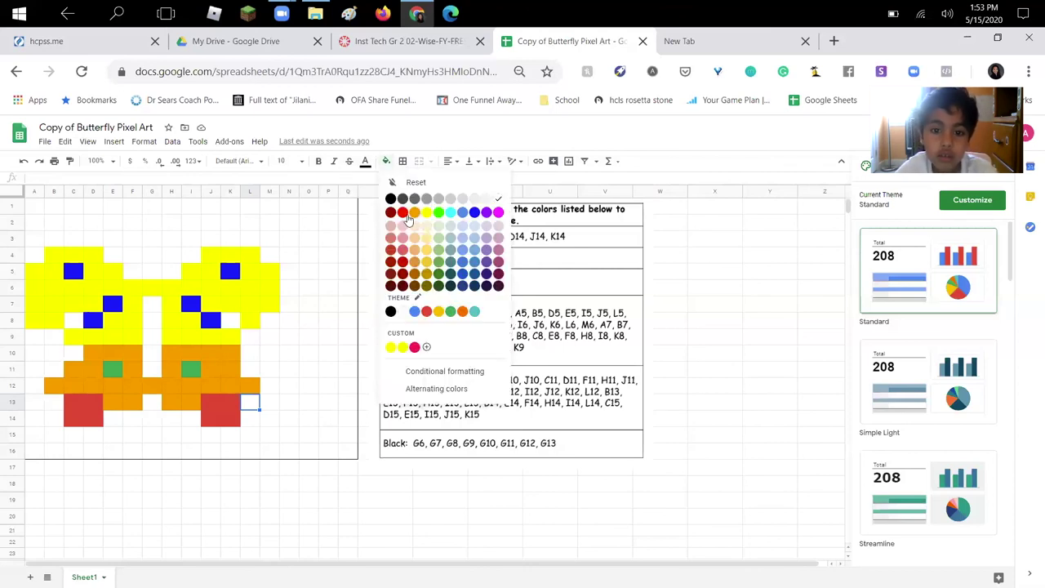
click(413, 212)
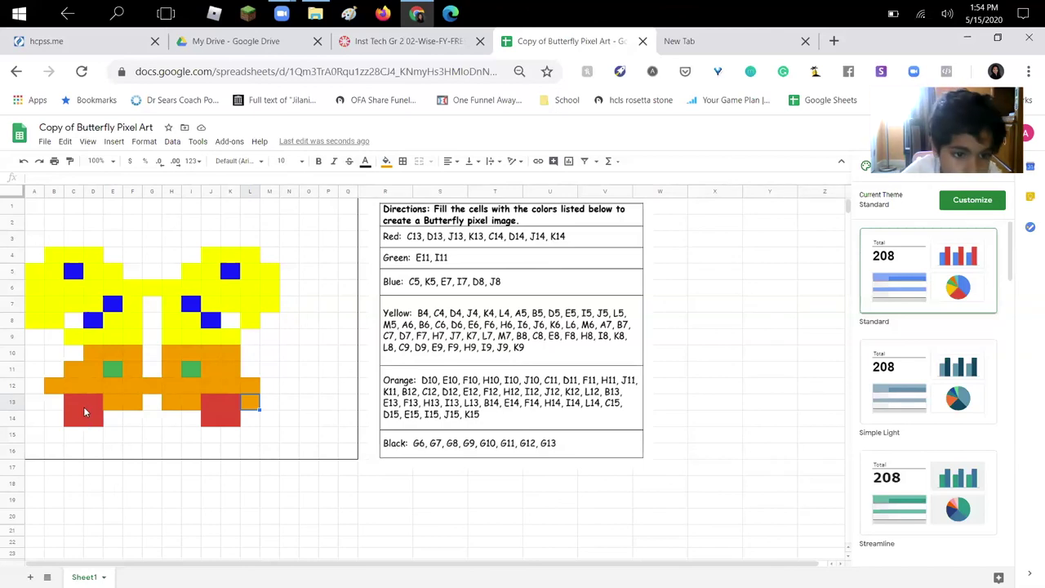
click(59, 402)
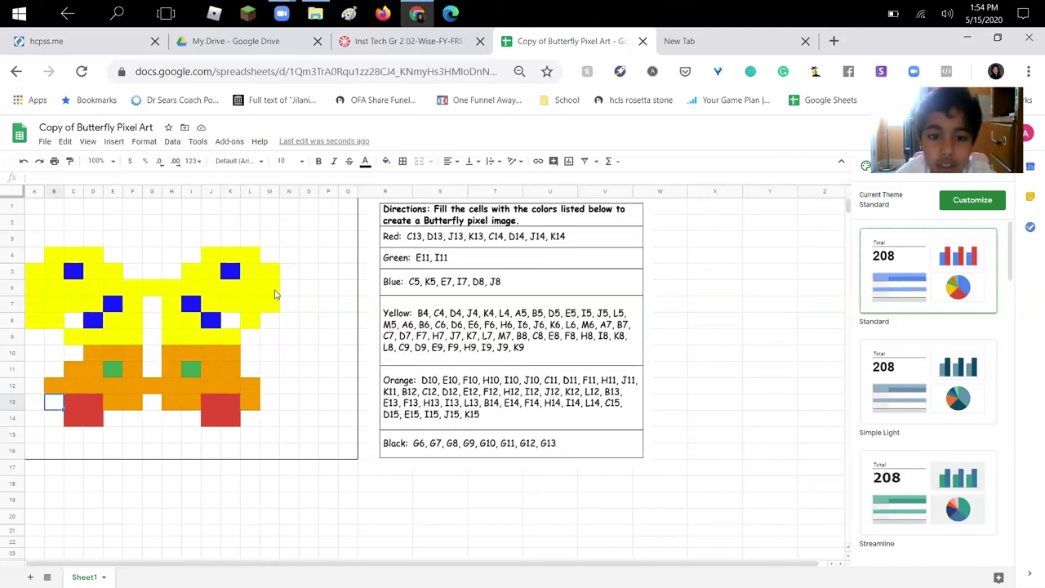
click(386, 163)
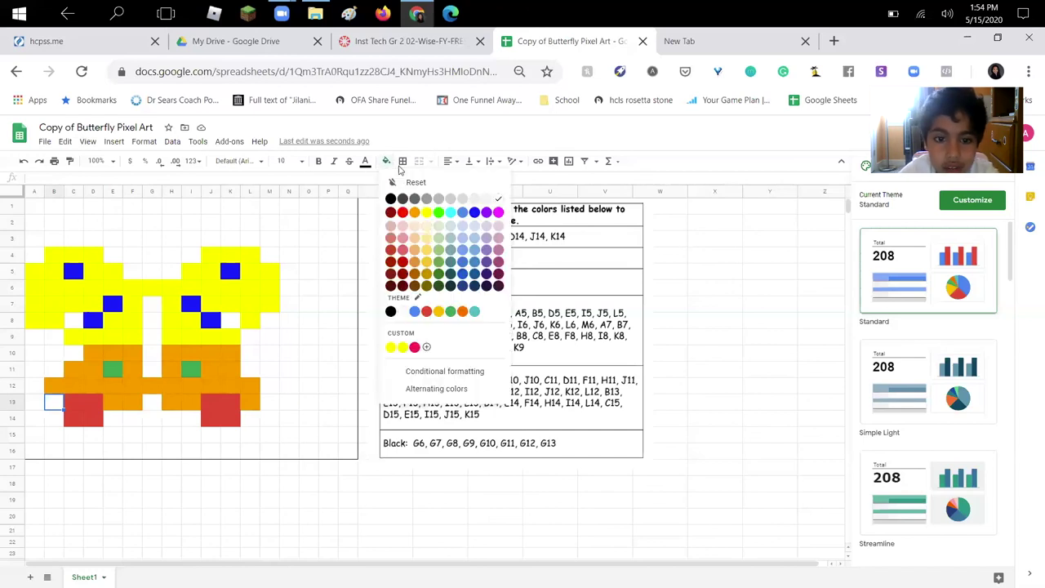
click(415, 214)
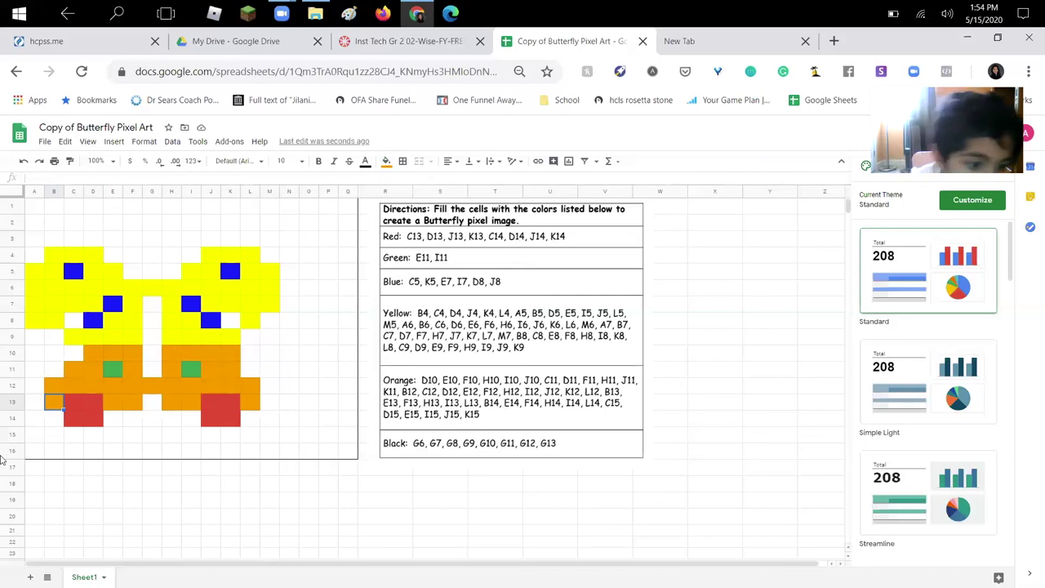
click(51, 419)
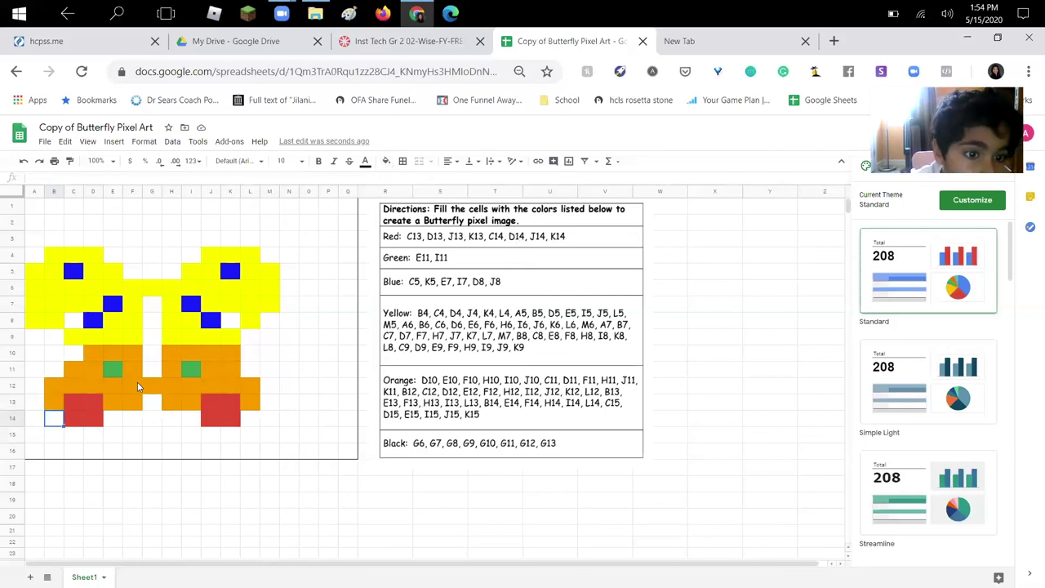
click(384, 164)
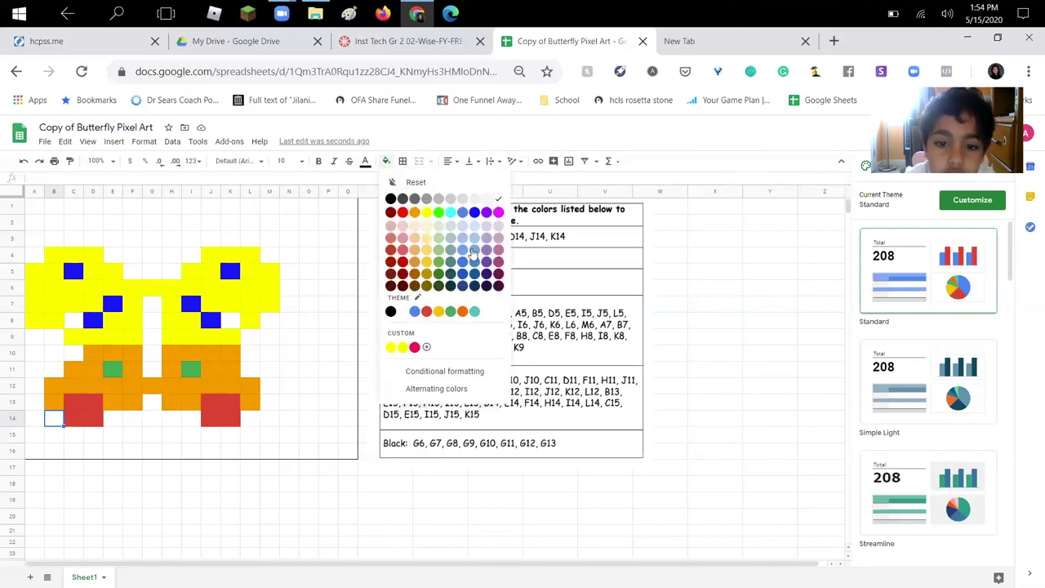
click(414, 214)
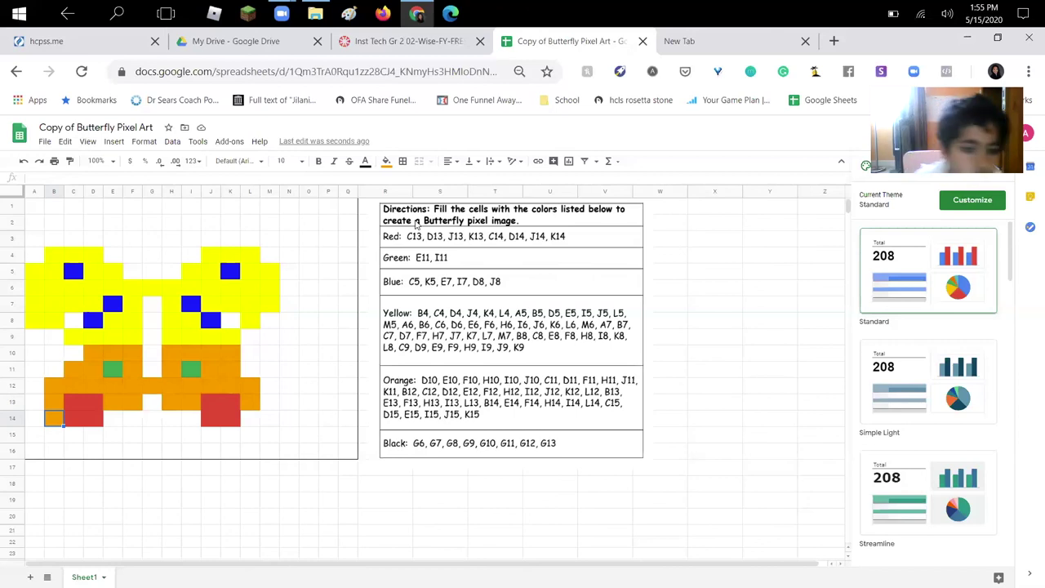
Fill E14:F14, I14 and L14 orange around the red spots of row 14.
click(113, 404)
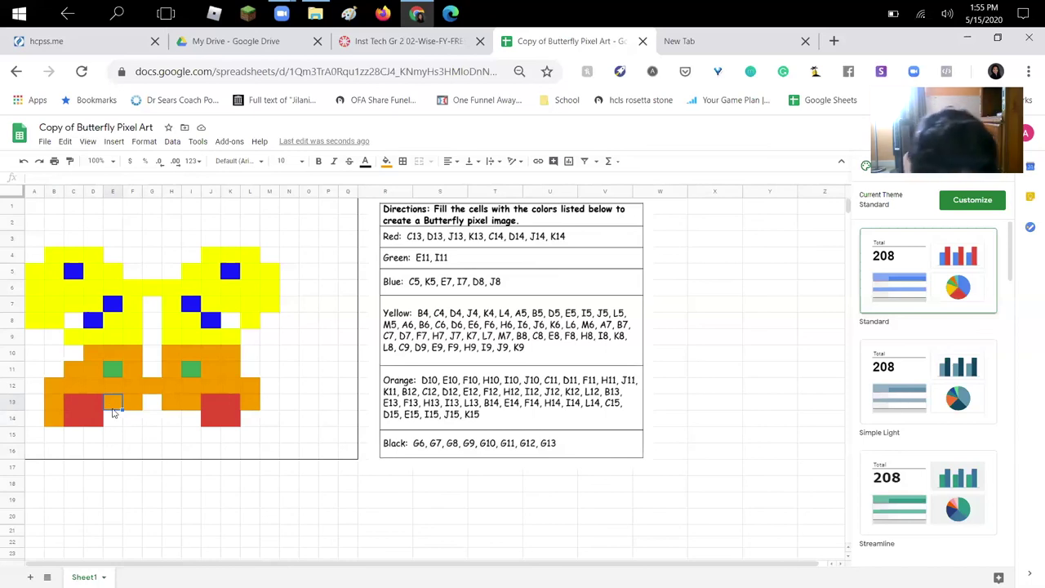
drag(115, 412, 129, 420)
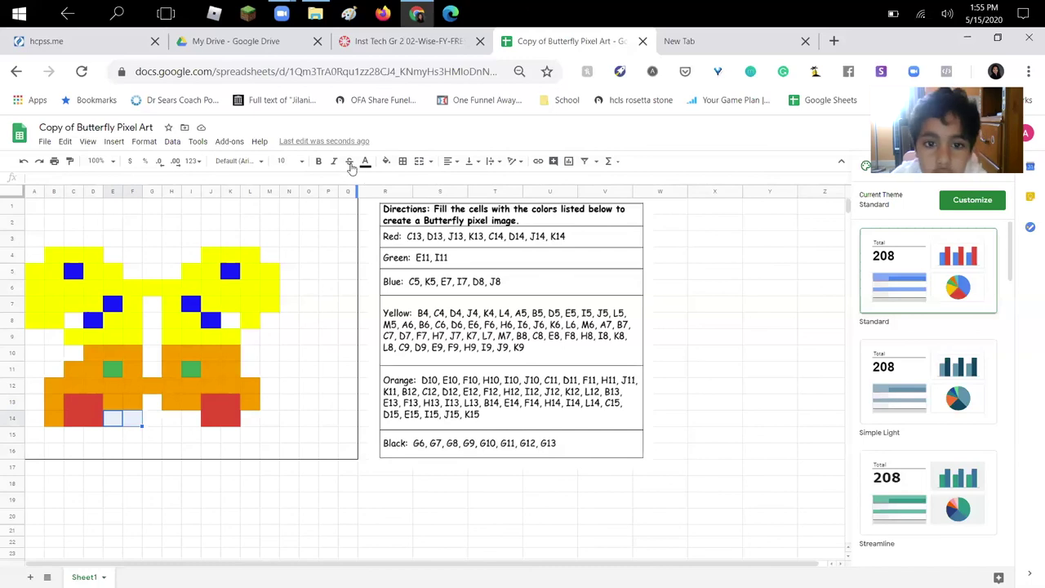
click(385, 163)
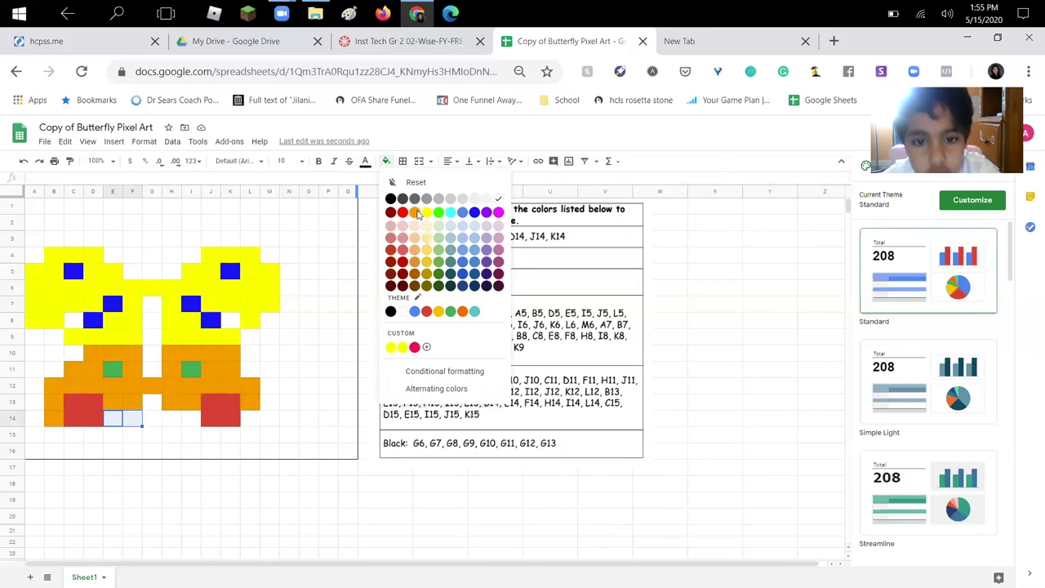
click(414, 212)
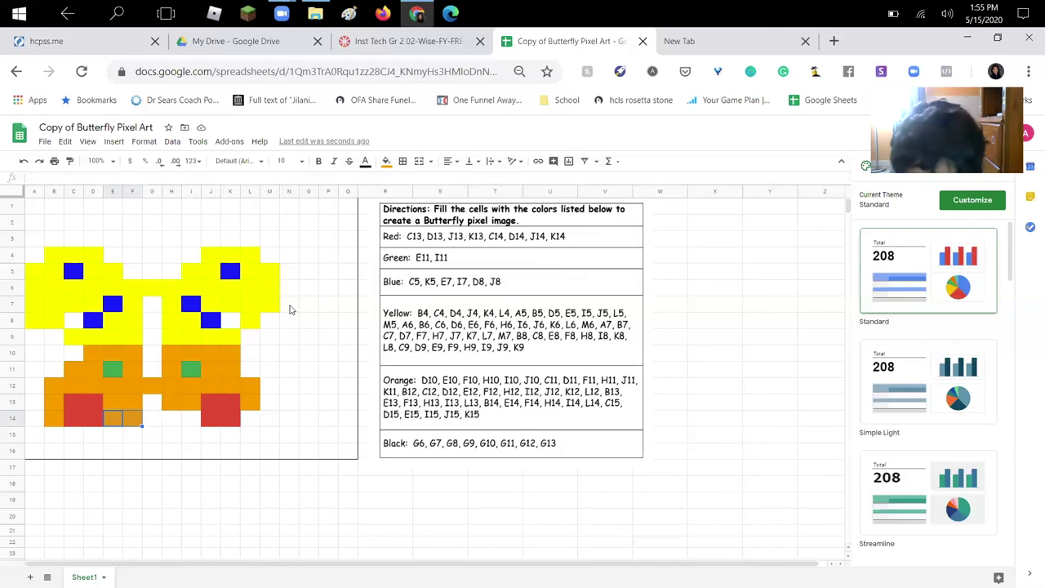
click(194, 420)
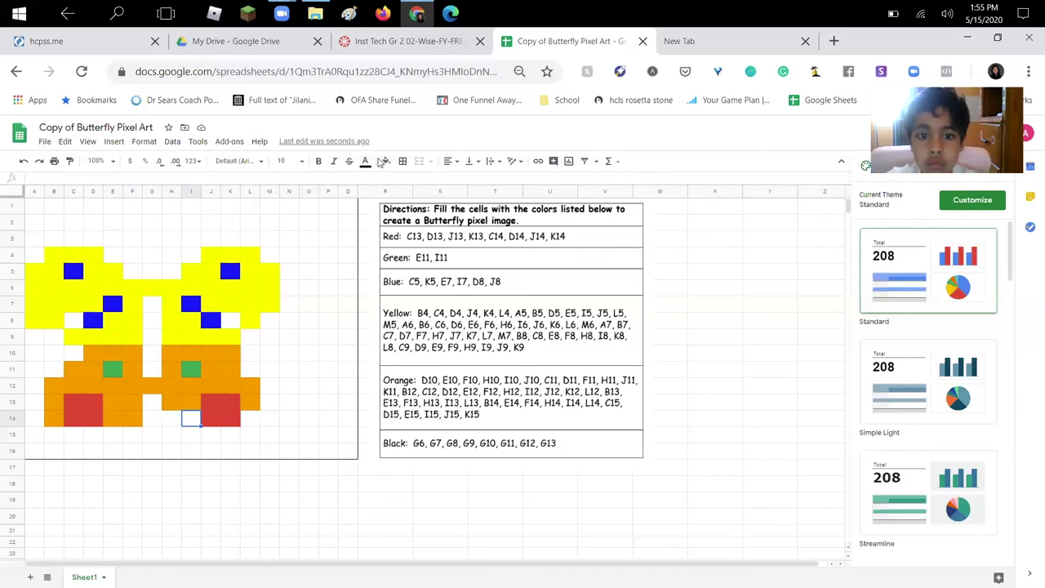
click(383, 160)
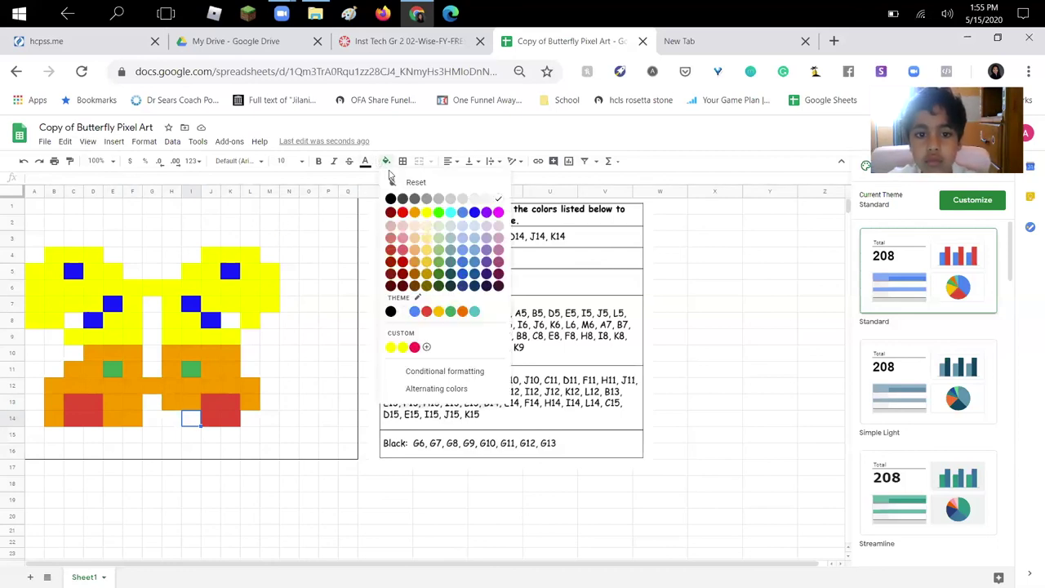
click(417, 217)
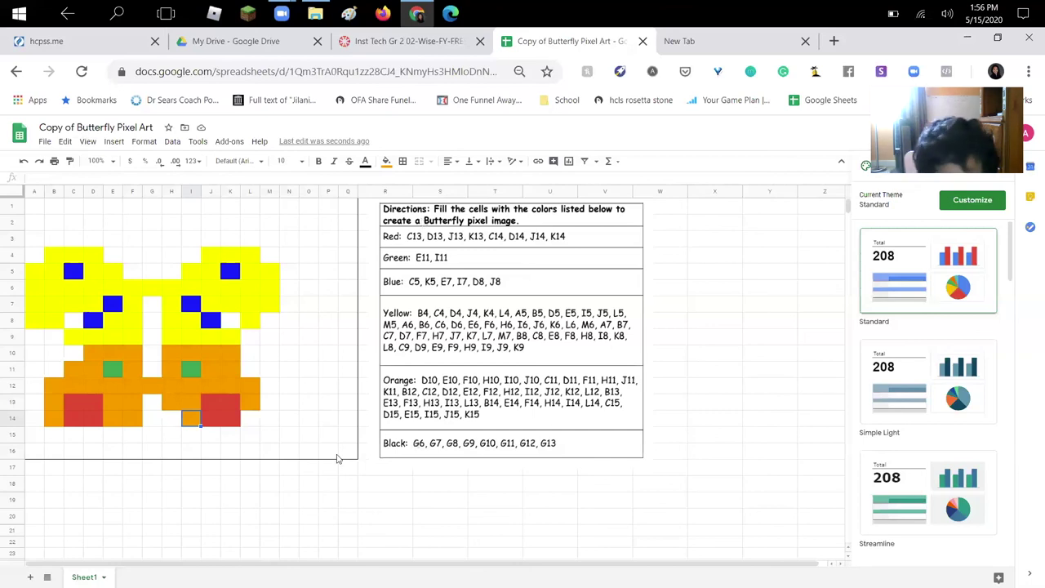
click(249, 421)
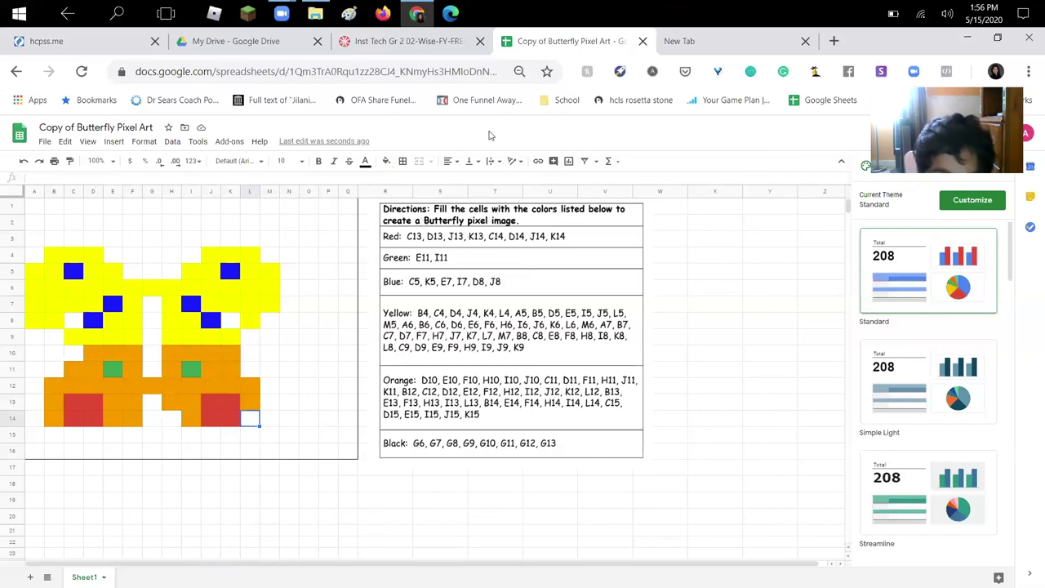
click(387, 161)
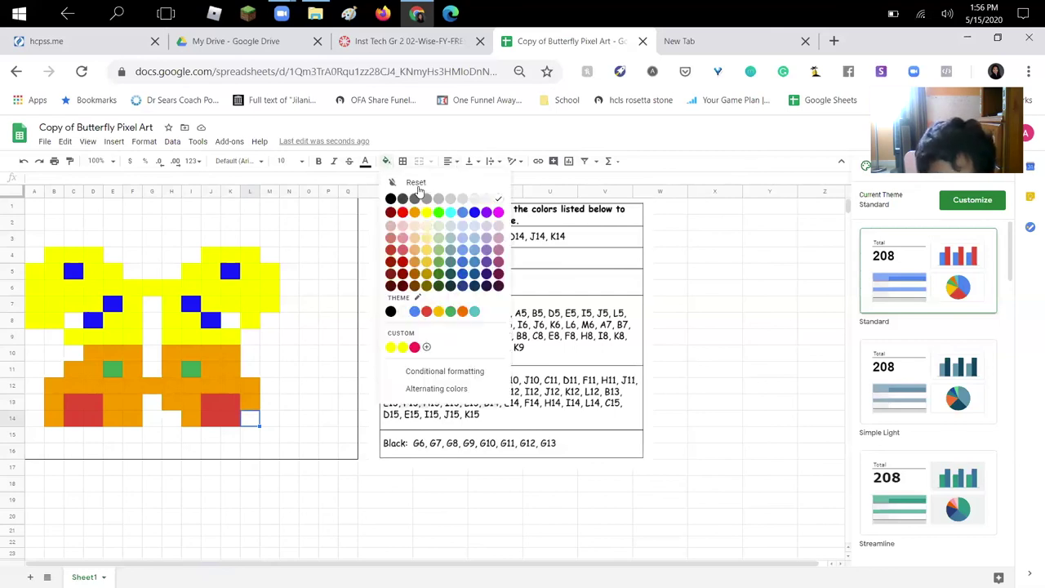
click(414, 213)
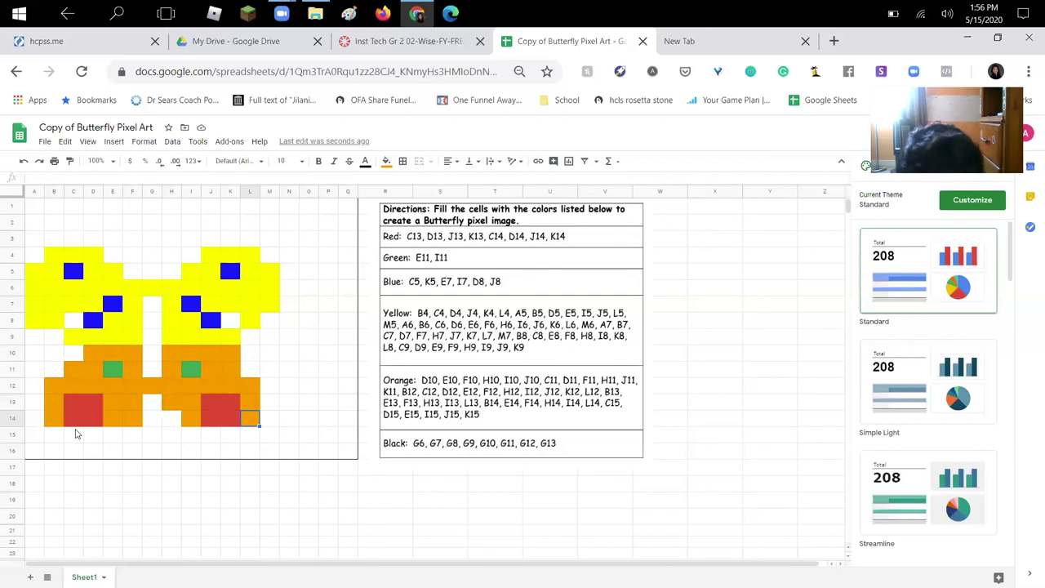
Colour C15:E15 under the left wing and I15:K15 under the right wing orange.
drag(73, 433, 107, 435)
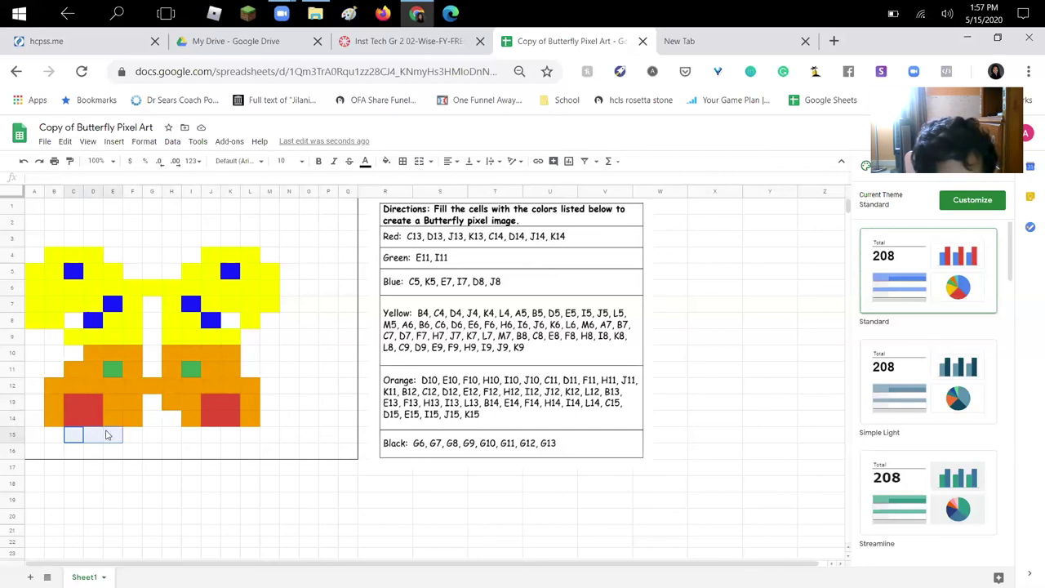
click(387, 161)
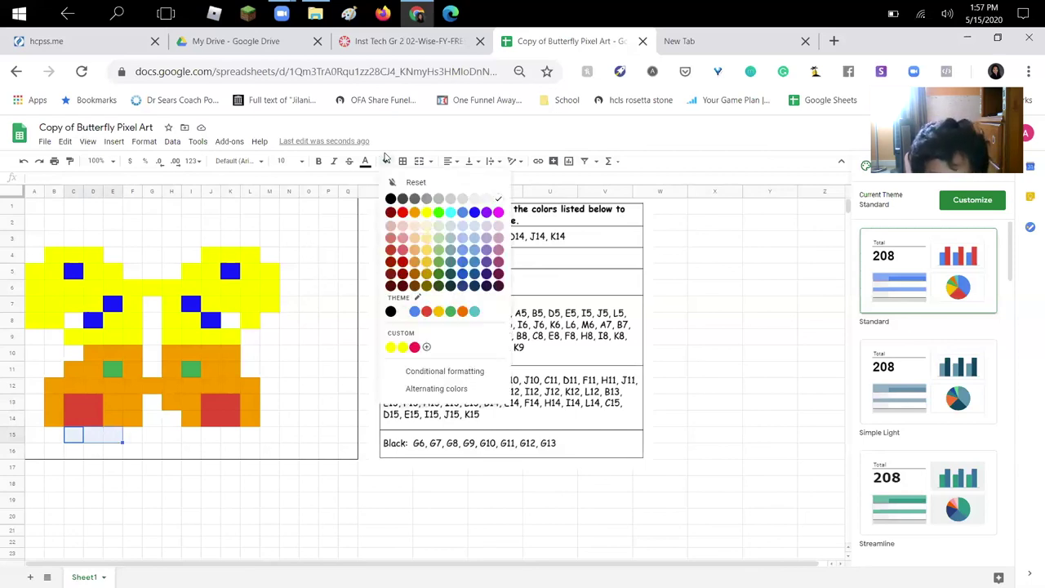
click(414, 212)
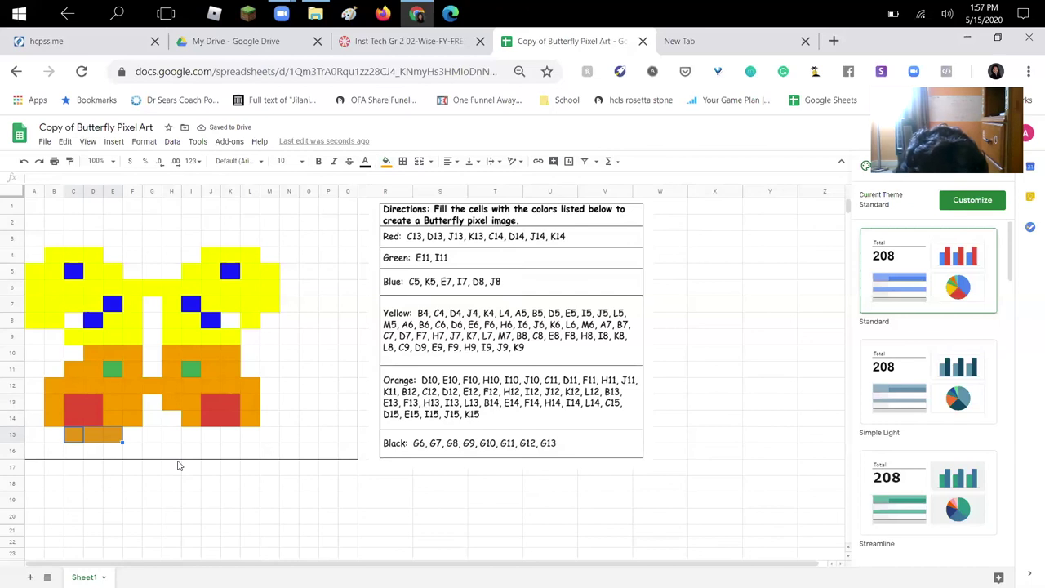
click(180, 433)
click(196, 437)
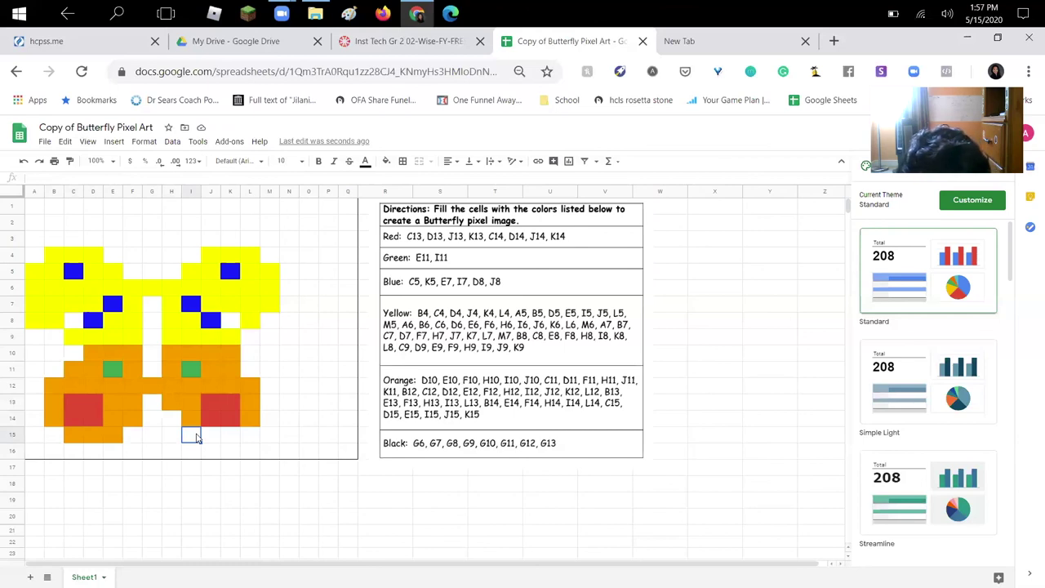
drag(195, 437, 232, 437)
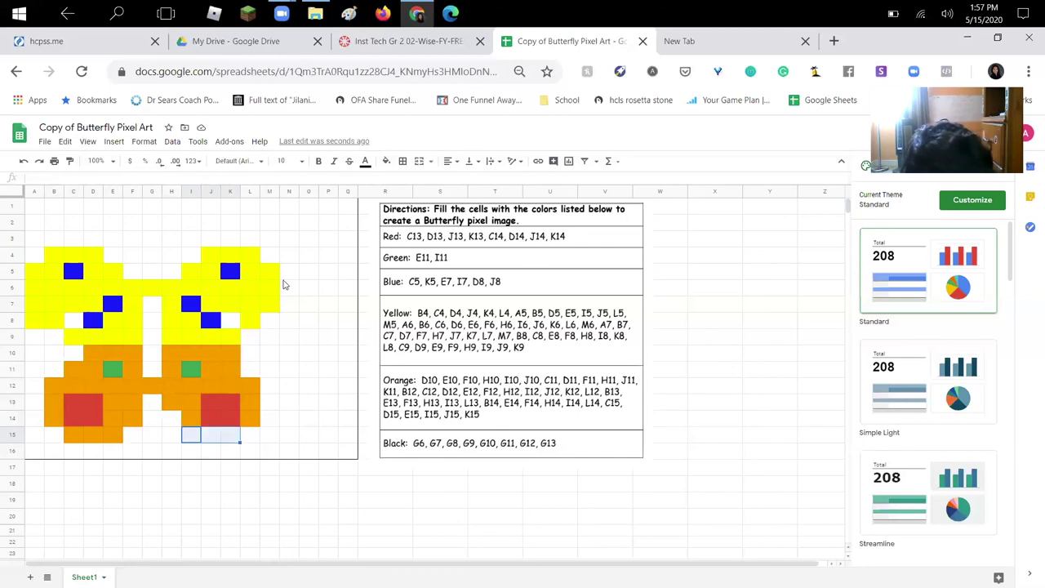
click(386, 162)
click(414, 211)
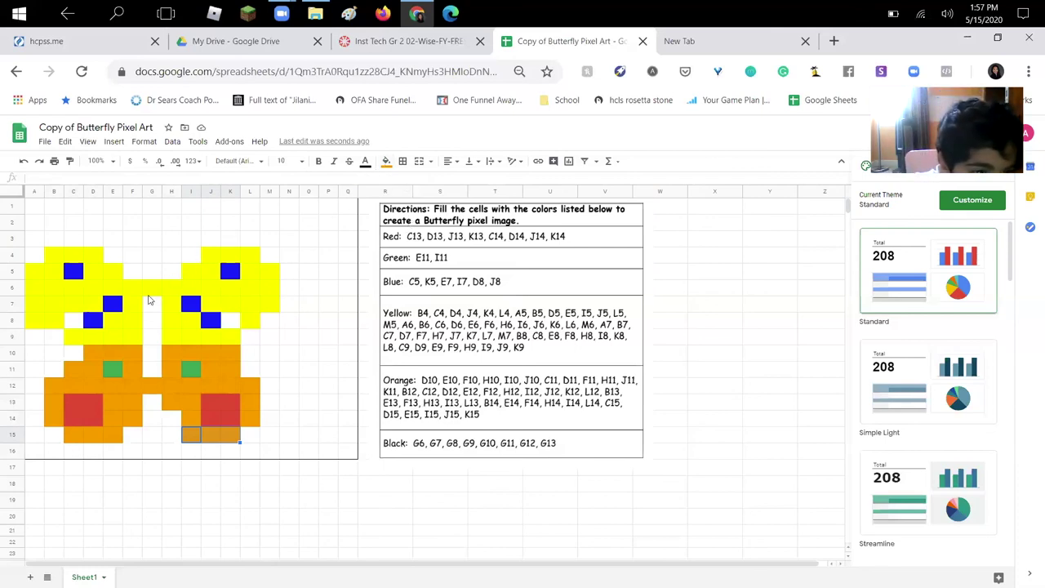
Fill the body cells G6 through G11 black.
click(151, 287)
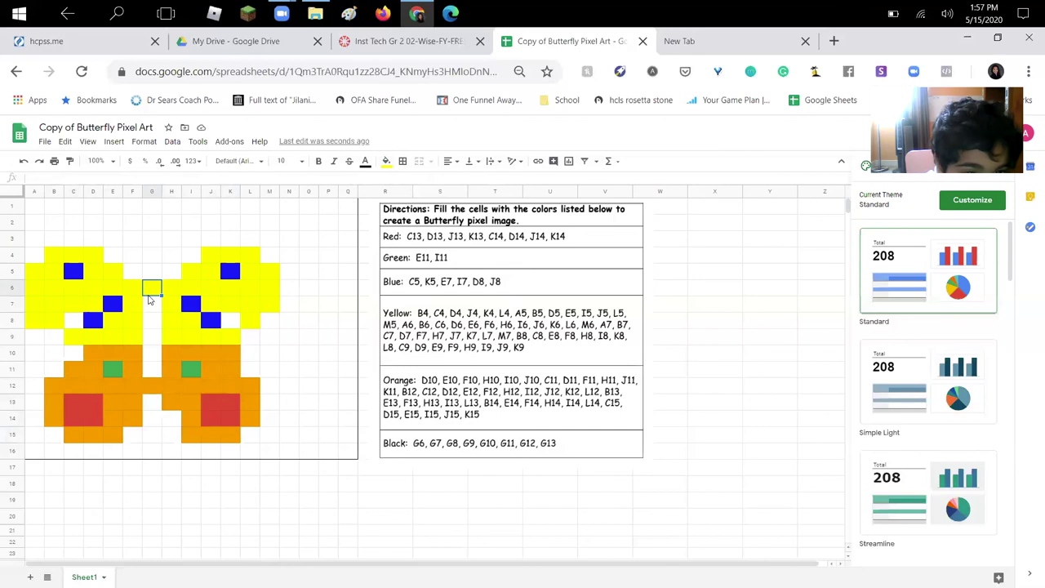
click(150, 305)
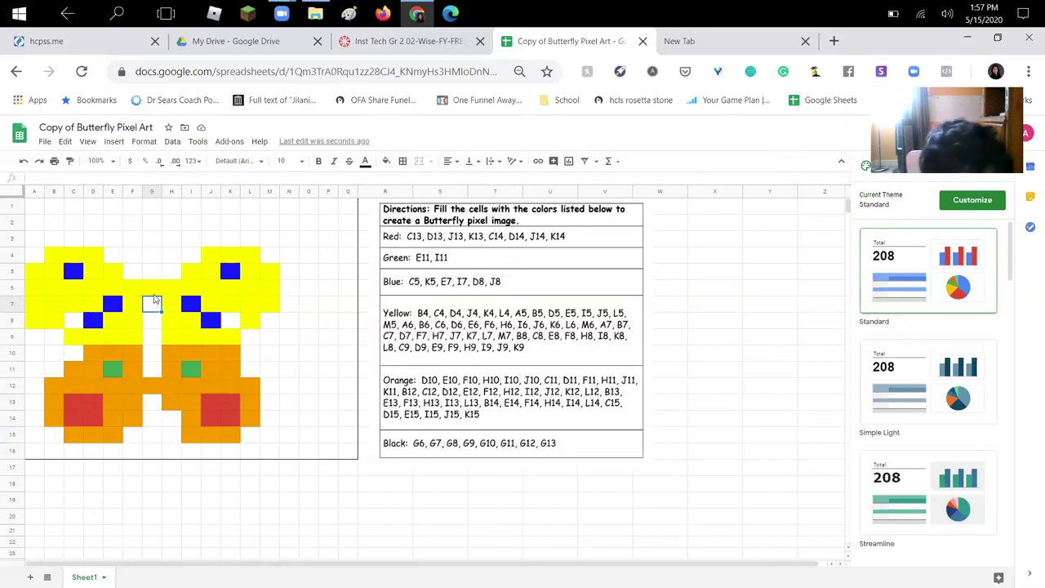
key(Up)
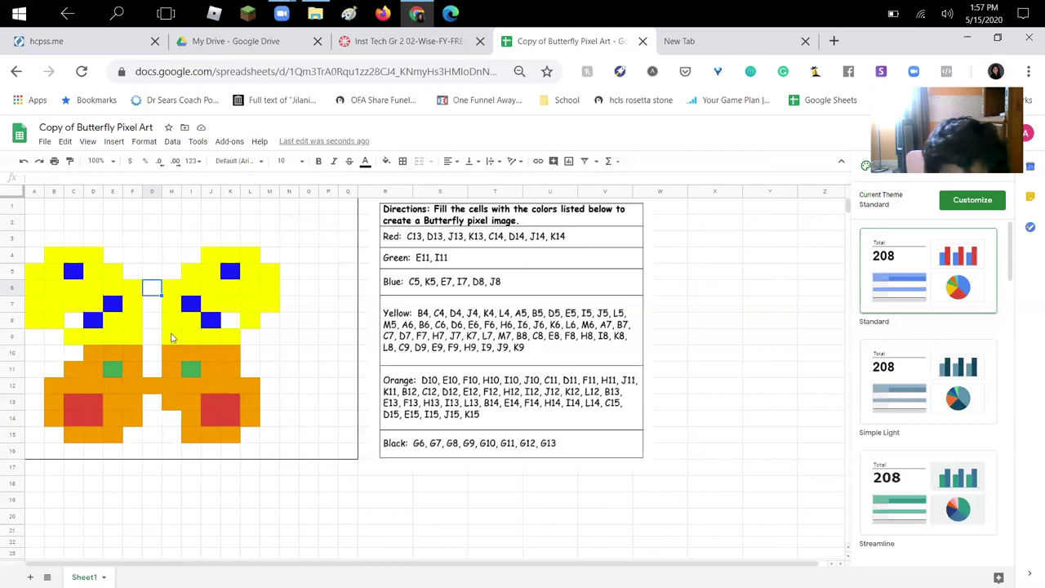
drag(152, 292, 149, 364)
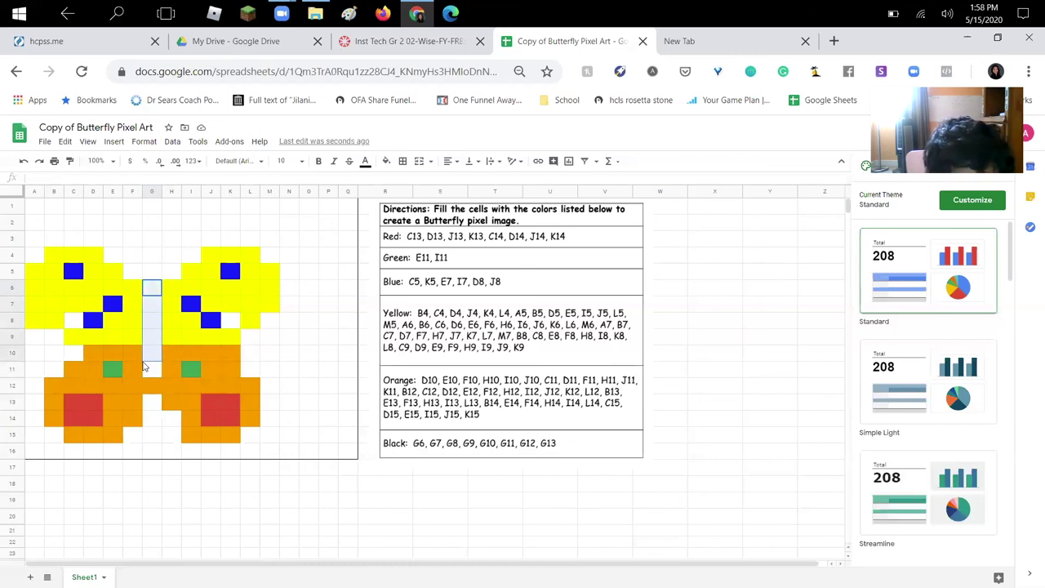
drag(149, 357, 158, 347)
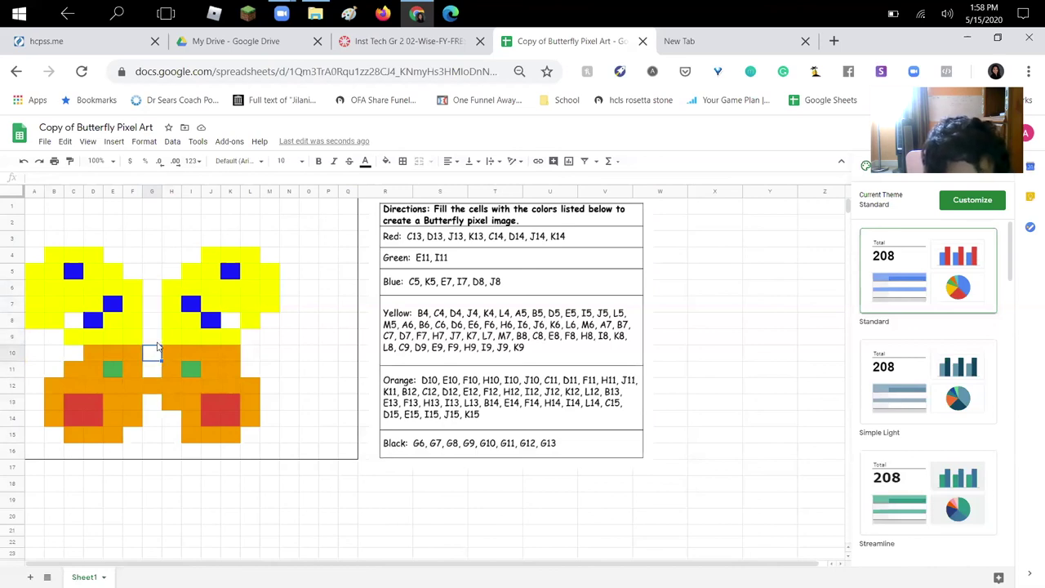
drag(155, 290, 152, 369)
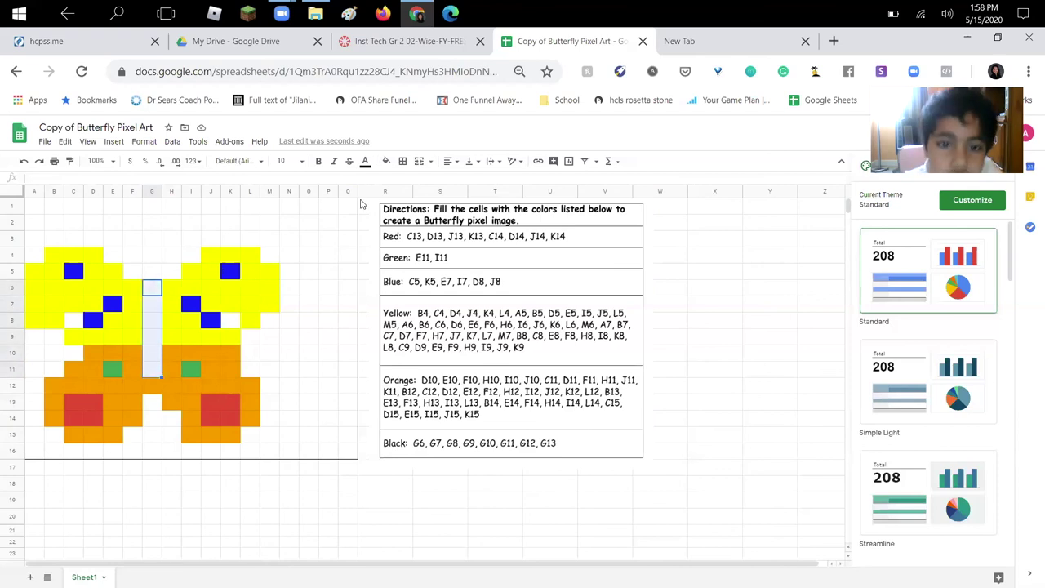
click(386, 161)
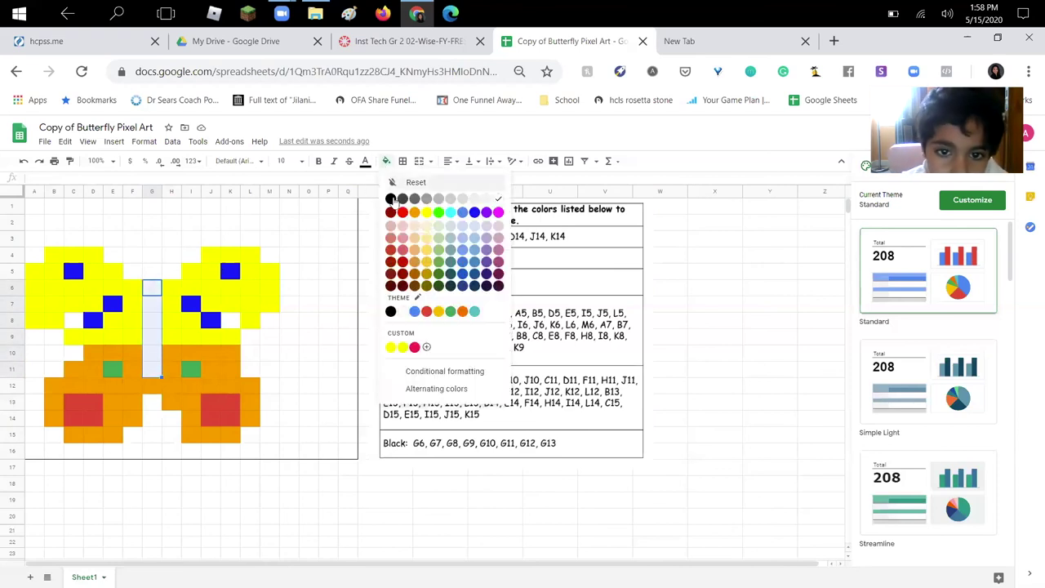
click(391, 198)
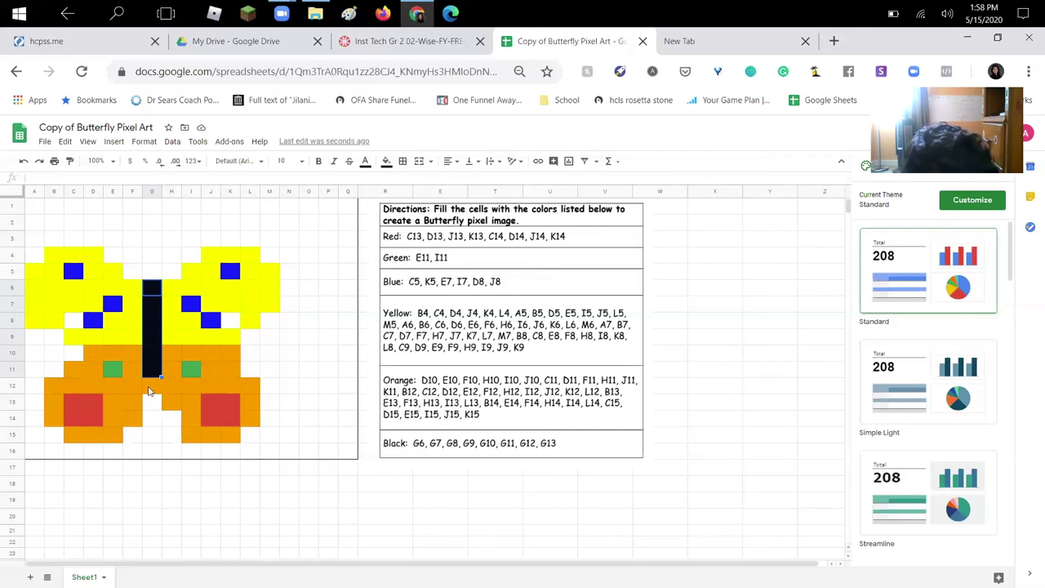
Extend the black body down through G12 and G13.
click(149, 391)
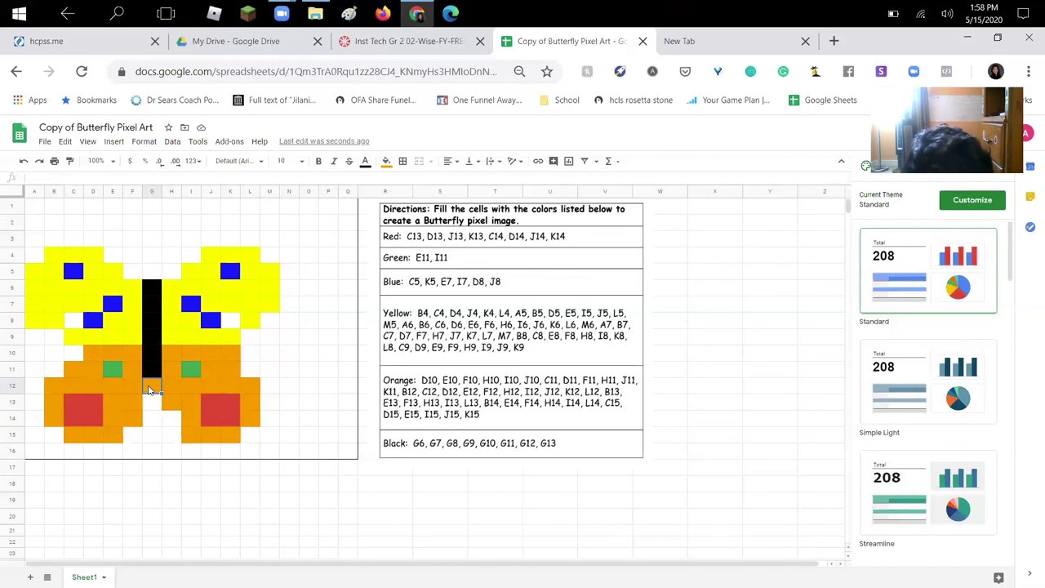
click(149, 404)
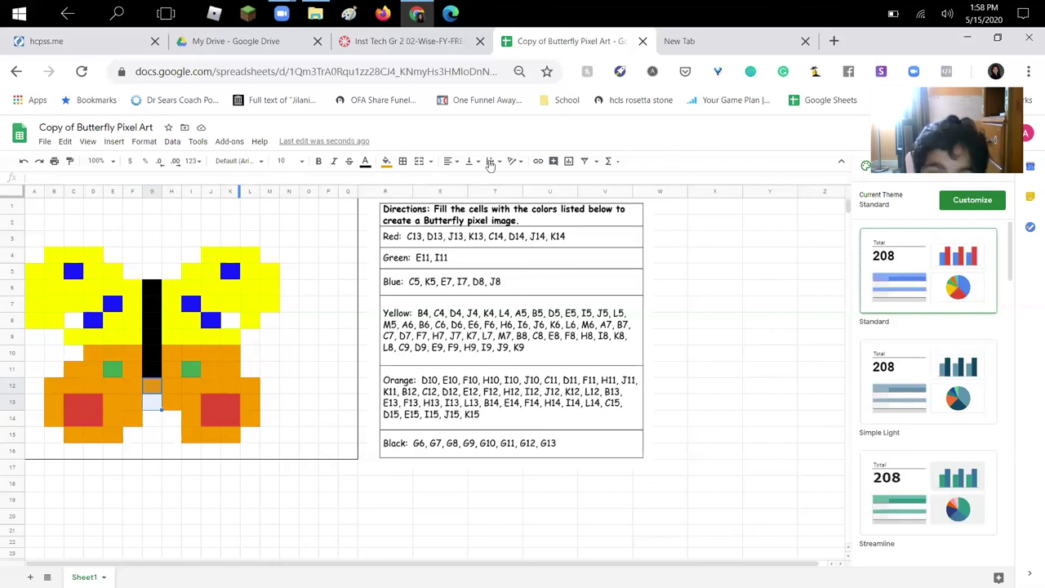
click(389, 161)
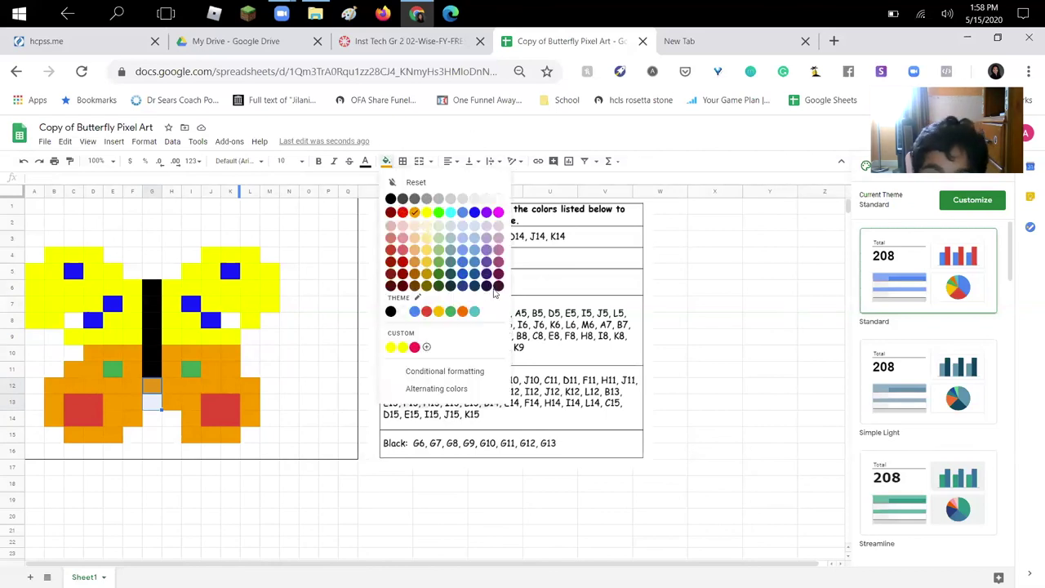
click(391, 199)
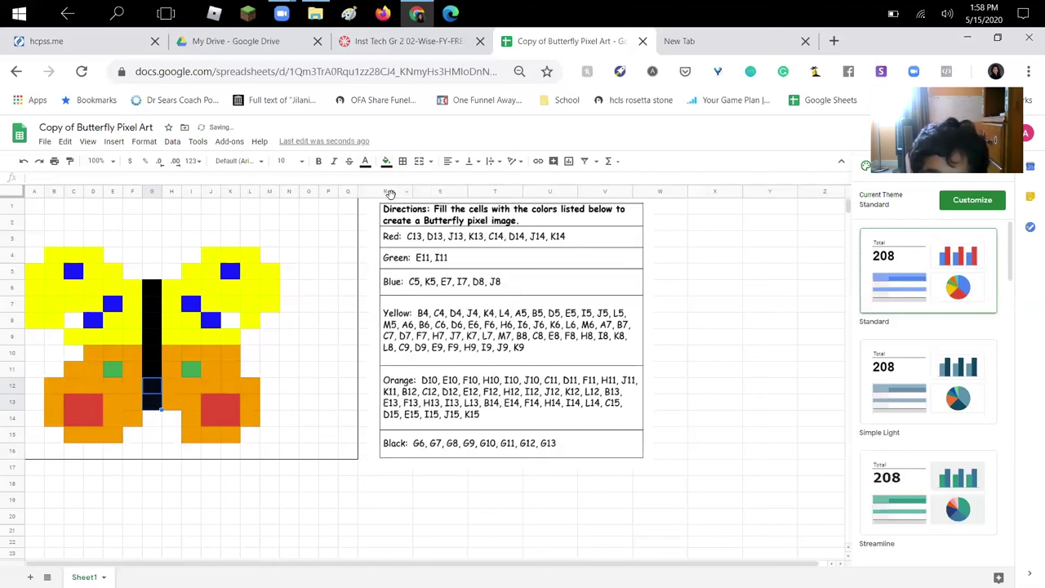
click(329, 276)
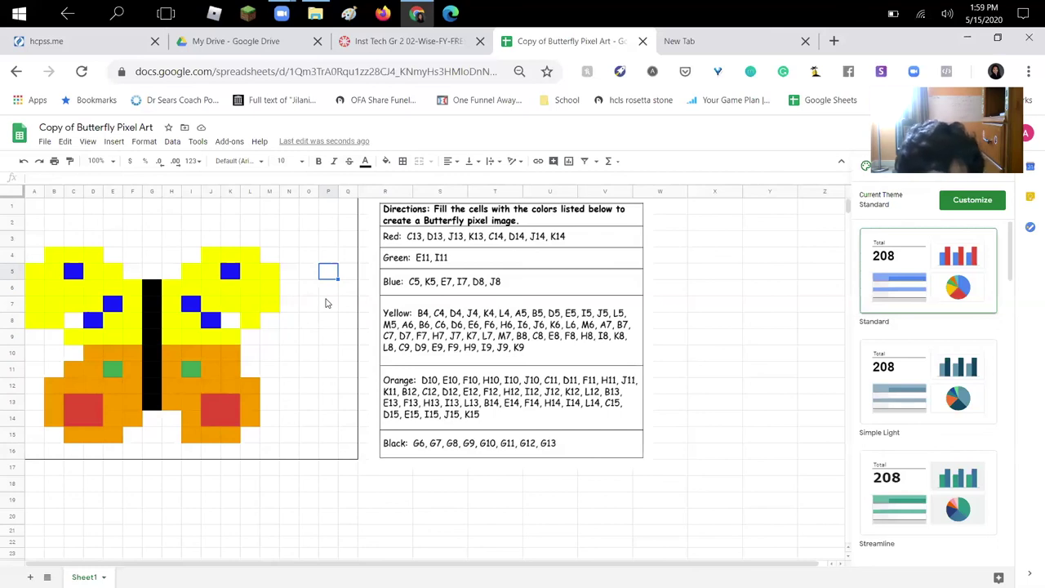
Type the label 'butter fly' into cell G2 above the butterfly.
click(317, 304)
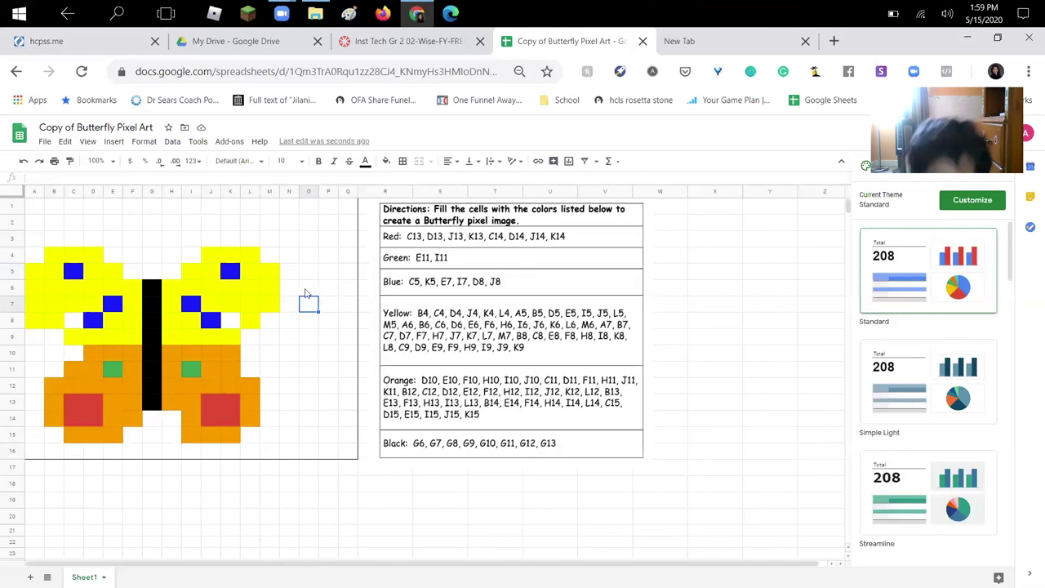
click(151, 226)
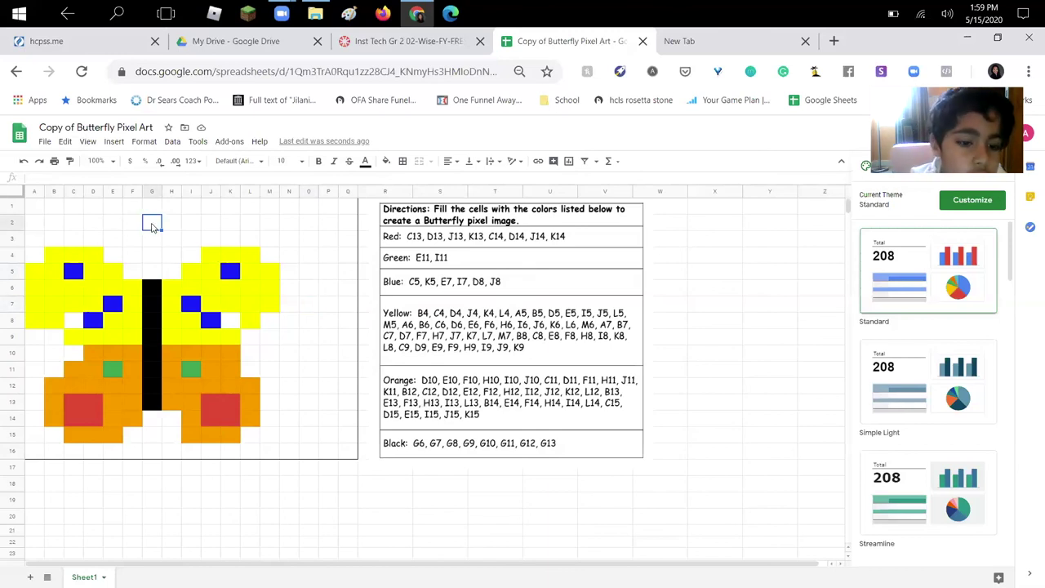
text(butt)
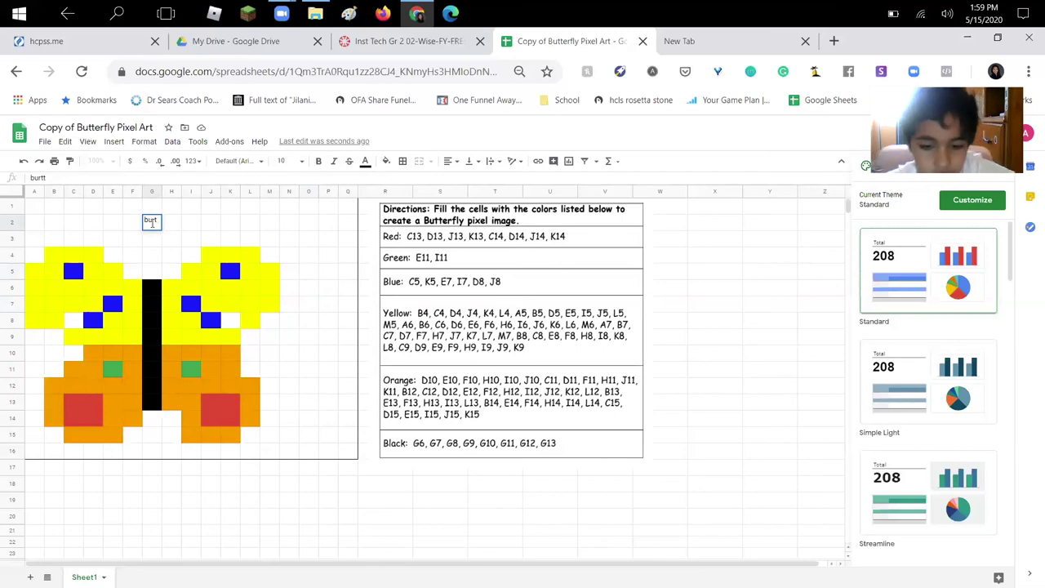
key(BackSpace)
key(BackSpace)
text(tter)
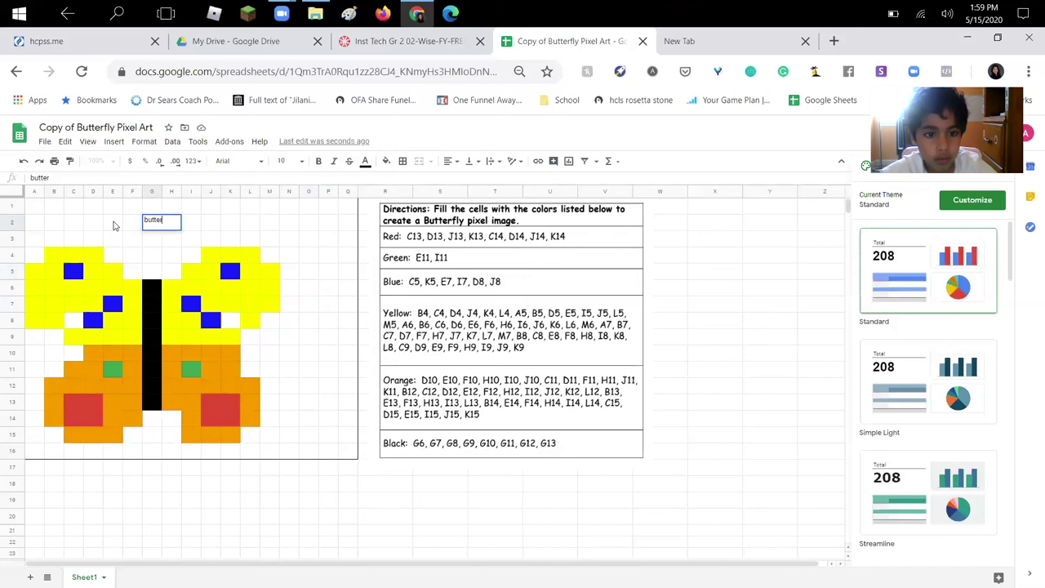
text( fly)
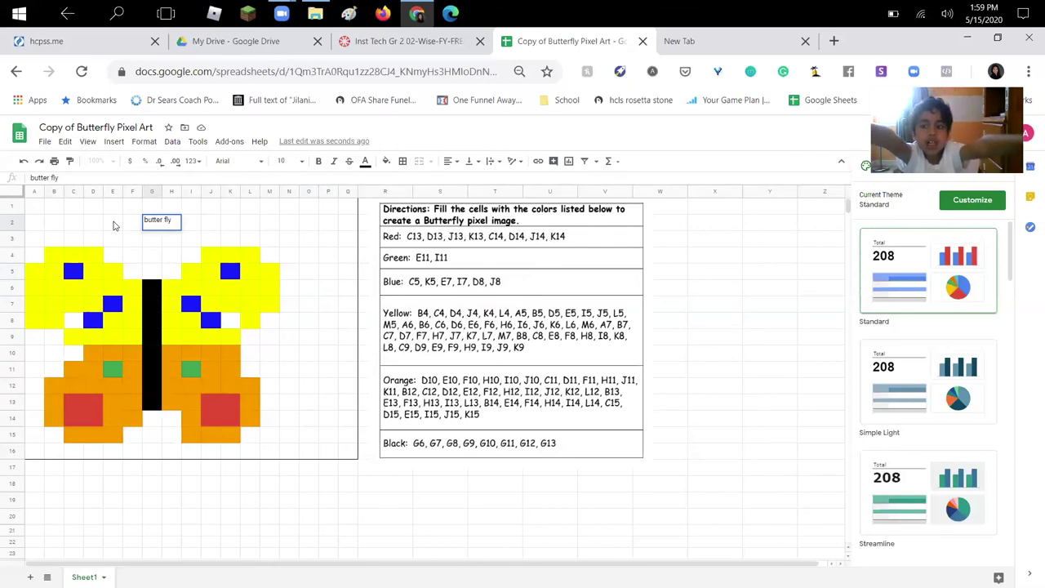